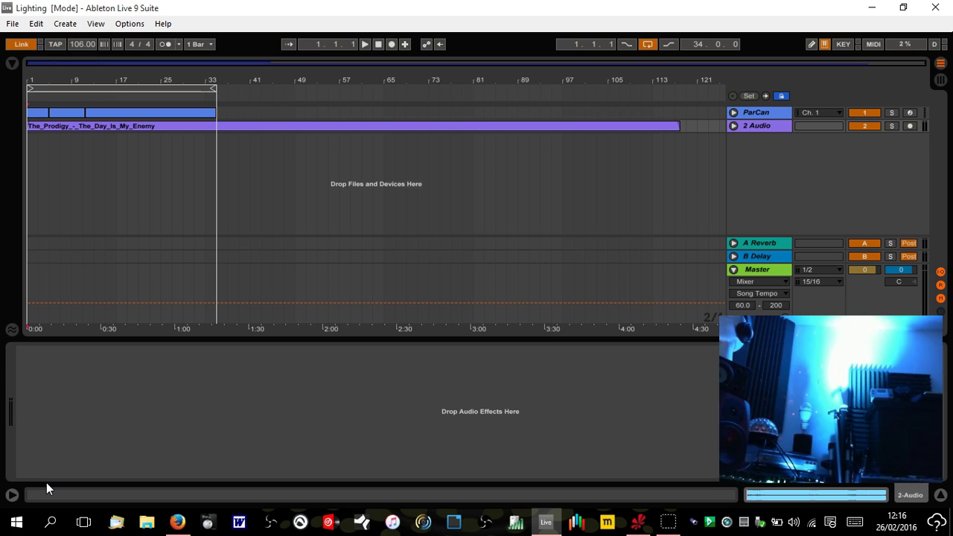
# Open the first MIDI clip on the ParCan track in Ableton Live to examine its C3 notes.
pyautogui.click(637, 523)
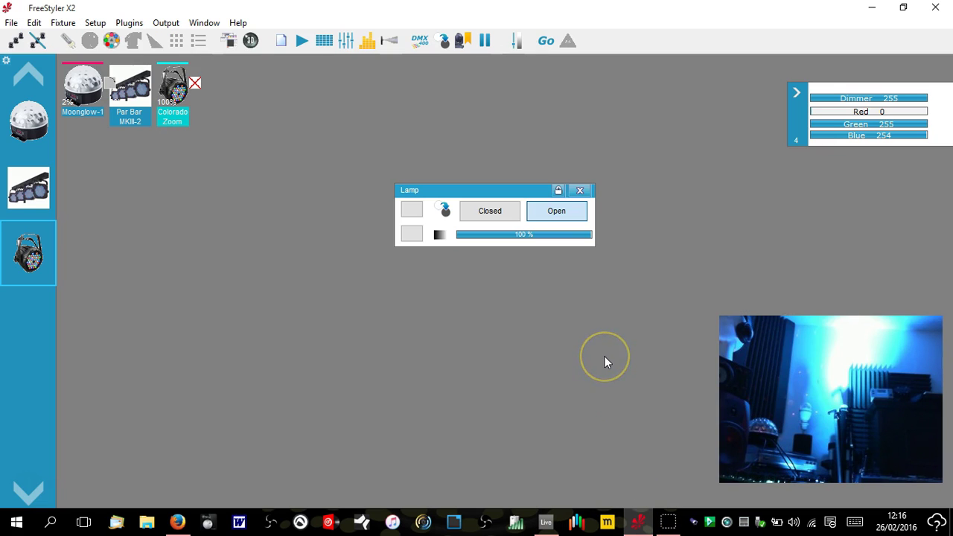
pyautogui.click(545, 521)
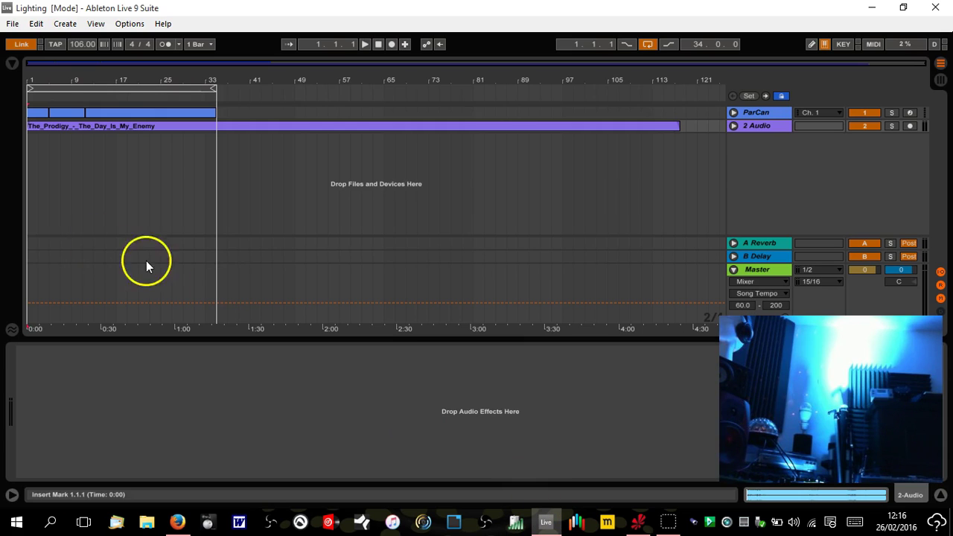
pyautogui.doubleClick(44, 112)
pyautogui.click(212, 428)
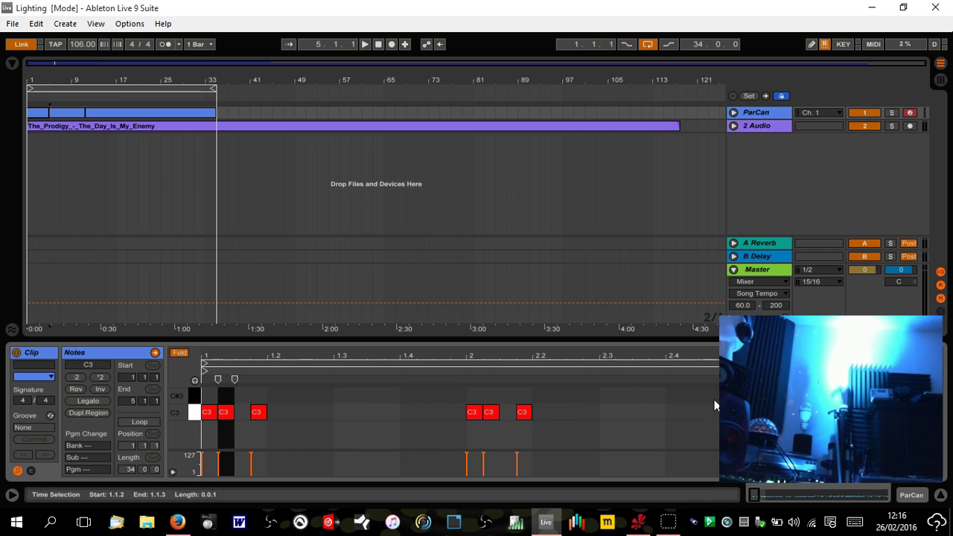
pyautogui.click(676, 400)
pyautogui.click(612, 356)
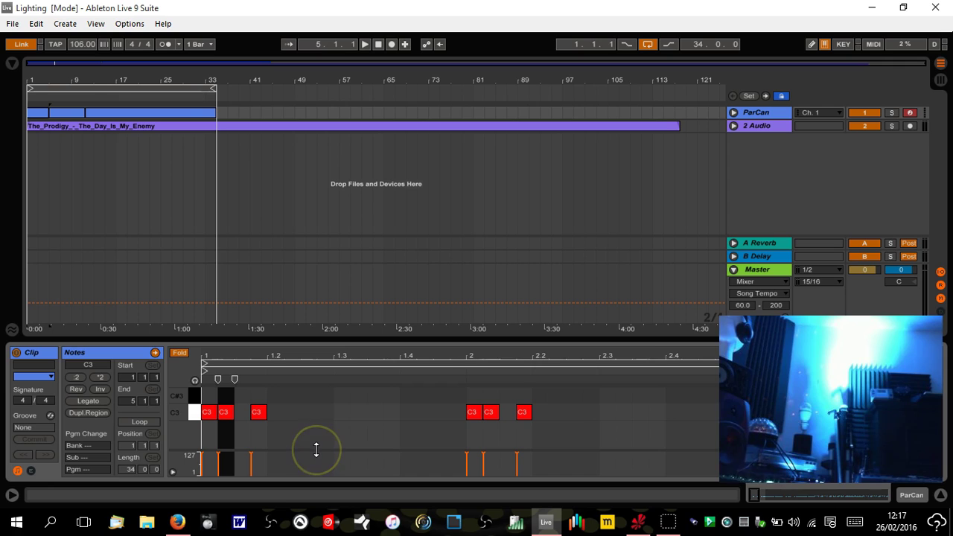
pyautogui.click(396, 443)
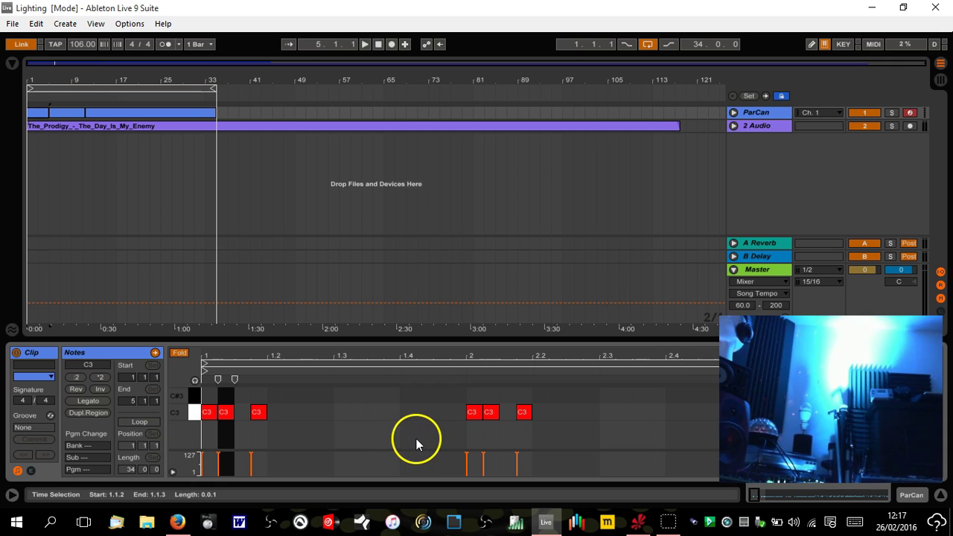
# Switch to FreeStyler and select Moonglow-1, Par Bar MKIII-2 and Colorado Zoom in turn to examine their DMX channels.
pyautogui.click(873, 14)
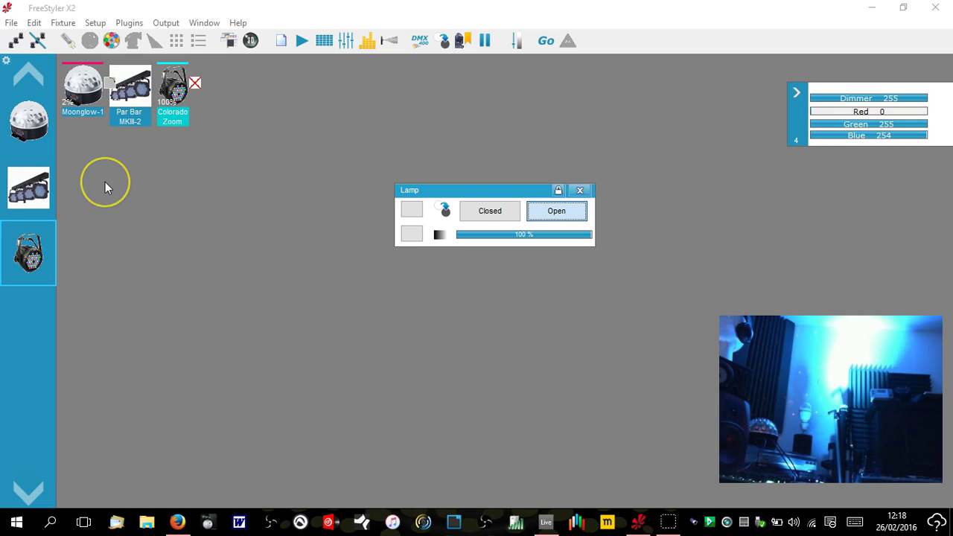
pyautogui.click(86, 90)
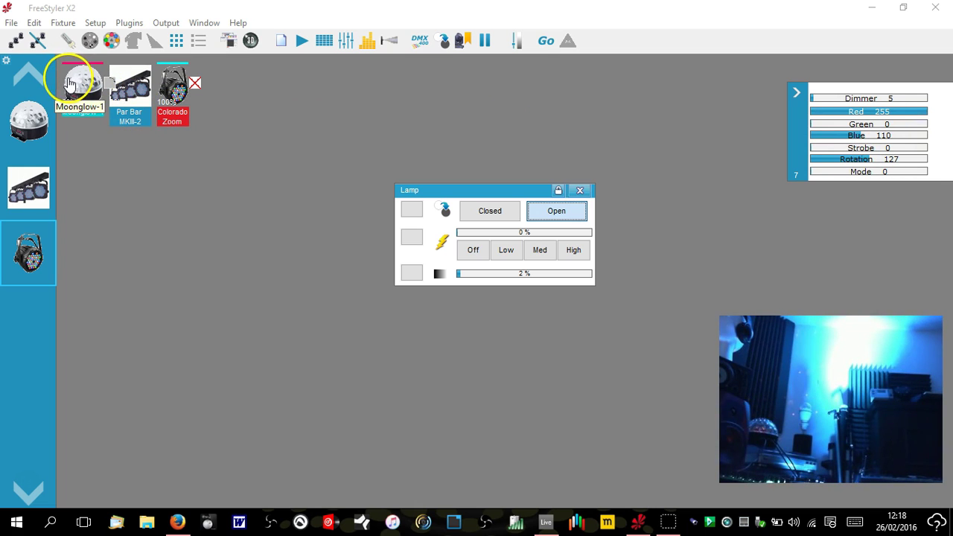
pyautogui.click(126, 97)
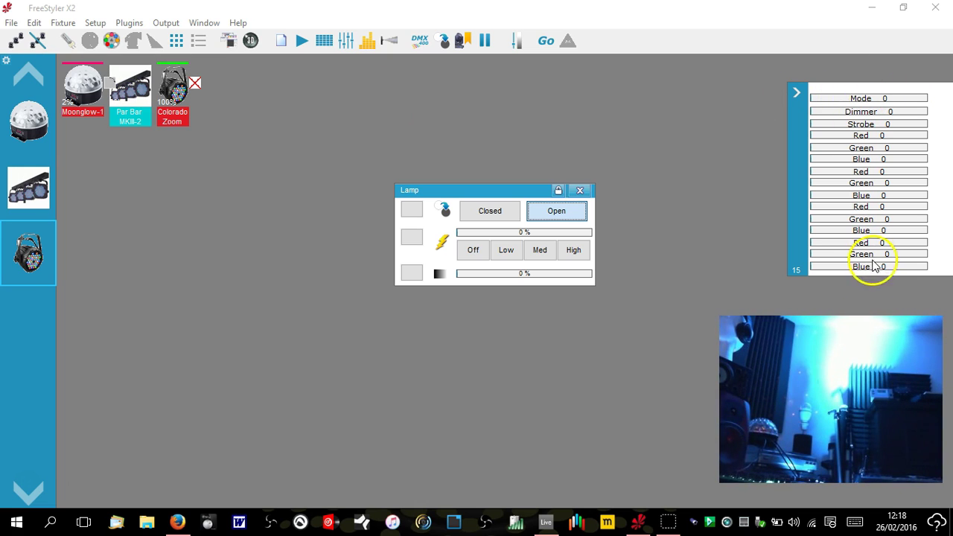
pyautogui.click(176, 92)
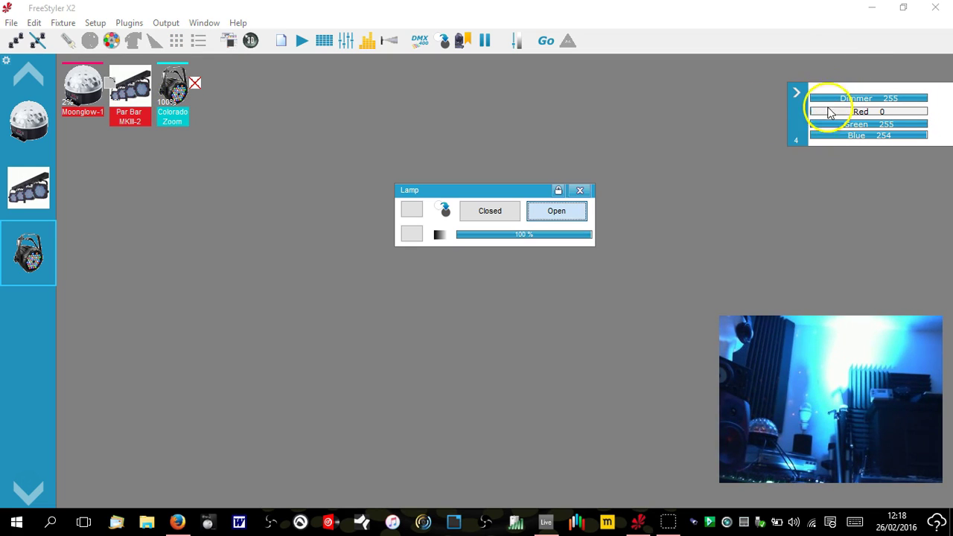
# Vary the Colorado Zoom fixture's Blue channel between 0 and 254, ending at 0.
pyautogui.moveTo(829, 137); pyautogui.dragTo(753, 200)
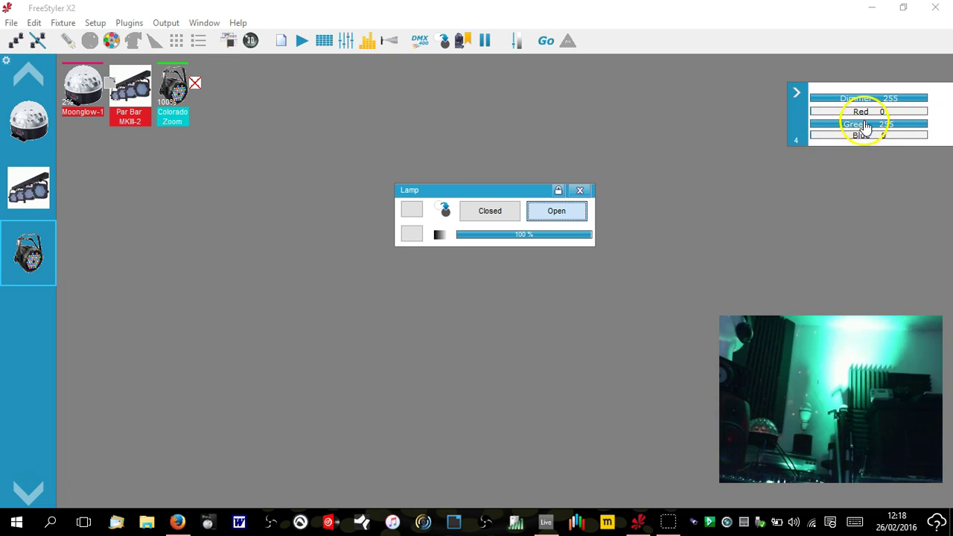
pyautogui.click(911, 134)
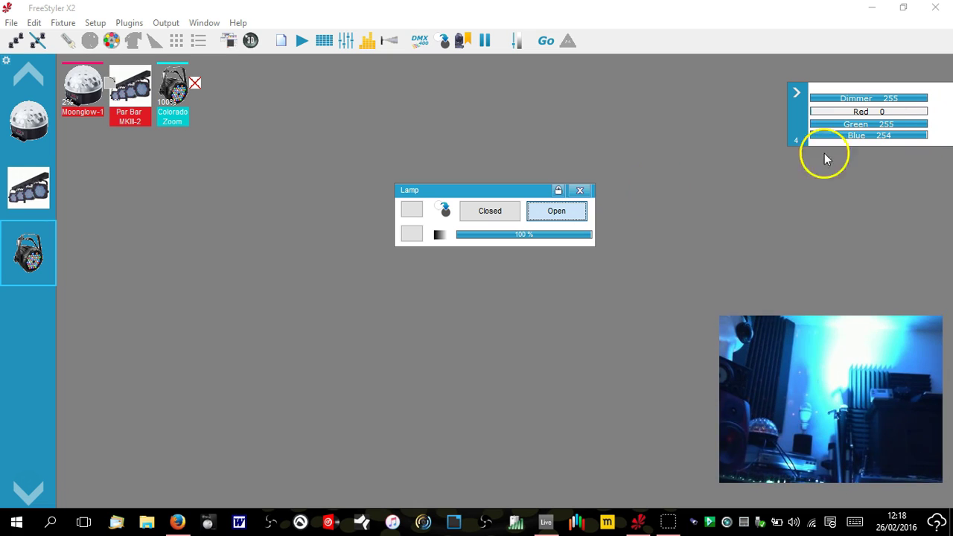
pyautogui.click(544, 519)
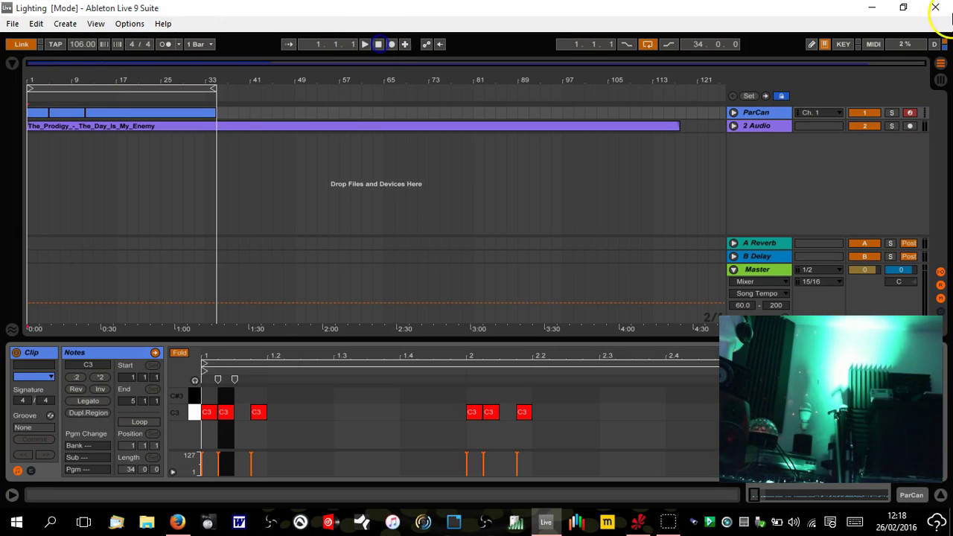
pyautogui.click(871, 9)
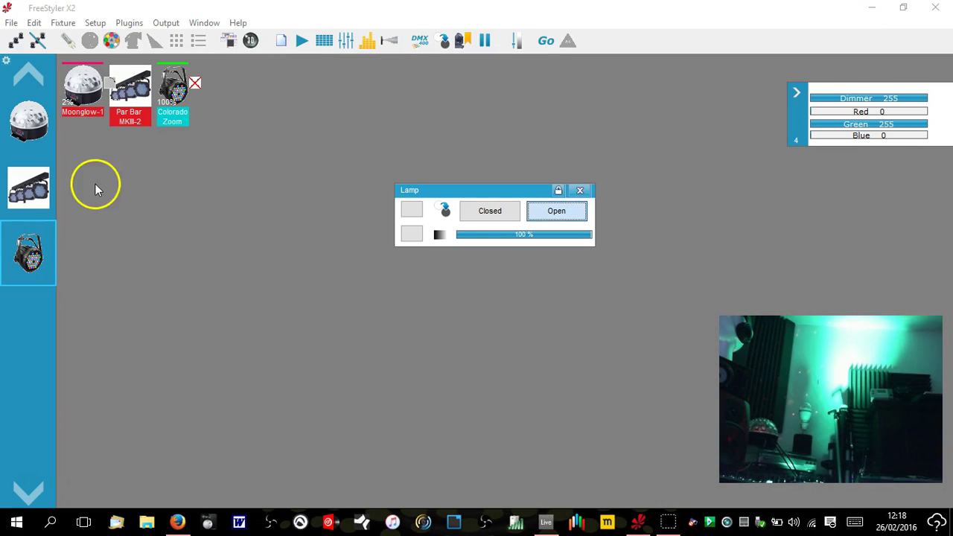
pyautogui.click(123, 88)
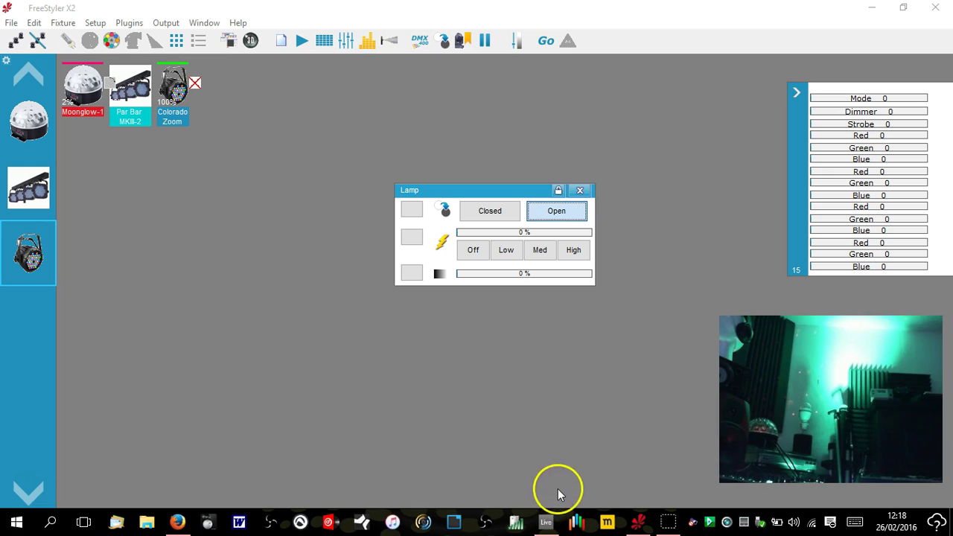
pyautogui.click(639, 525)
pyautogui.click(561, 405)
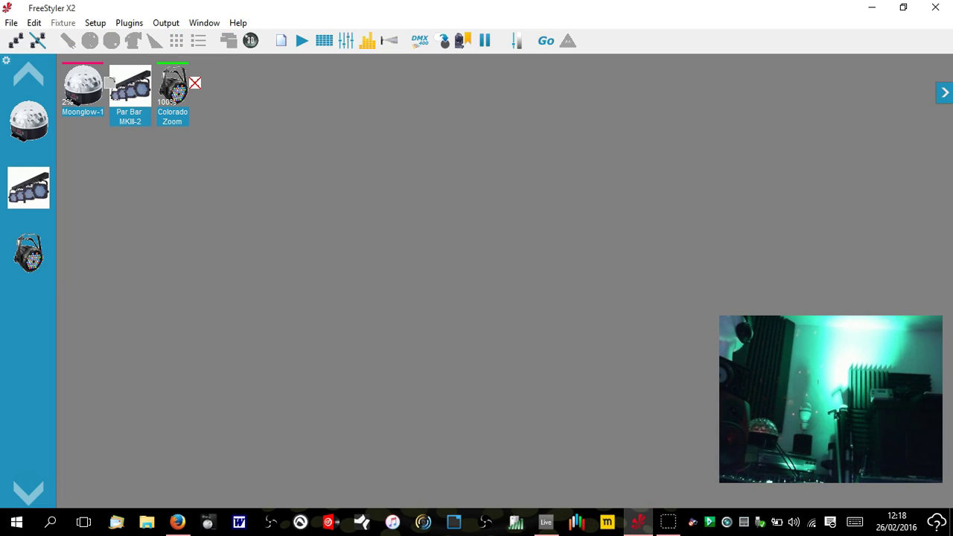
# Open FreeStyler Setup at the MIDI control settings to view the Next gobo and Next color note assignments.
pyautogui.click(96, 23)
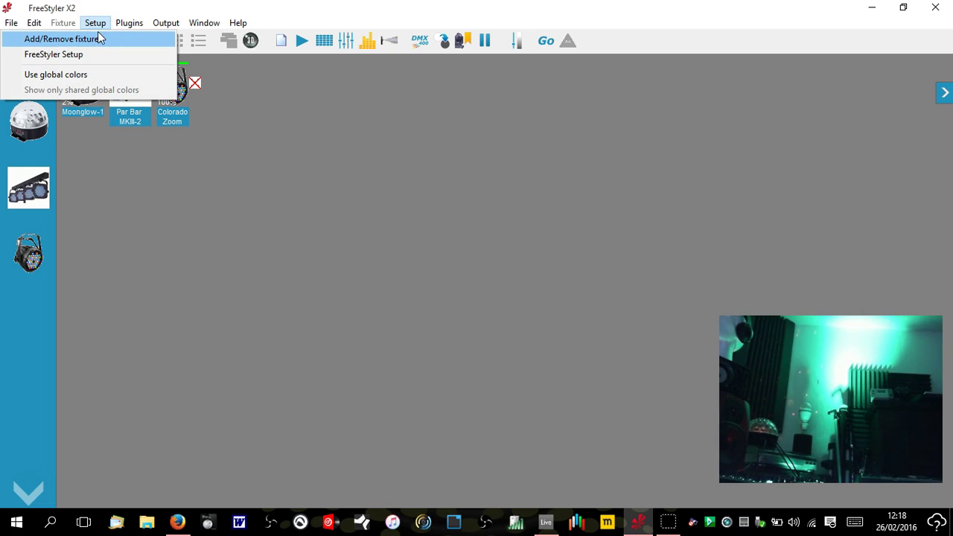
pyautogui.click(68, 59)
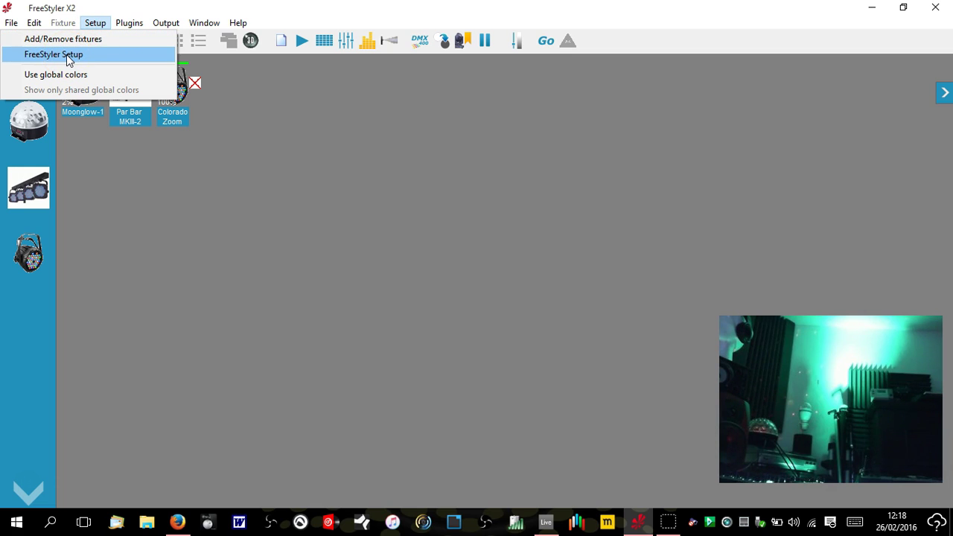
pyautogui.click(370, 196)
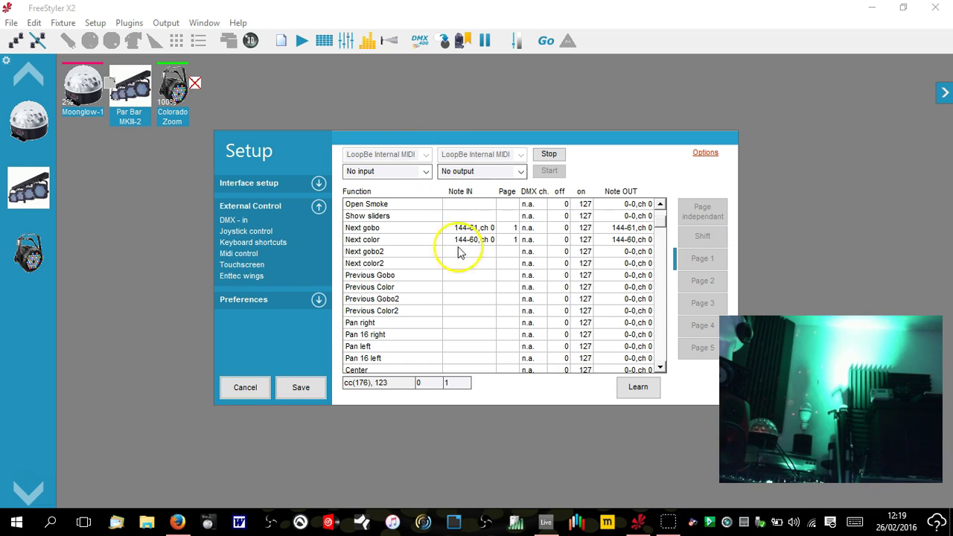
# Unmute the LoopBe1 internal MIDI port and confirm its settings.
pyautogui.rightClick(692, 523)
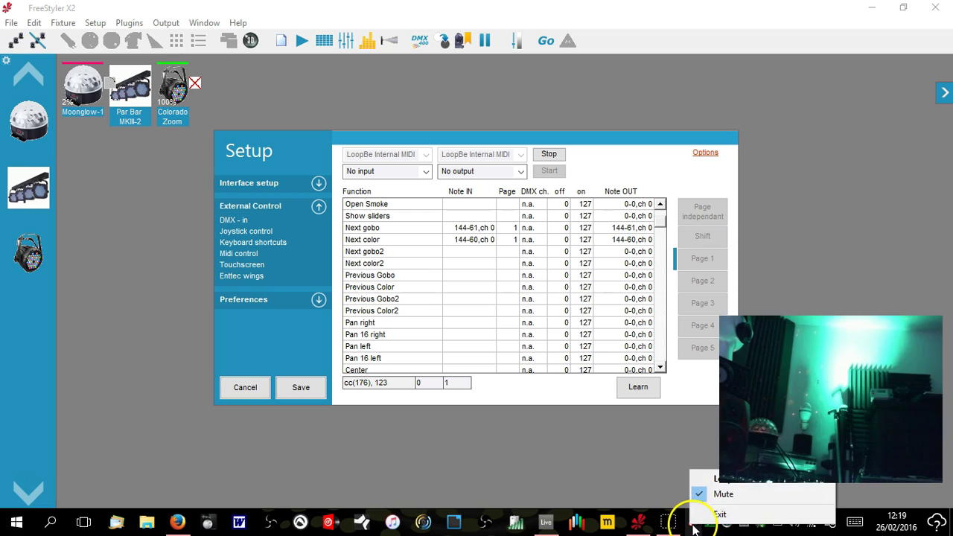
pyautogui.click(726, 478)
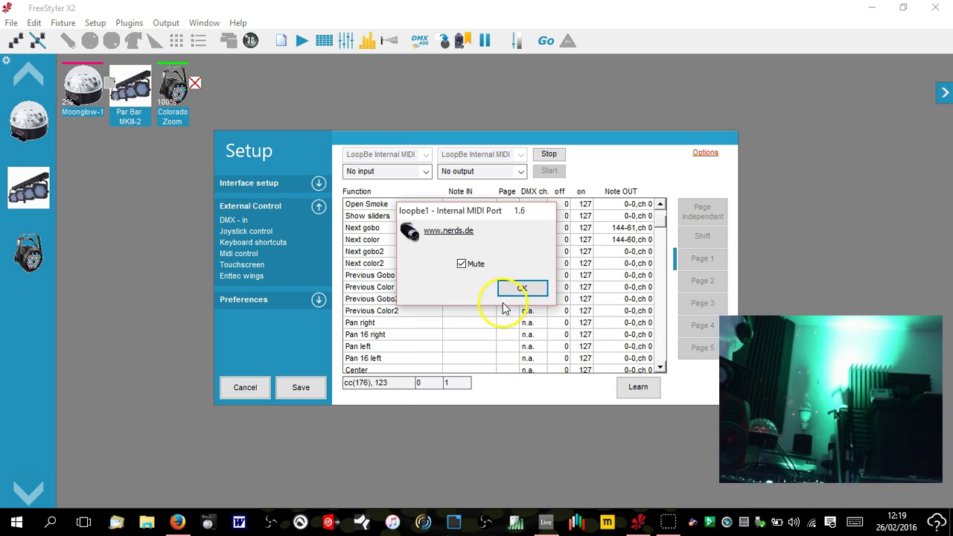
pyautogui.click(462, 264)
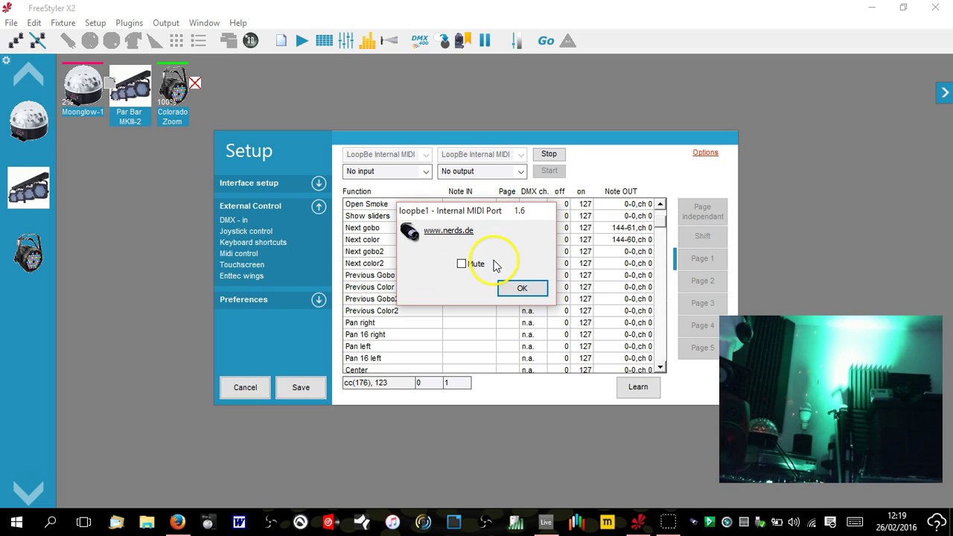
pyautogui.click(525, 291)
# Switch to Ableton Live and examine the Track, Sync and Remote settings of the LoopBe Internal MIDI input and output in the MIDI preferences.
pyautogui.click(545, 521)
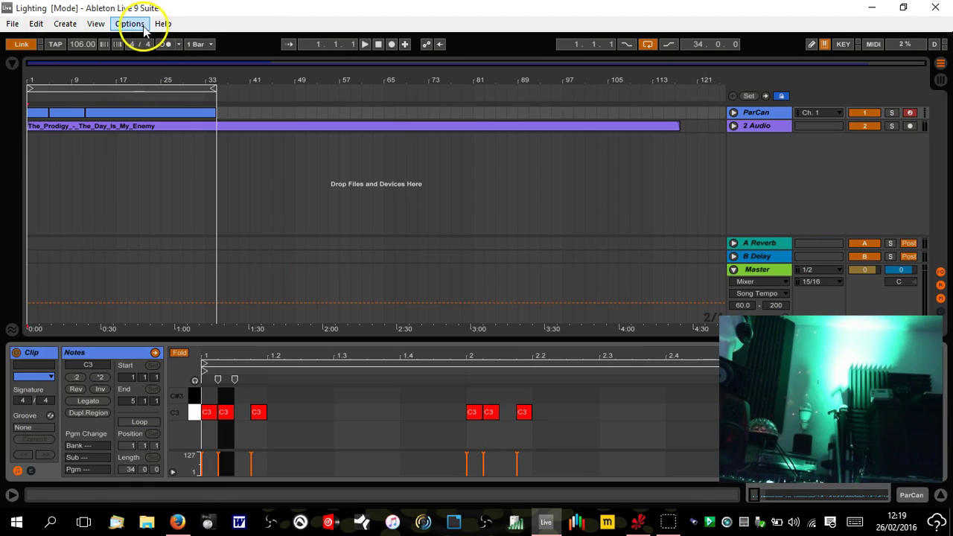
pyautogui.click(140, 27)
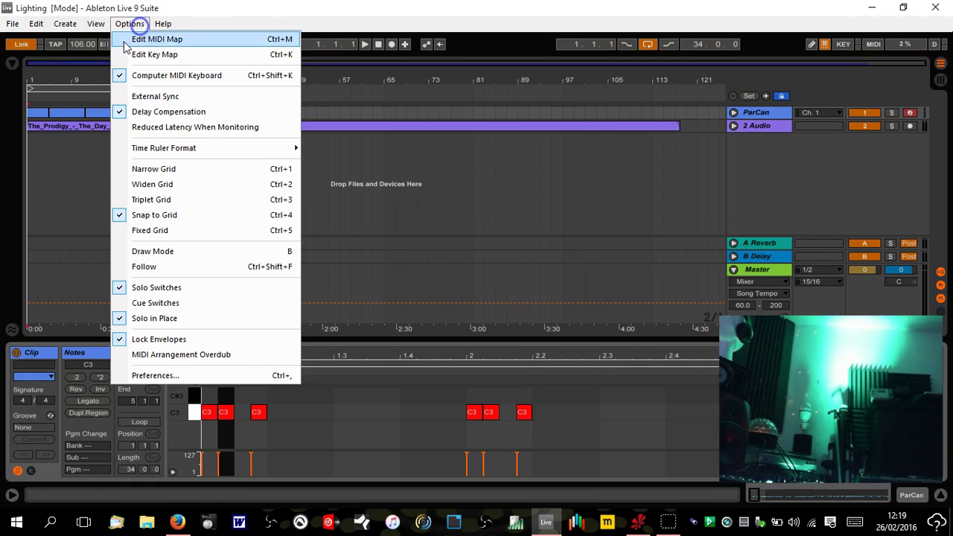
pyautogui.click(189, 375)
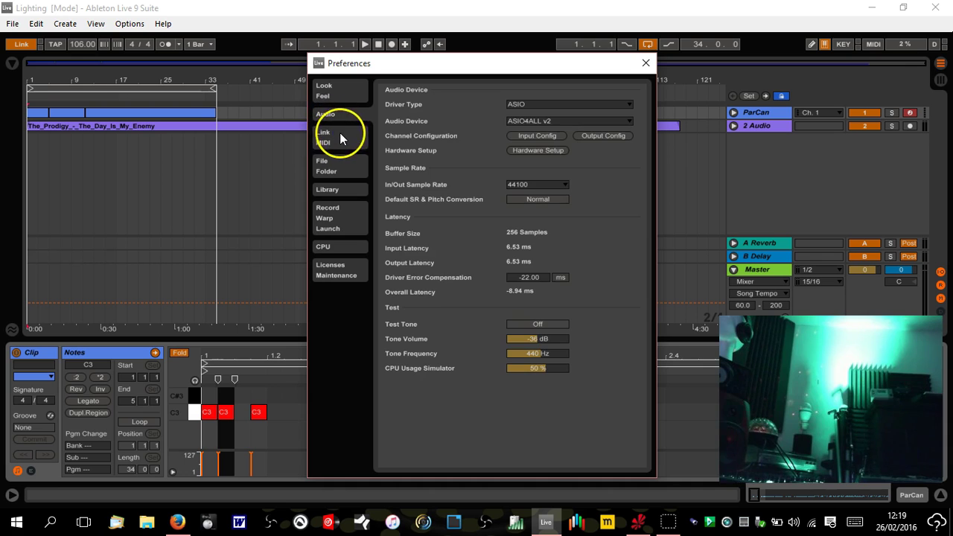
pyautogui.click(340, 133)
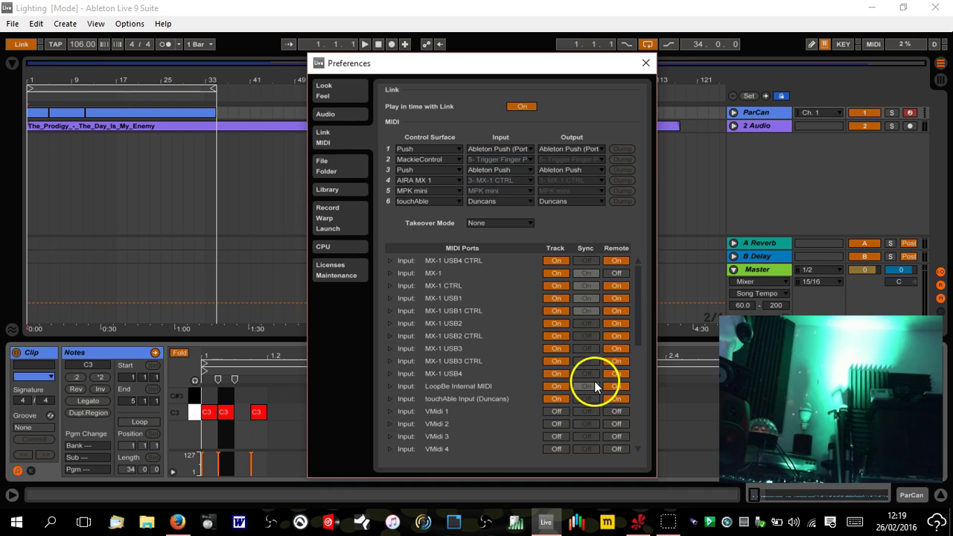
pyautogui.scroll(-3, 590, 386)
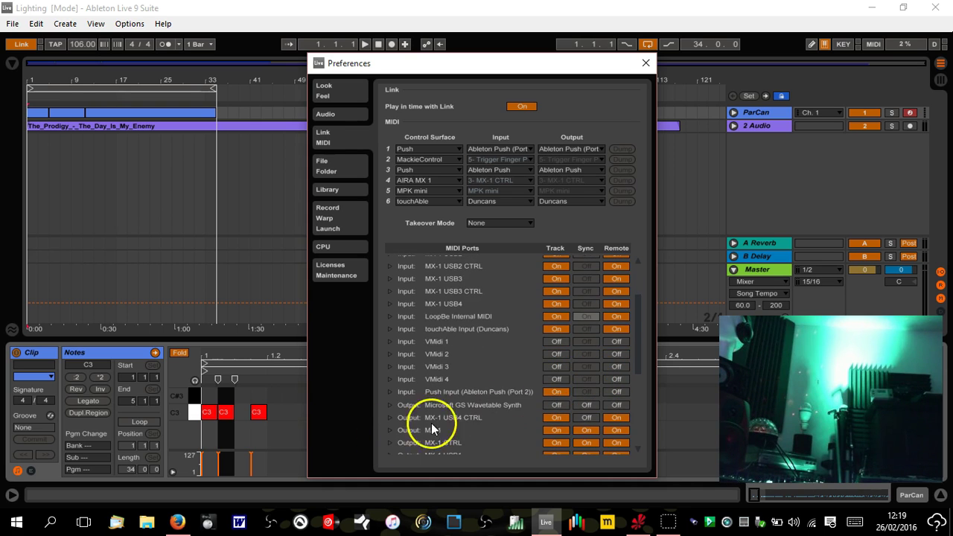
pyautogui.scroll(-1, 464, 415)
pyautogui.scroll(-1, 464, 419)
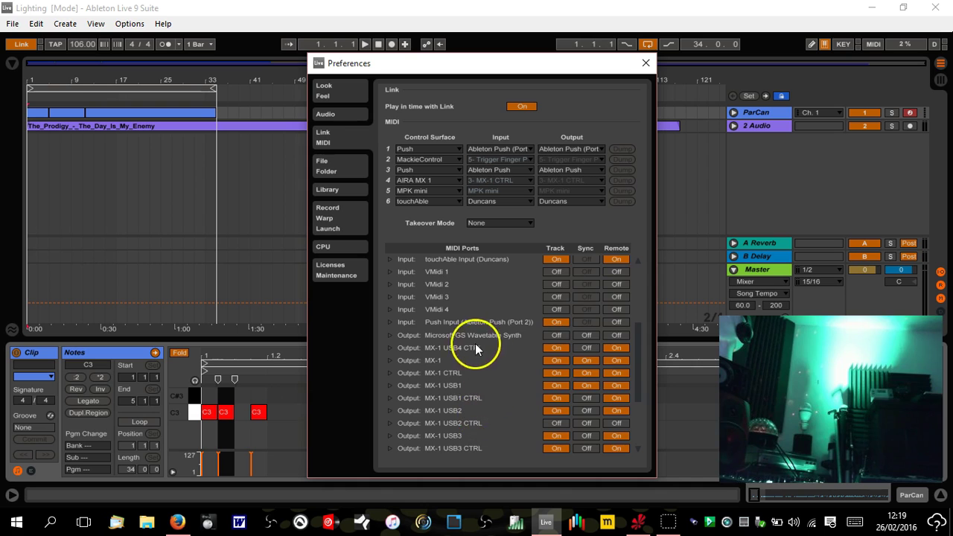
pyautogui.scroll(-3, 479, 344)
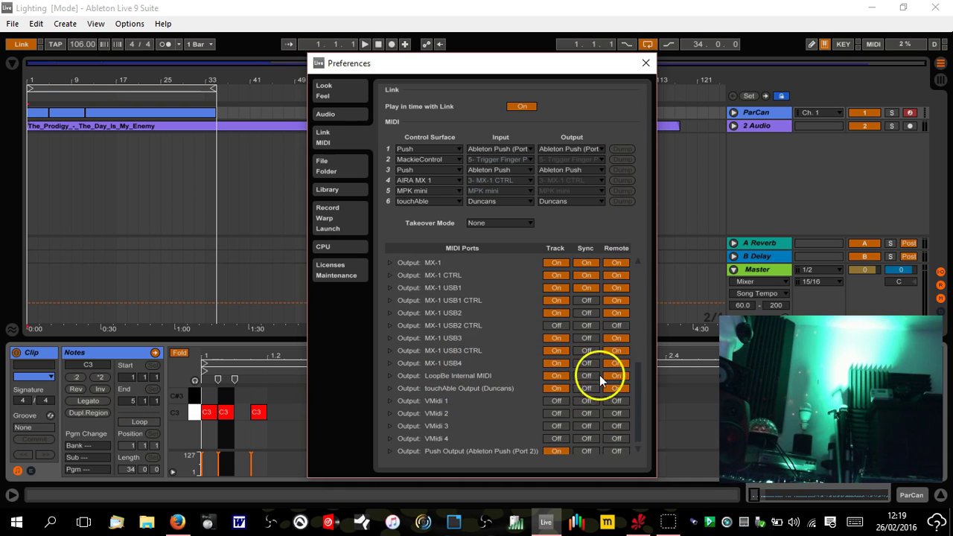
pyautogui.click(648, 66)
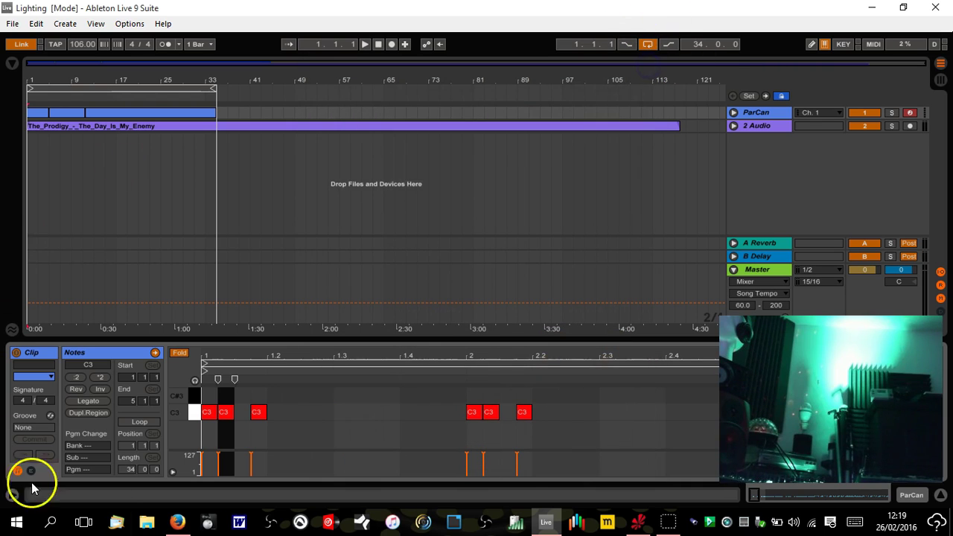
# Switch to FreeStyler X2, stop the first MIDI device, select LoopBe Internal MIDI as its input, and start it again.
pyautogui.click(638, 524)
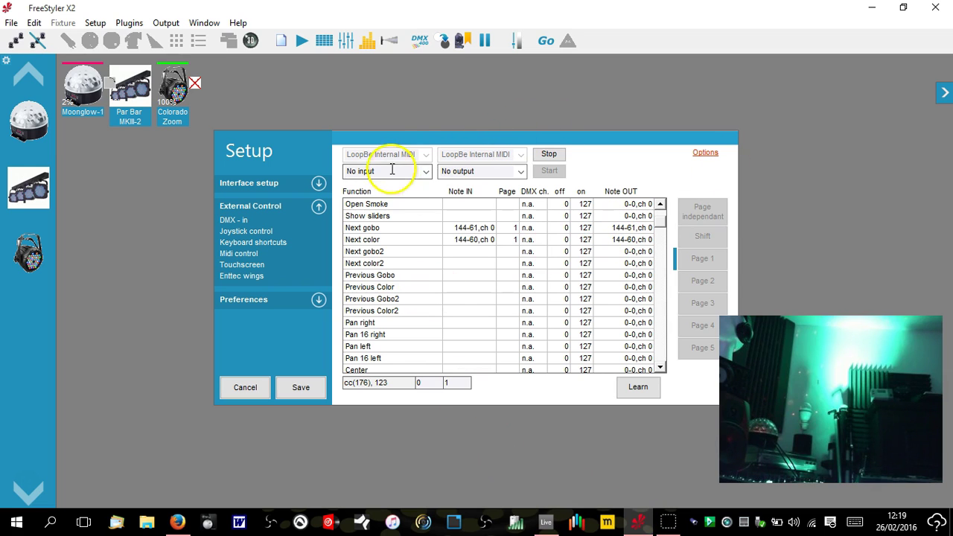
pyautogui.click(425, 158)
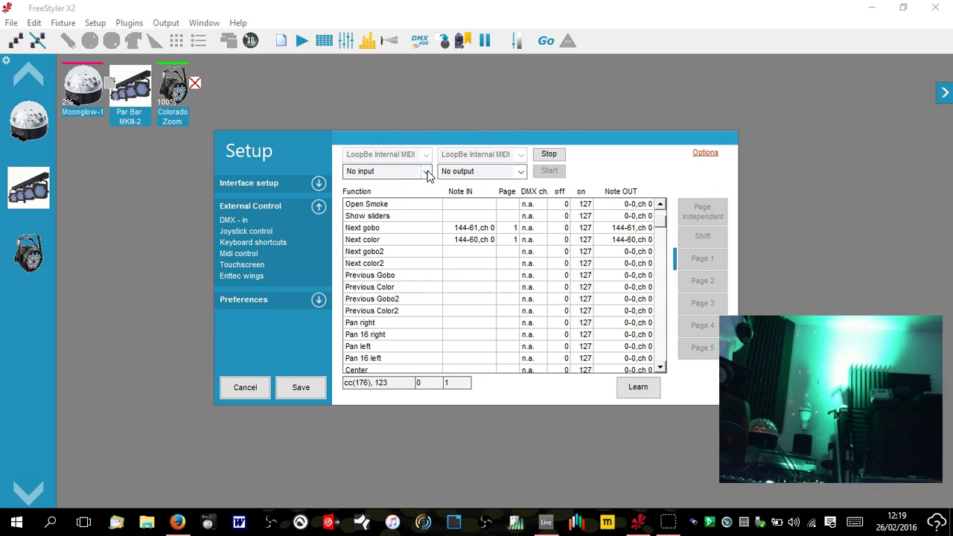
pyautogui.click(428, 173)
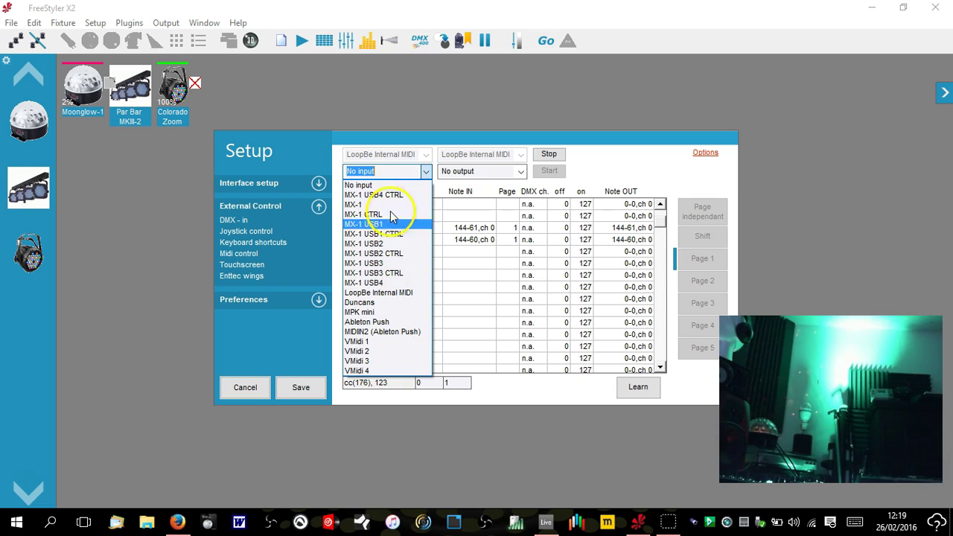
pyautogui.click(419, 147)
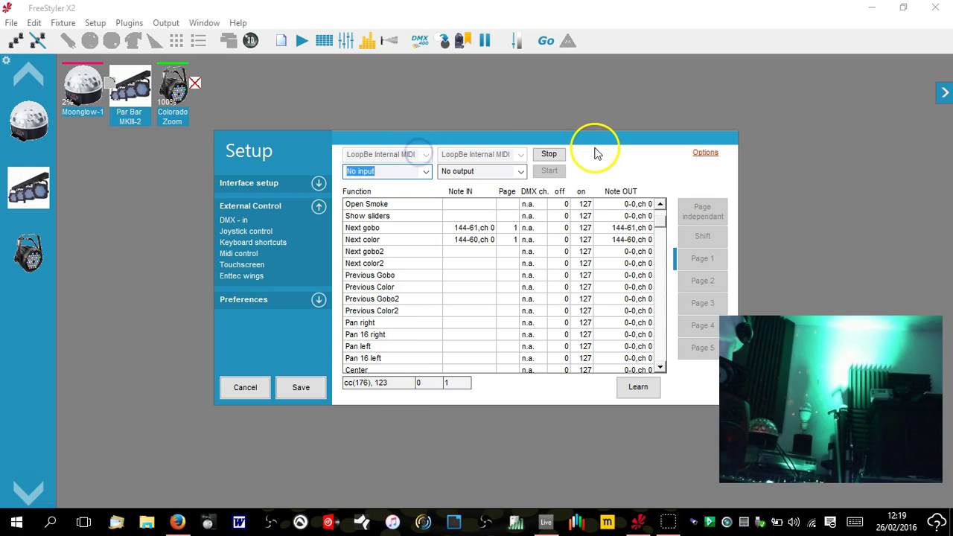
pyautogui.click(549, 154)
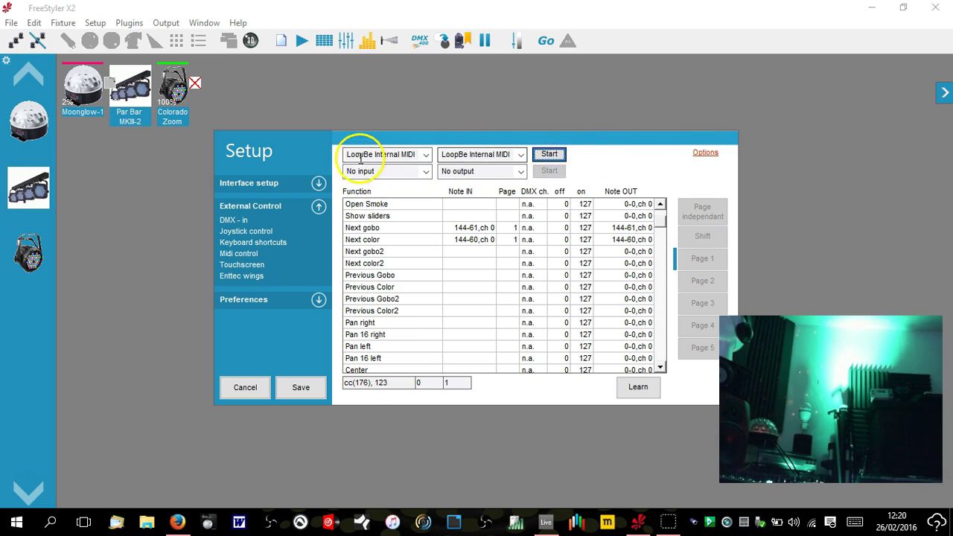
pyautogui.click(421, 154)
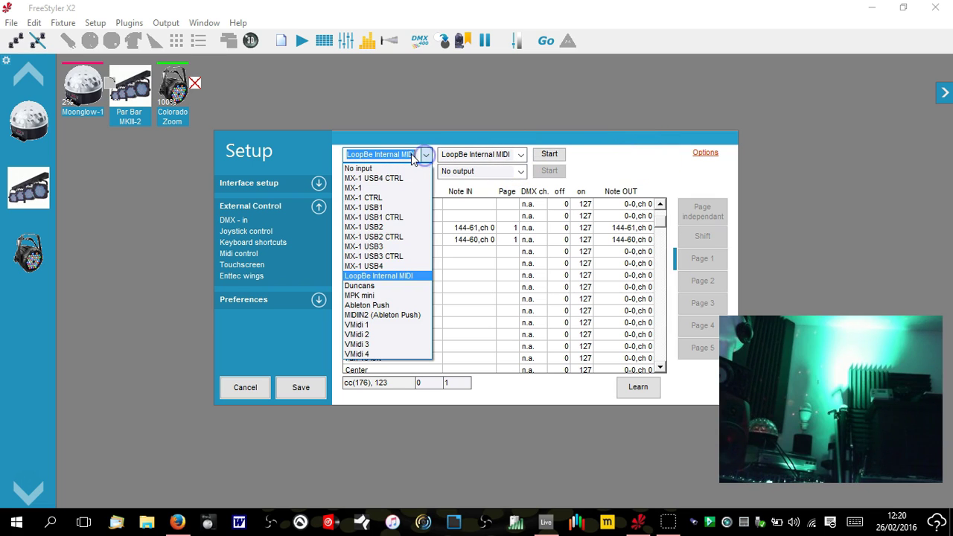
pyautogui.click(399, 277)
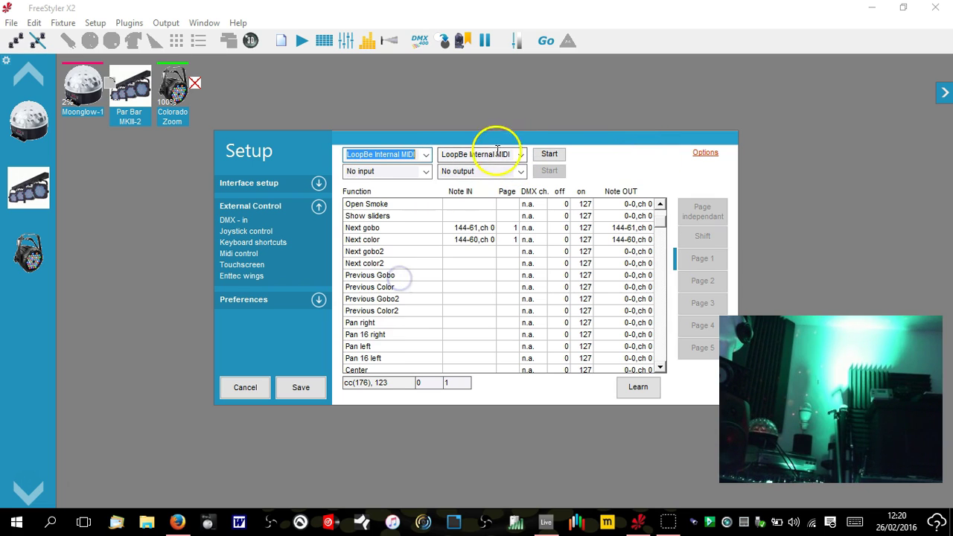
pyautogui.click(554, 159)
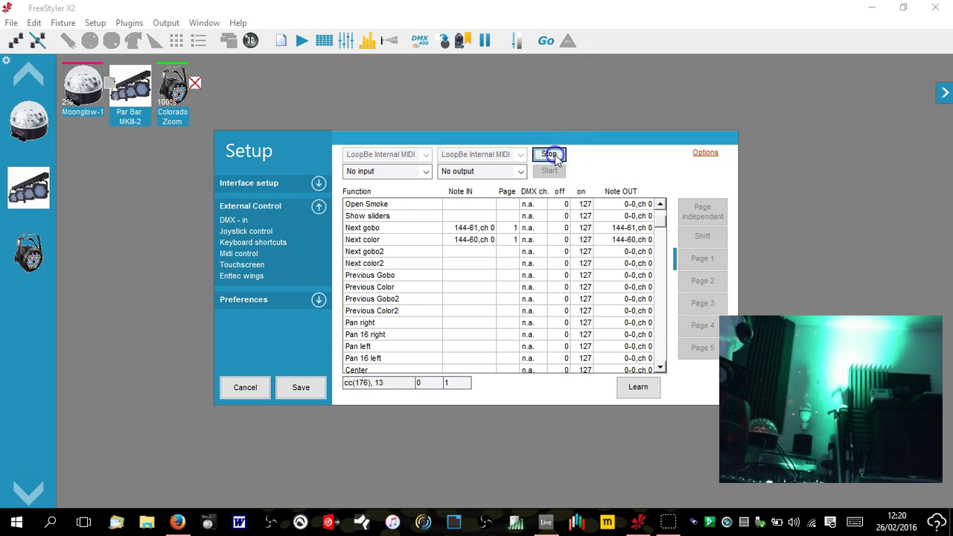
# Switch to Ableton Live, unfold the ParCan track and route its MIDI output to LoopBe Internal MIDI.
pyautogui.click(547, 521)
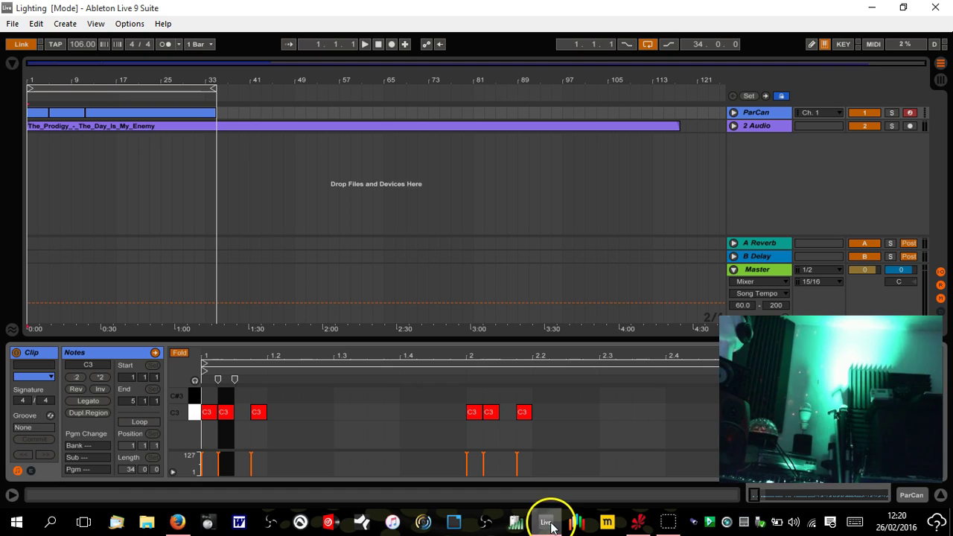
pyautogui.click(734, 115)
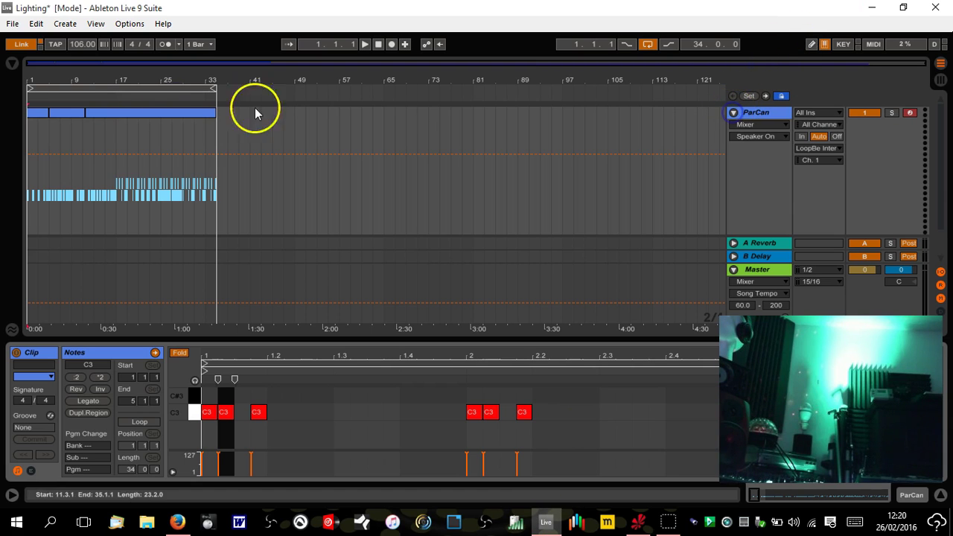
pyautogui.moveTo(64, 77); pyautogui.dragTo(64, 79)
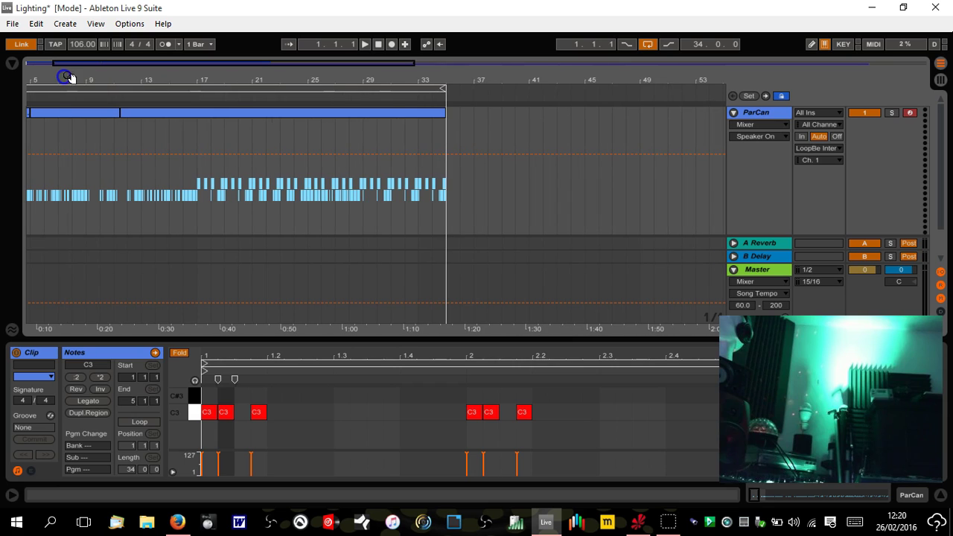
pyautogui.click(840, 148)
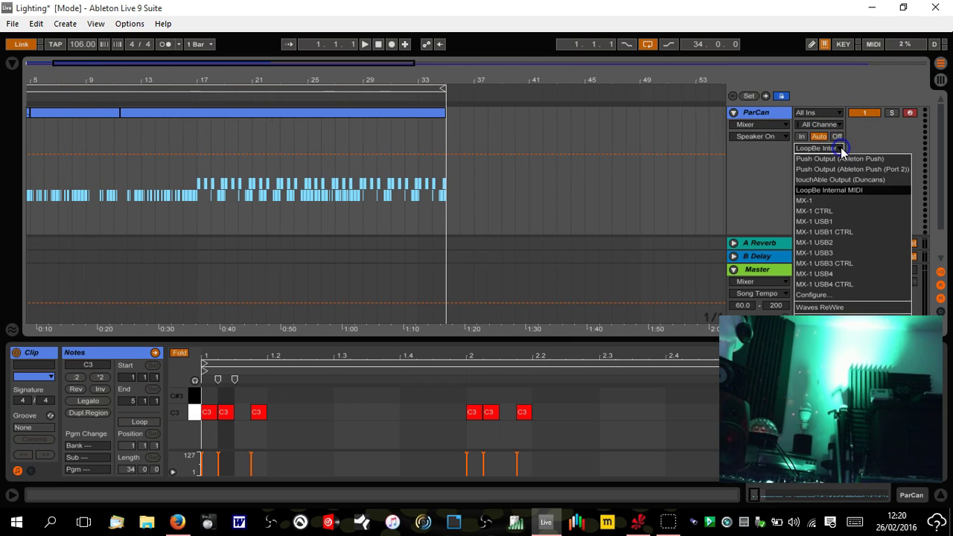
pyautogui.click(822, 195)
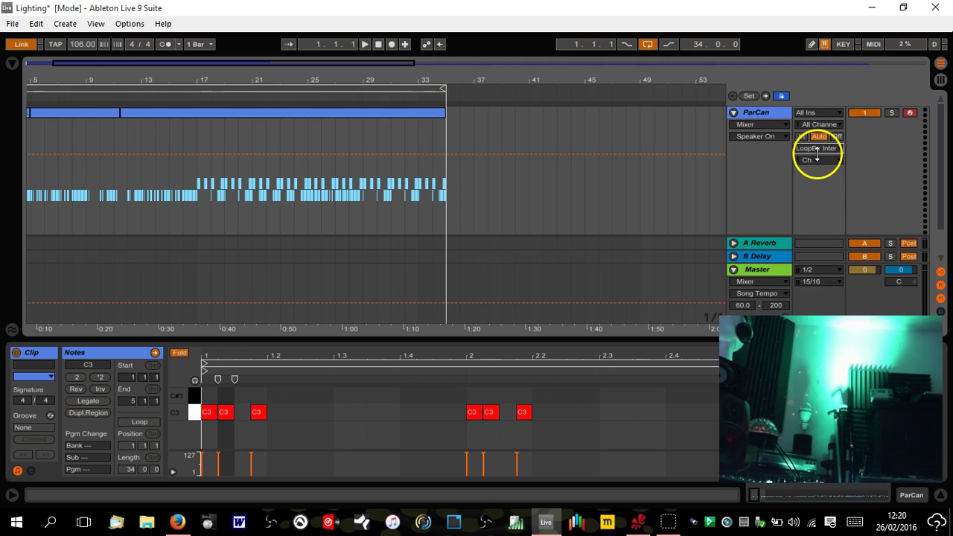
pyautogui.click(836, 151)
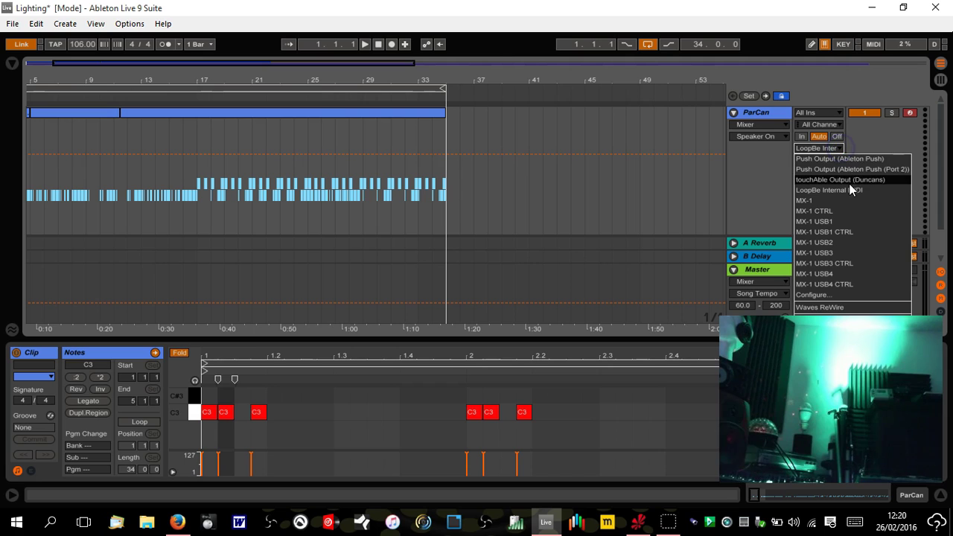
pyautogui.click(847, 186)
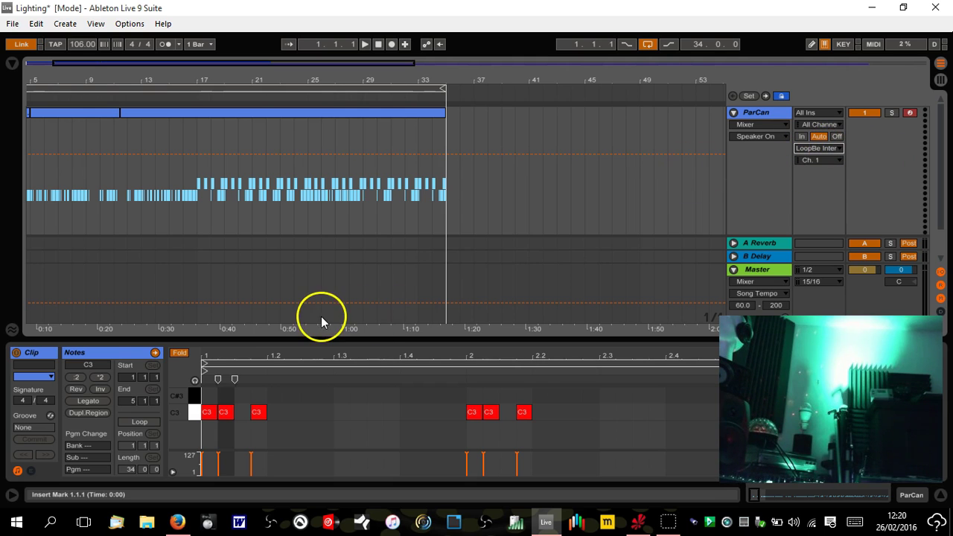
# Play the ParCan track's opening bars from the start of the arrangement to test its MIDI notes.
pyautogui.click(378, 44)
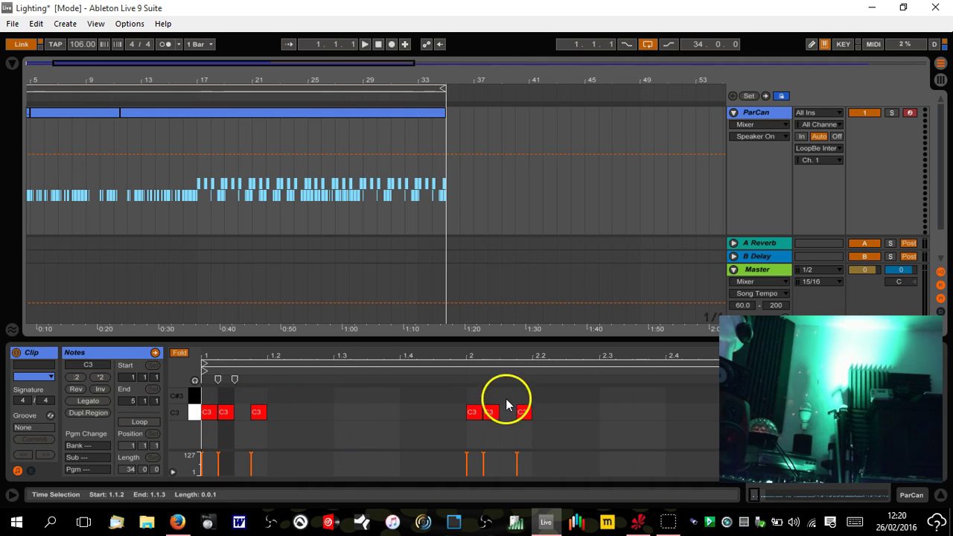
pyautogui.click(364, 44)
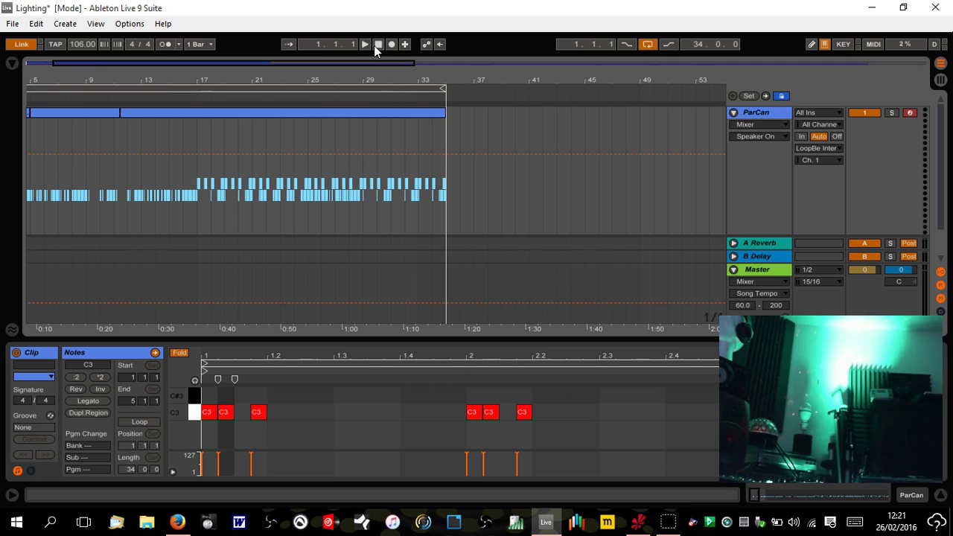
pyautogui.moveTo(43, 75)
pyautogui.mouseDown()
pyautogui.moveTo(37, 86)
pyautogui.moveTo(39, 76)
pyautogui.mouseUp()
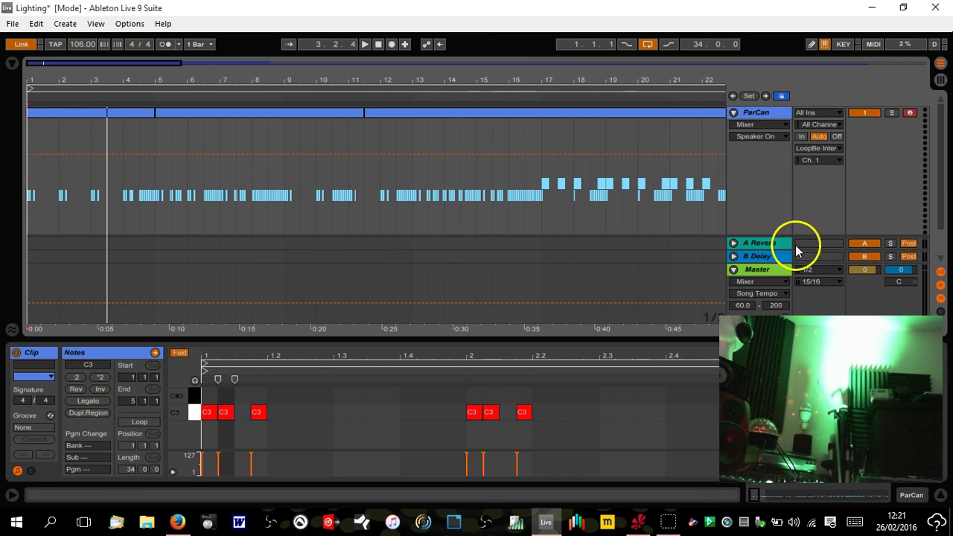
# Unmute the LoopBe1 internal MIDI port and close its settings.
pyautogui.rightClick(694, 522)
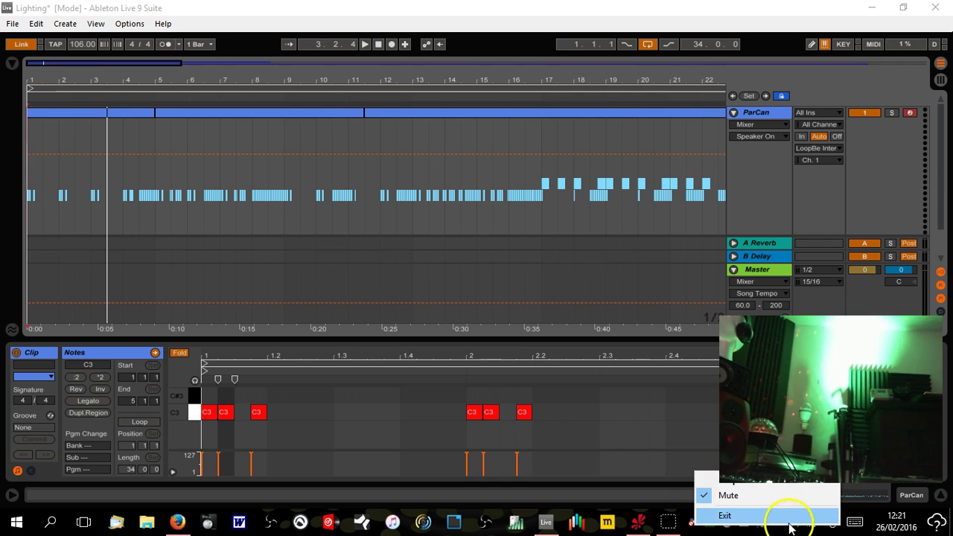
pyautogui.click(775, 493)
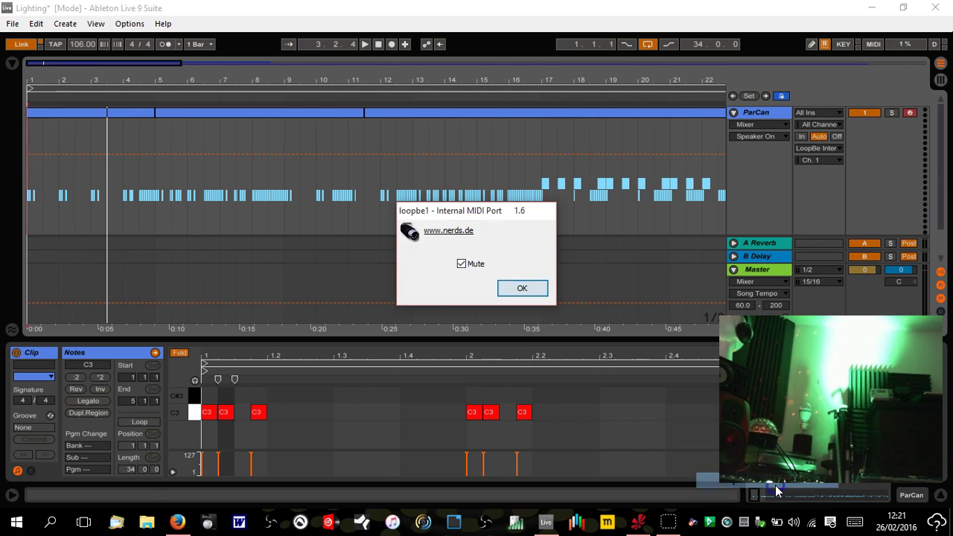
pyautogui.click(463, 264)
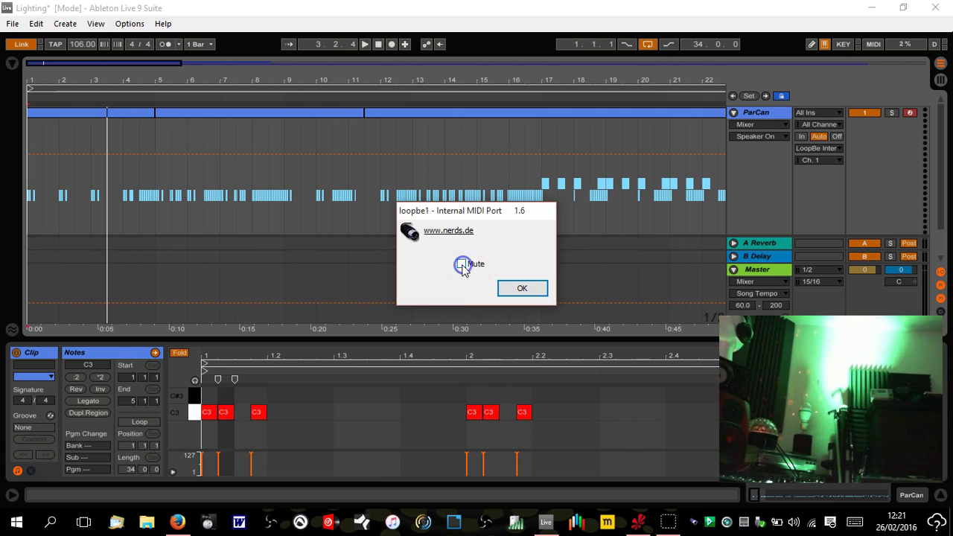
pyautogui.click(524, 291)
# Switch to FreeStyler X2 and examine the MIDI control function list, including the Next gobo, Next color and MIDI to DMX note assignments.
pyautogui.moveTo(546, 525)
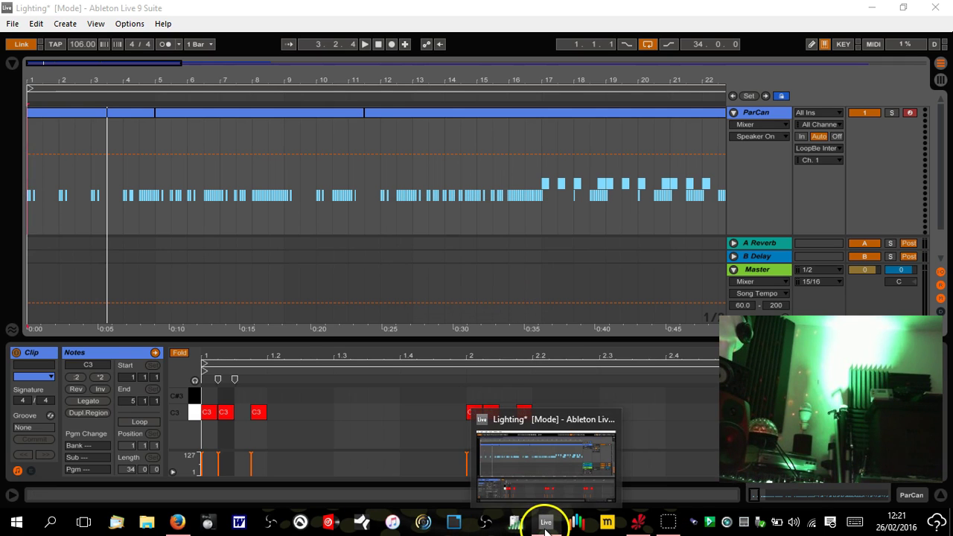
pyautogui.click(634, 524)
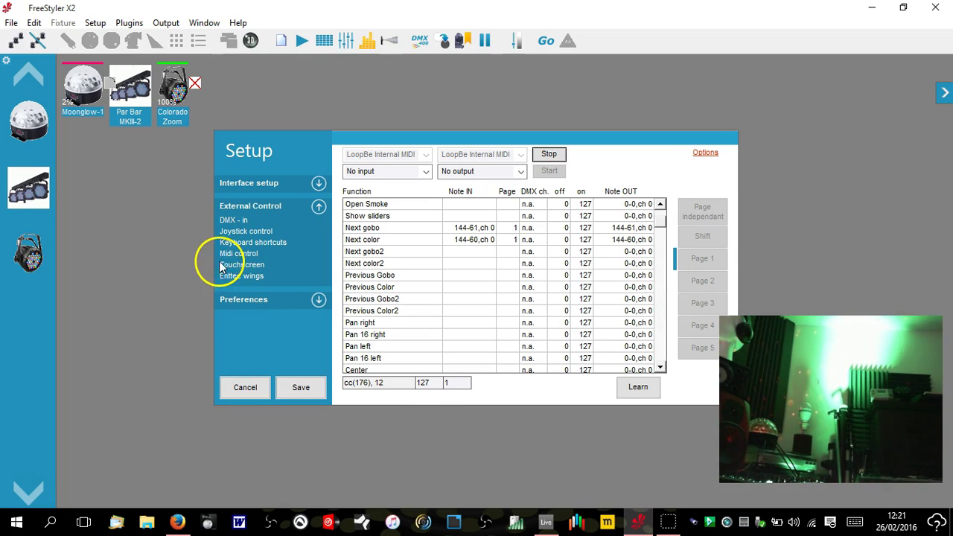
pyautogui.click(243, 262)
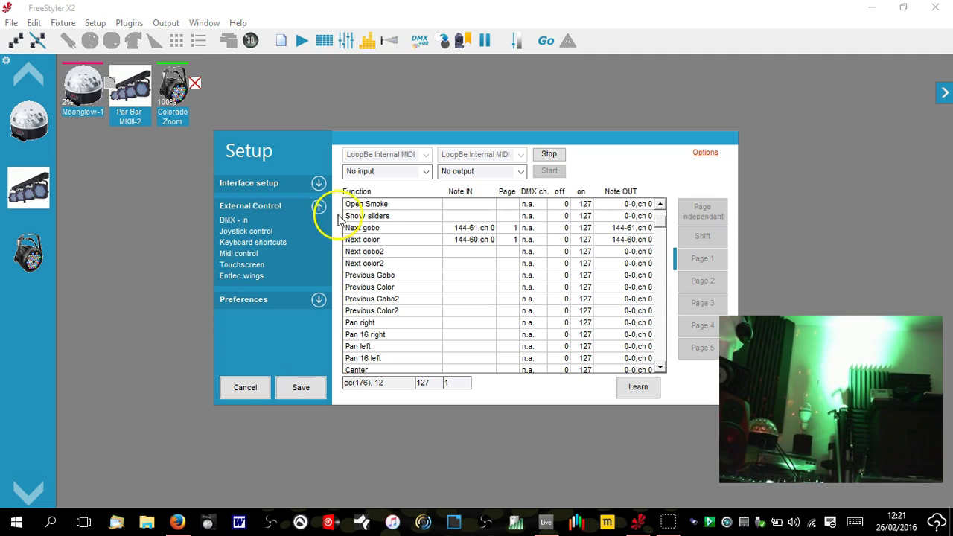
pyautogui.moveTo(663, 228); pyautogui.dragTo(663, 258)
pyautogui.click(660, 215)
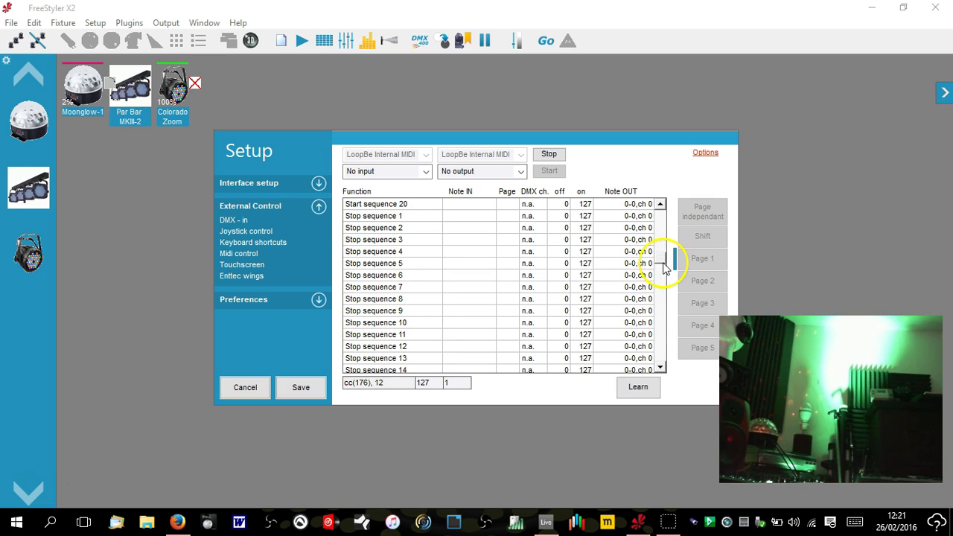
pyautogui.moveTo(660, 263); pyautogui.dragTo(660, 252)
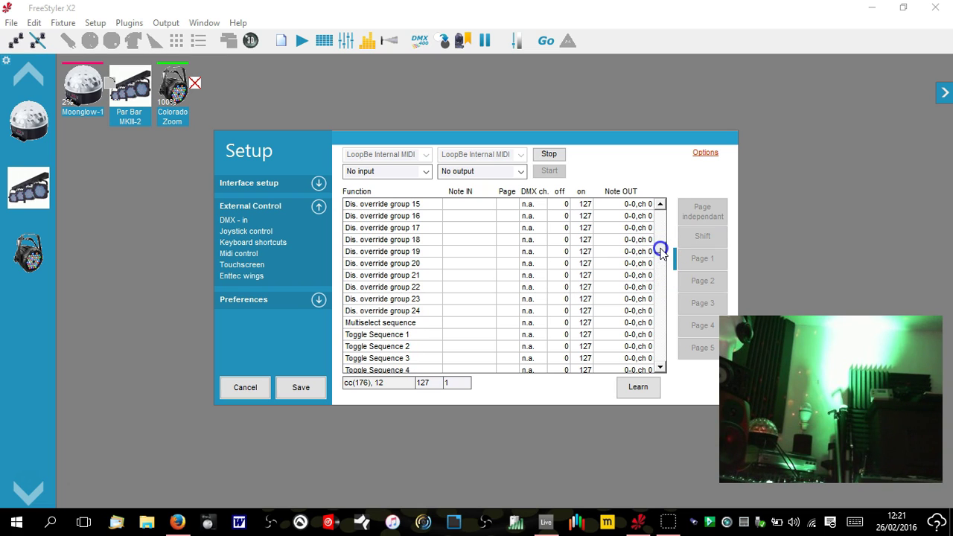
pyautogui.moveTo(660, 252); pyautogui.dragTo(666, 220)
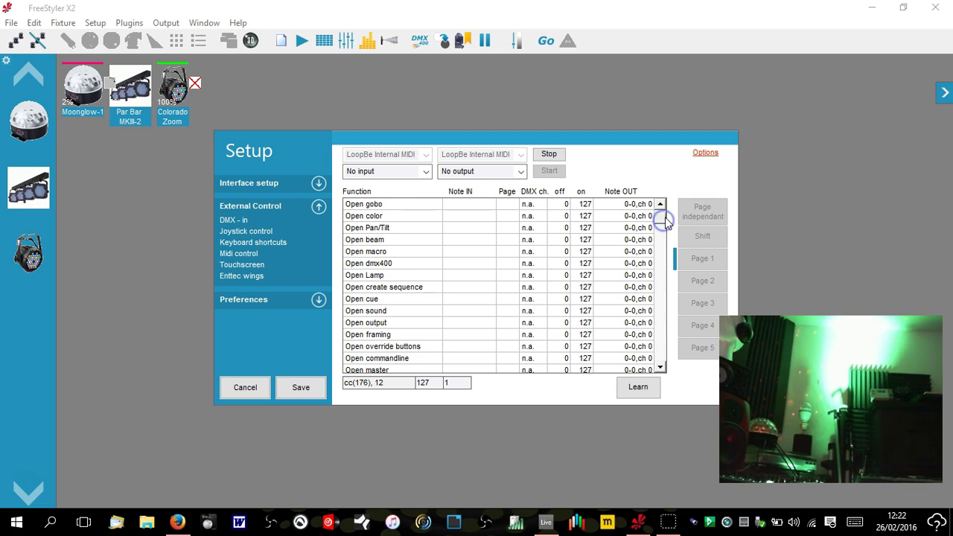
pyautogui.moveTo(660, 370); pyautogui.dragTo(661, 365)
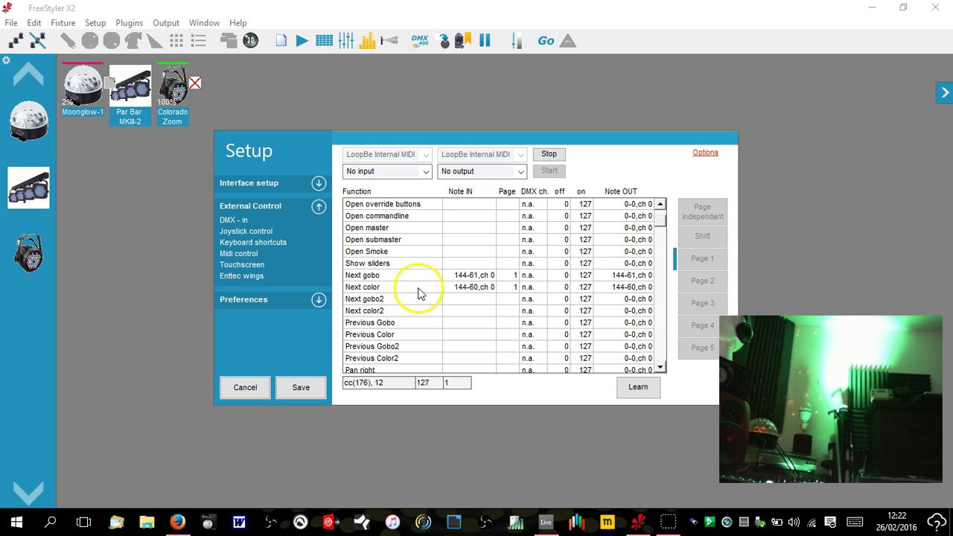
pyautogui.moveTo(661, 226); pyautogui.dragTo(667, 335)
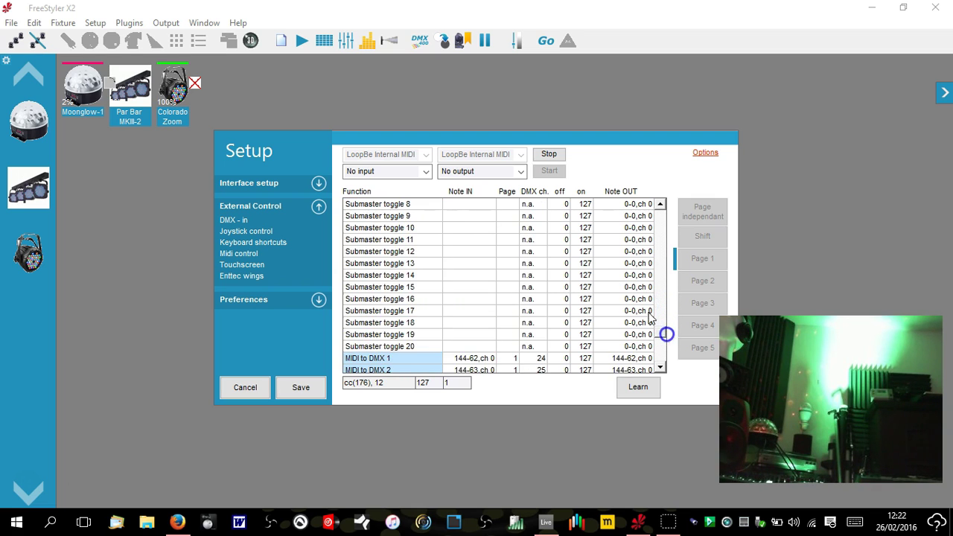
pyautogui.scroll(-4, 447, 331)
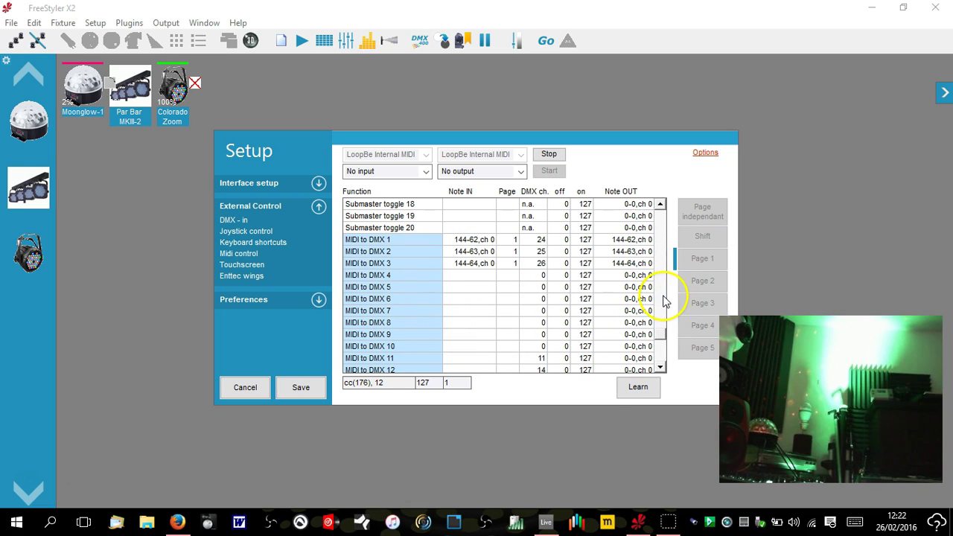
# Clear the MIDI note assignment of the Next color function.
pyautogui.moveTo(661, 344); pyautogui.dragTo(667, 222)
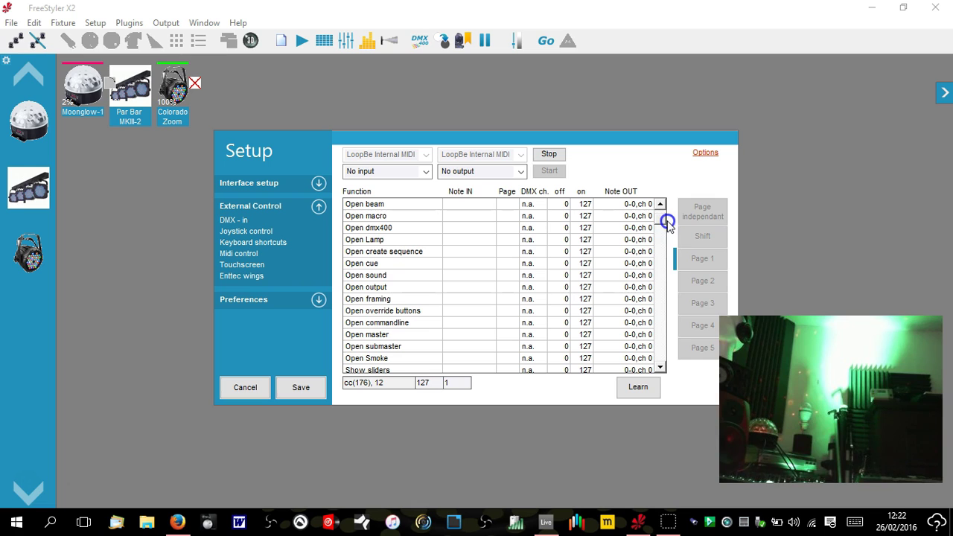
pyautogui.click(659, 368)
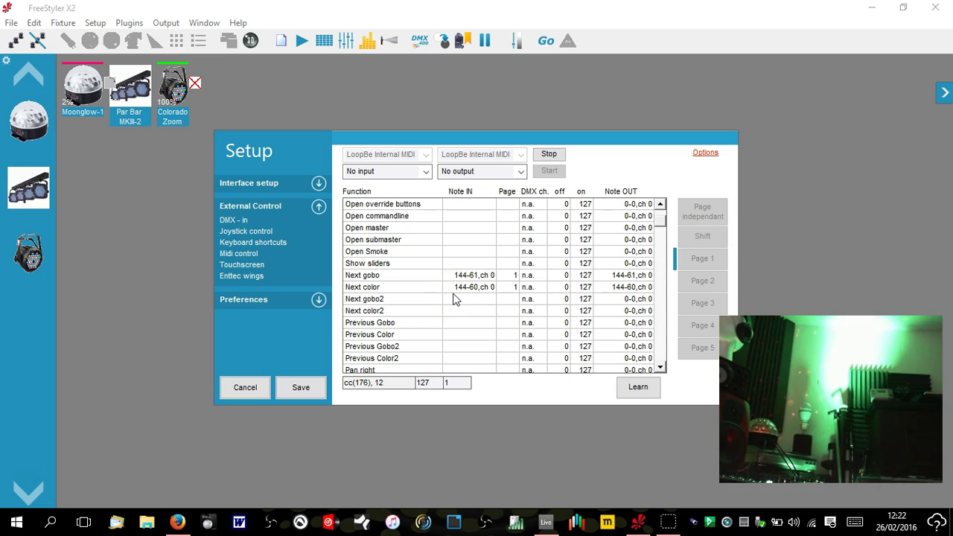
pyautogui.click(369, 288)
pyautogui.rightClick(369, 287)
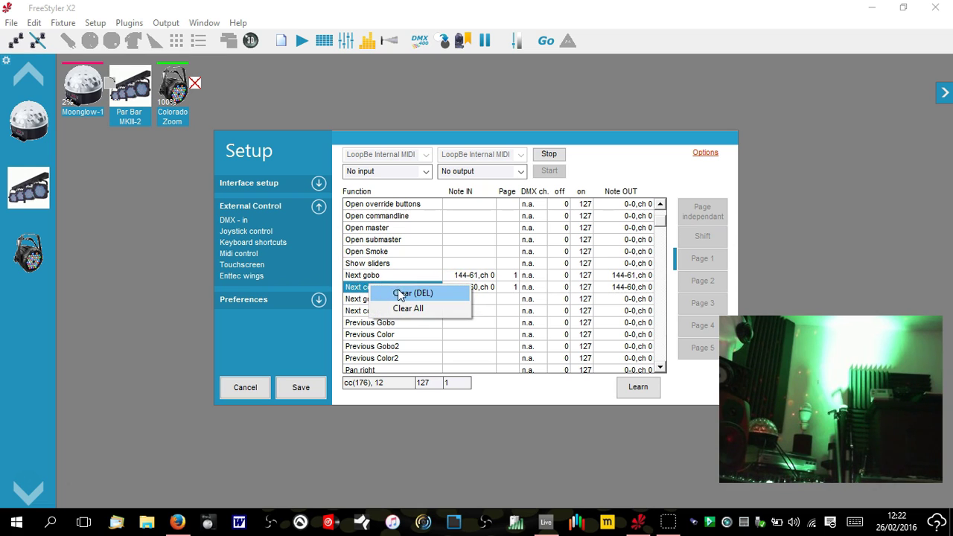
pyautogui.click(401, 293)
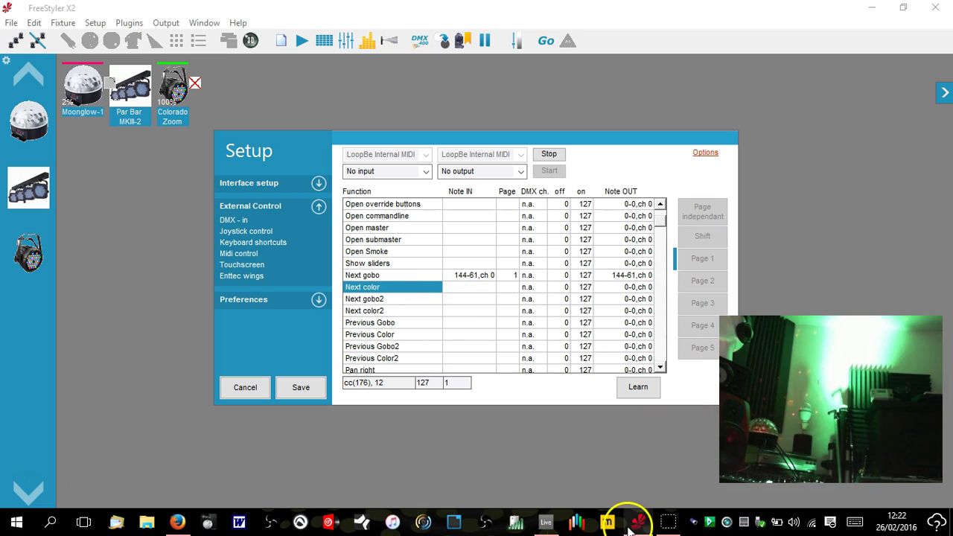
# Switch to Ableton Live's Session View, deactivate the 2 Audio track and launch the first ParCan clip with its C3 note.
pyautogui.click(546, 522)
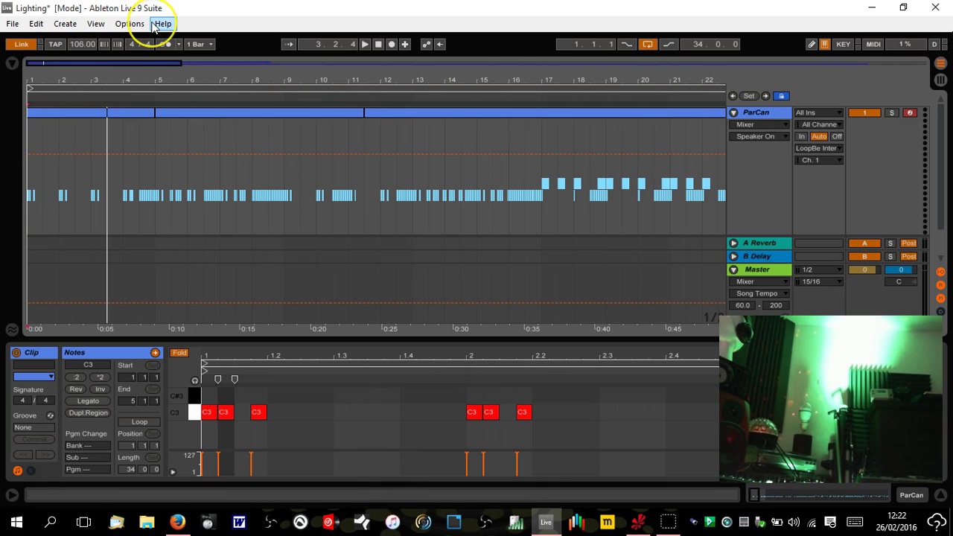
pyautogui.press('Tab')
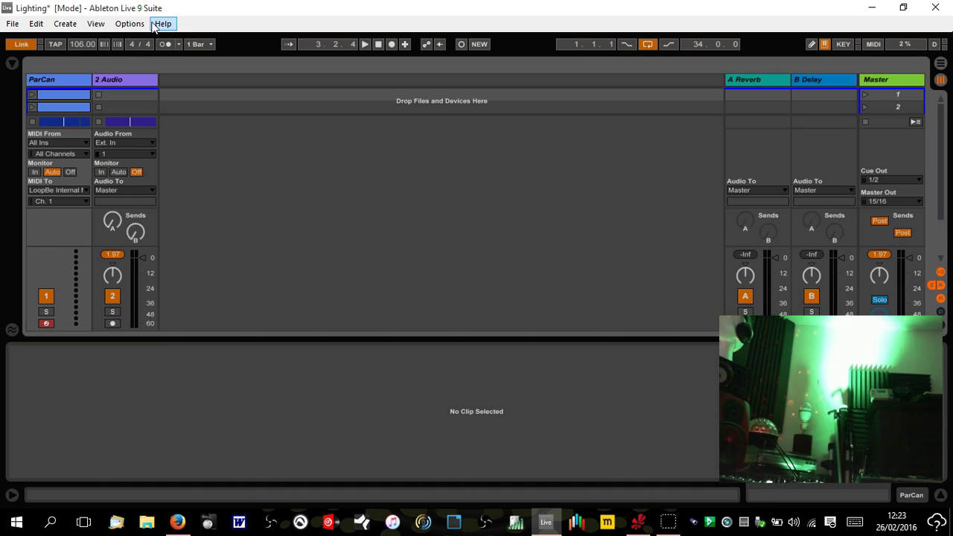
pyautogui.click(941, 498)
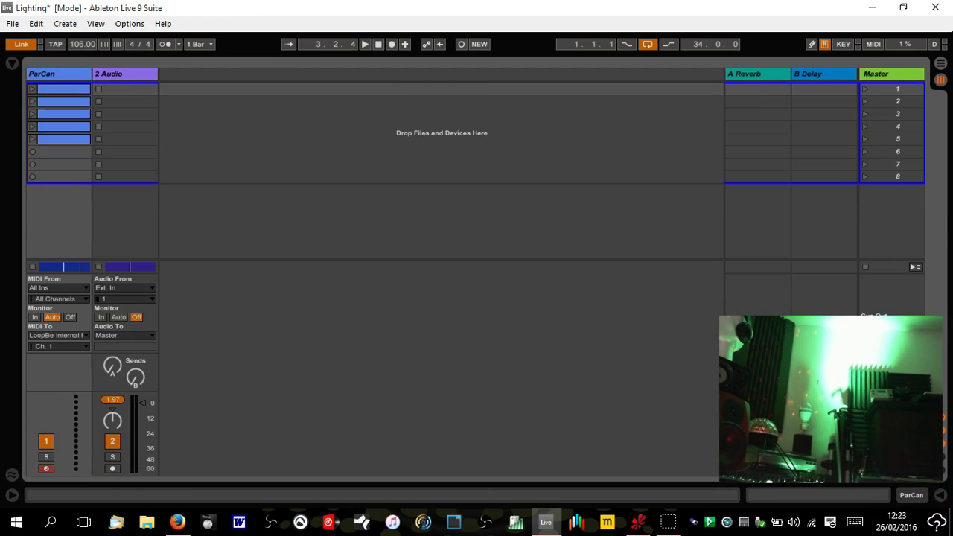
pyautogui.doubleClick(62, 90)
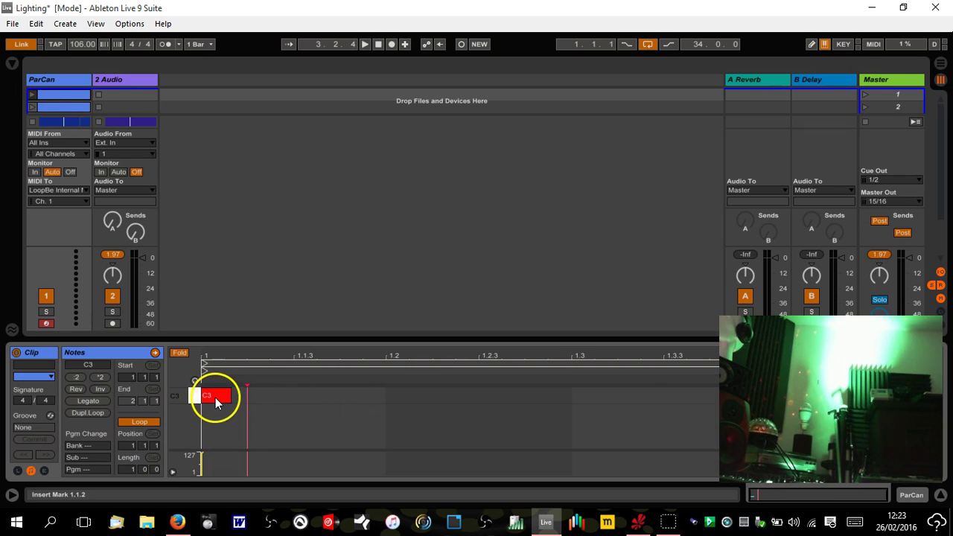
pyautogui.click(111, 297)
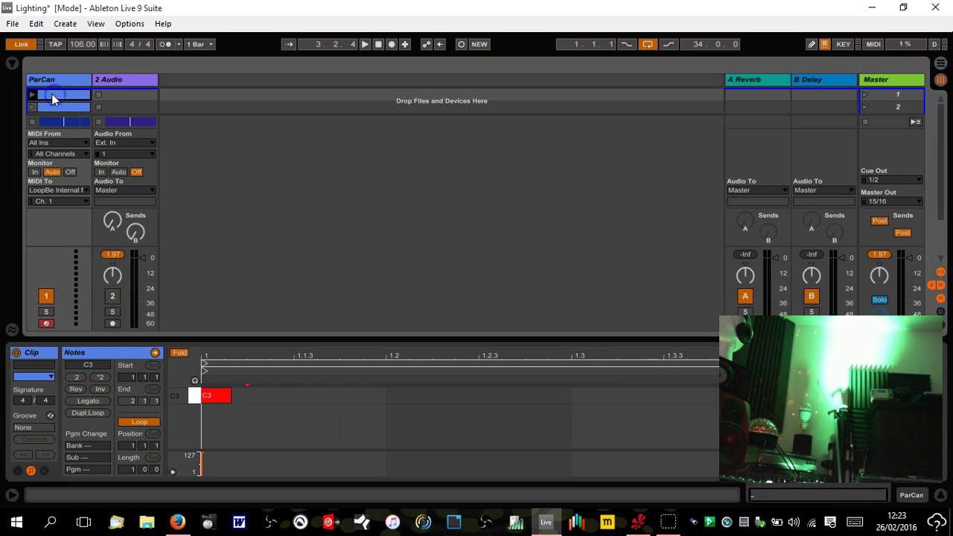
pyautogui.click(32, 95)
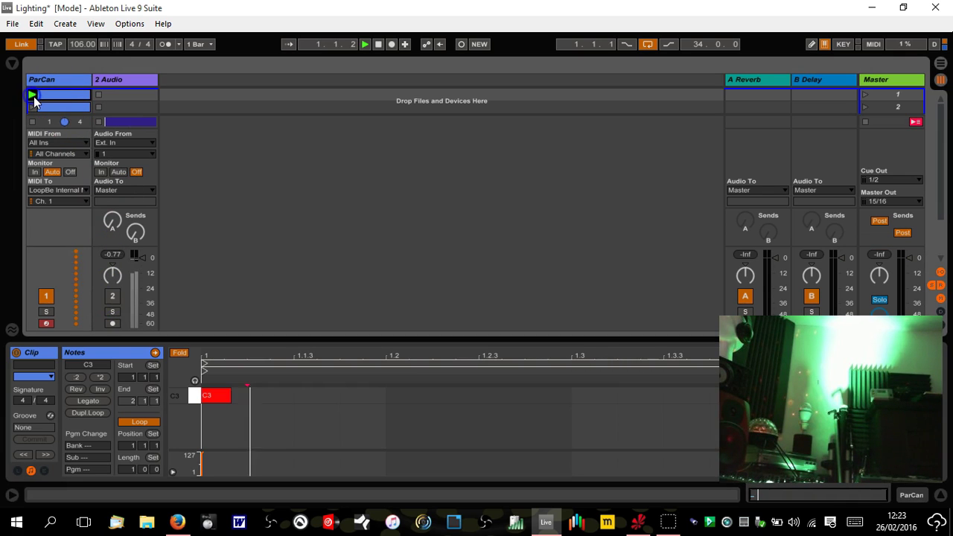
# Switch to FreeStyler X2 and unmute the LoopBe1 port so the clip's MIDI notes reach the MIDI control setup.
pyautogui.click(640, 523)
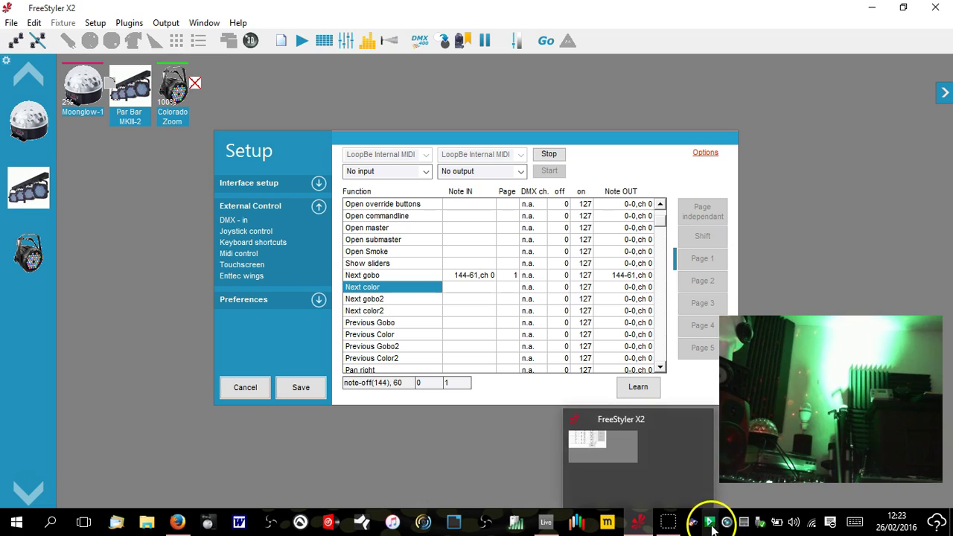
pyautogui.rightClick(692, 523)
pyautogui.click(733, 498)
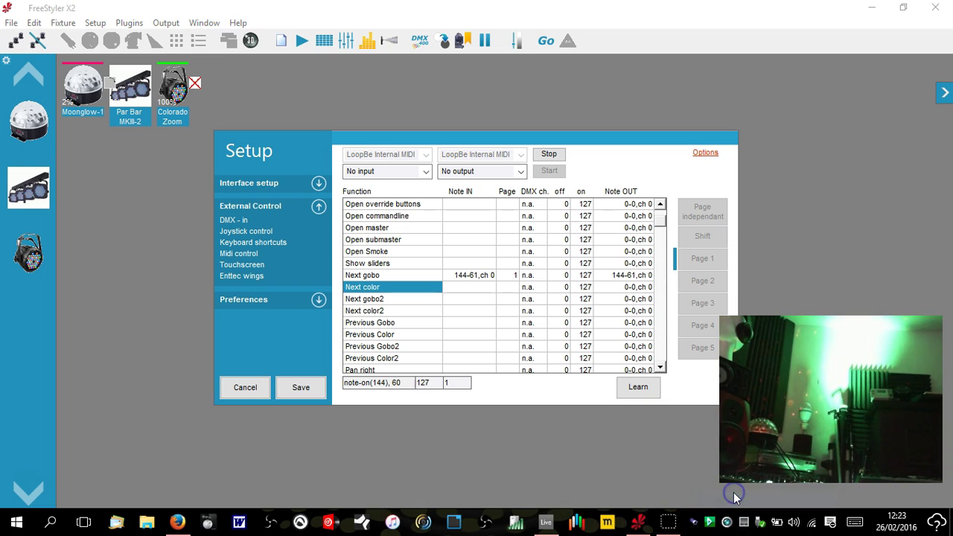
# Switch to Ableton Live and stop both the playback and the running ParCan clip.
pyautogui.click(547, 522)
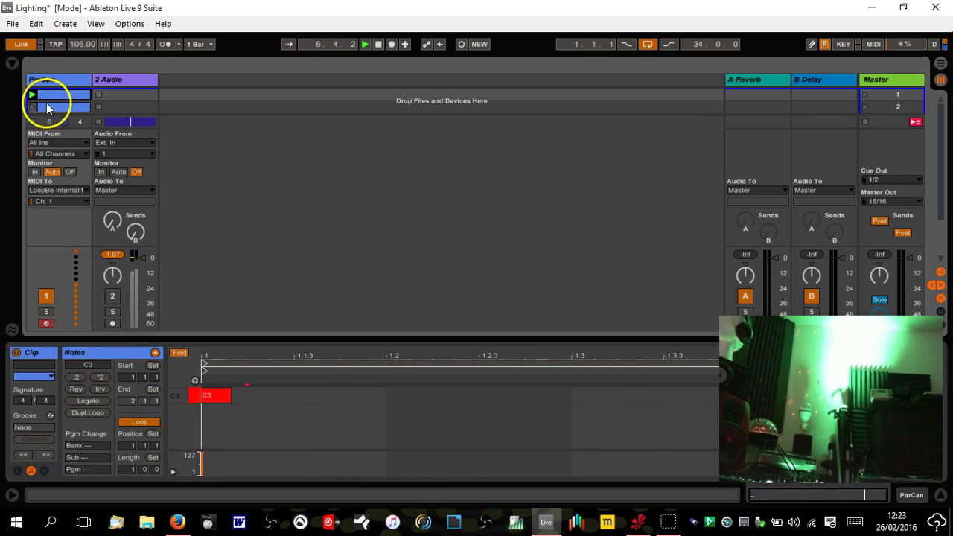
pyautogui.click(376, 45)
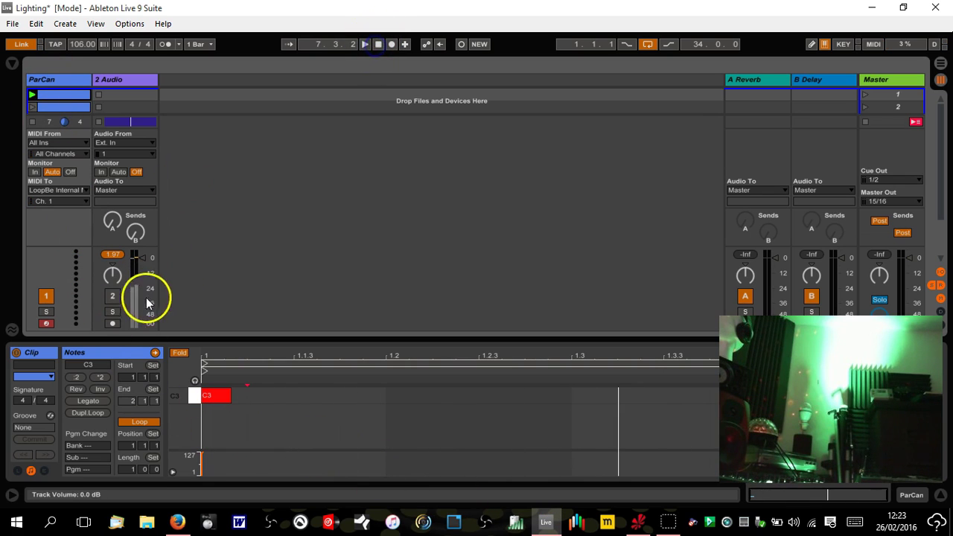
pyautogui.click(942, 496)
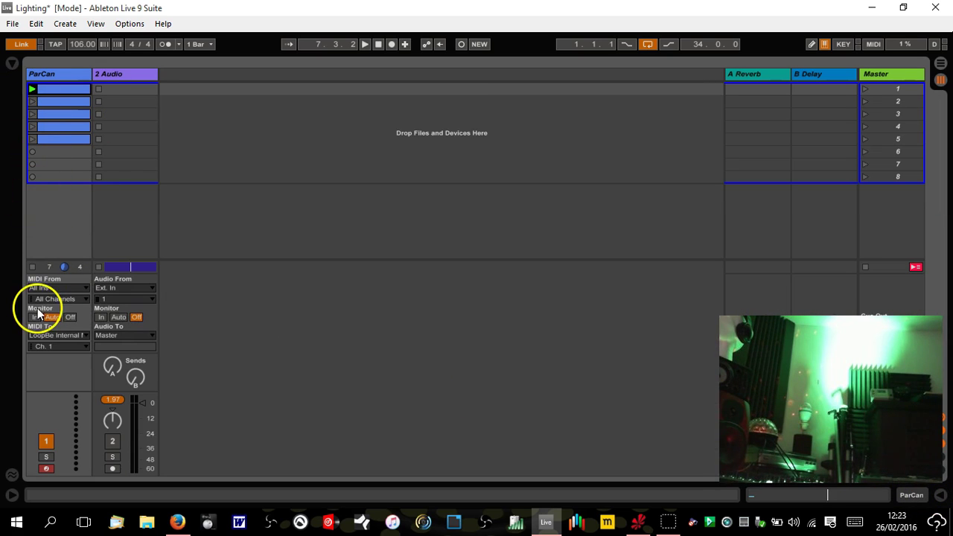
pyautogui.click(32, 267)
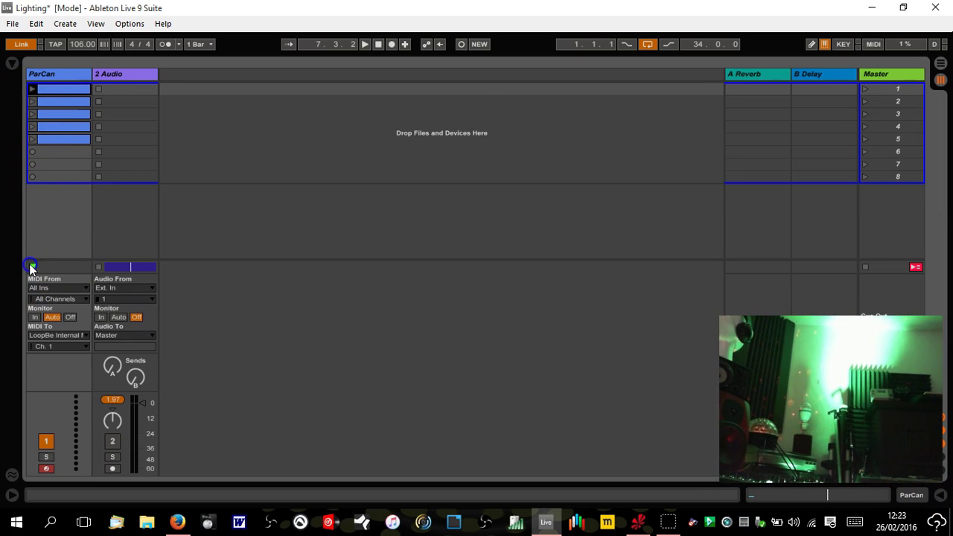
# Unmute the LoopBe1 internal MIDI port, and test the first ParCan clip by launching and stopping it.
pyautogui.rightClick(693, 522)
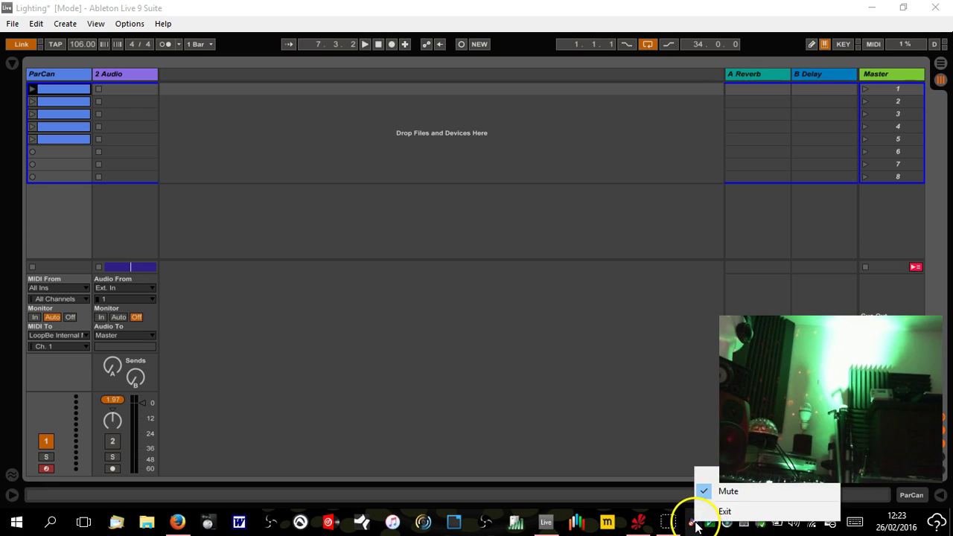
pyautogui.click(725, 491)
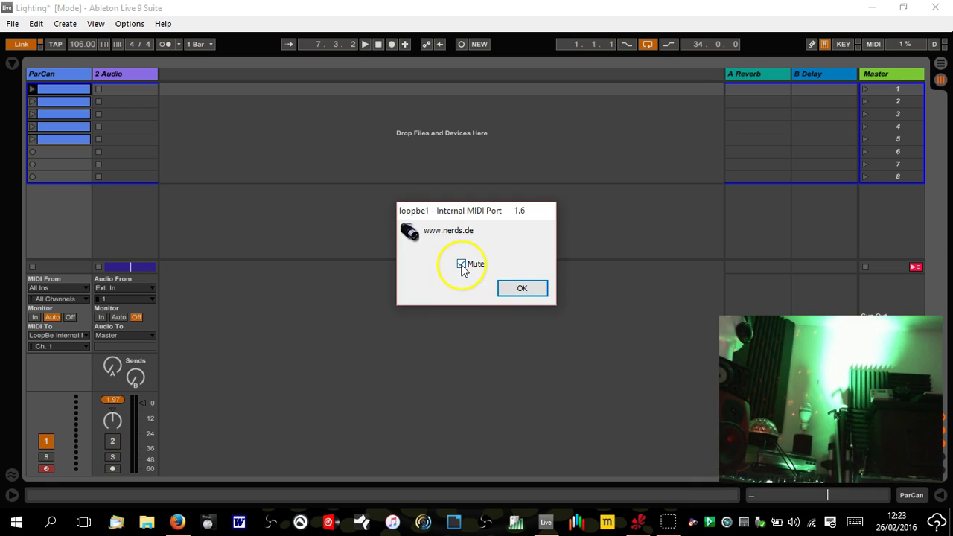
pyautogui.click(522, 288)
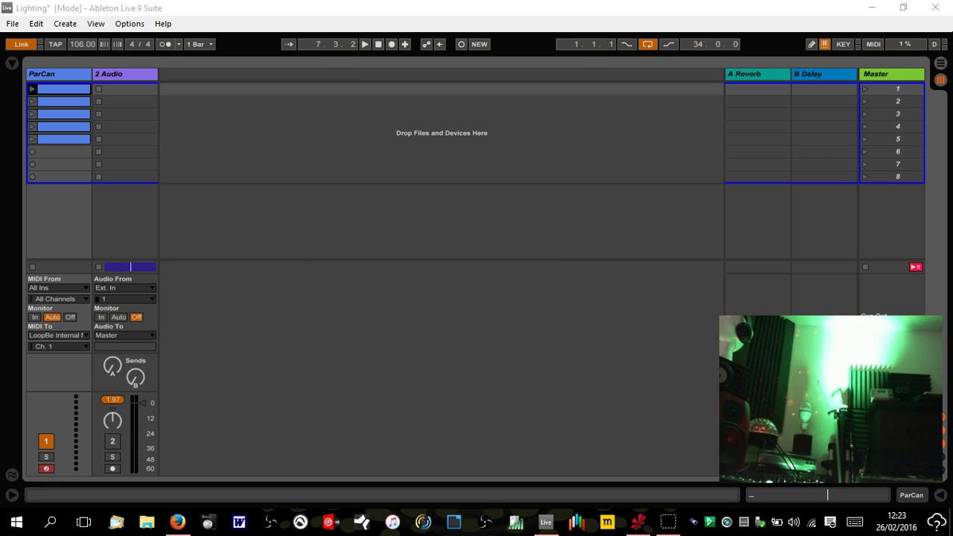
pyautogui.click(32, 89)
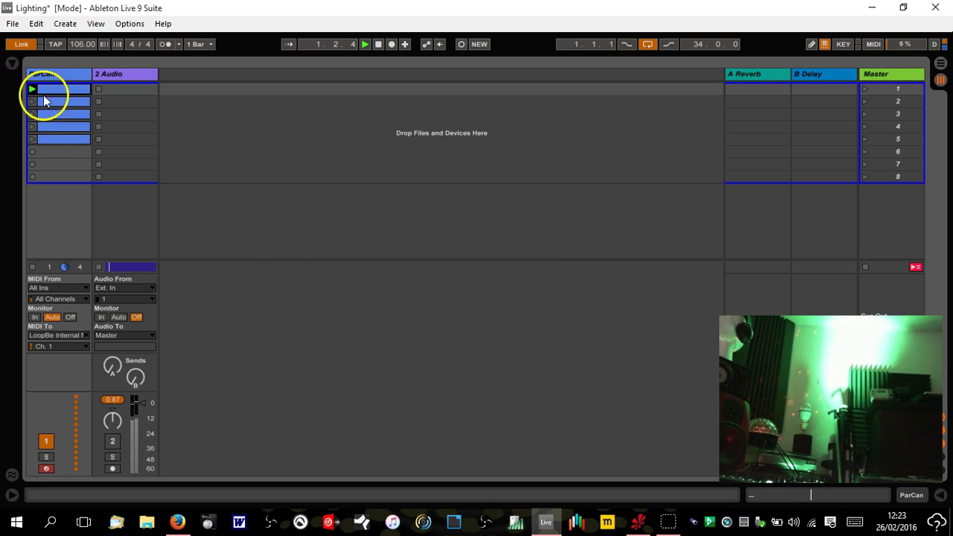
pyautogui.click(31, 266)
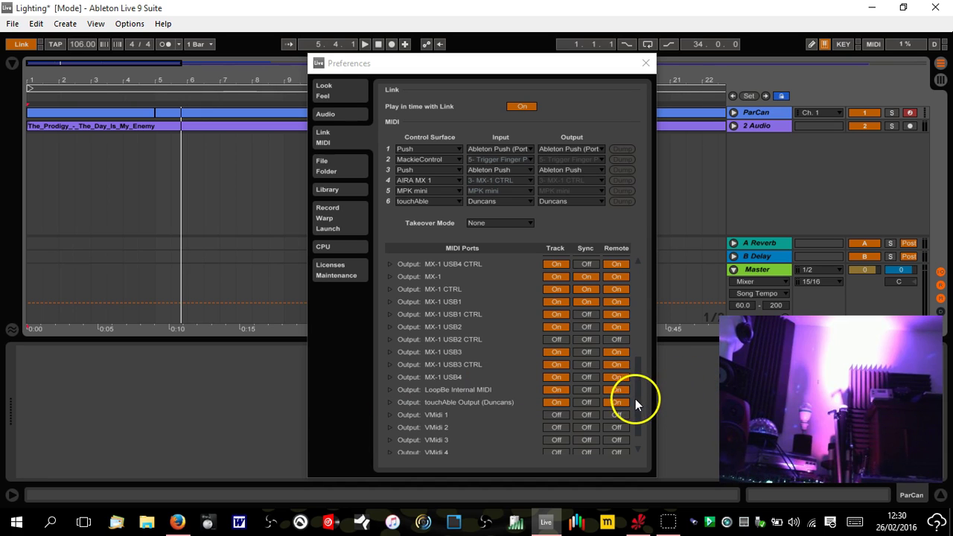
# Examine the Track, Sync and Remote settings of the LoopBe Internal MIDI input and output ports, and close the preferences.
pyautogui.moveTo(642, 399); pyautogui.dragTo(644, 325)
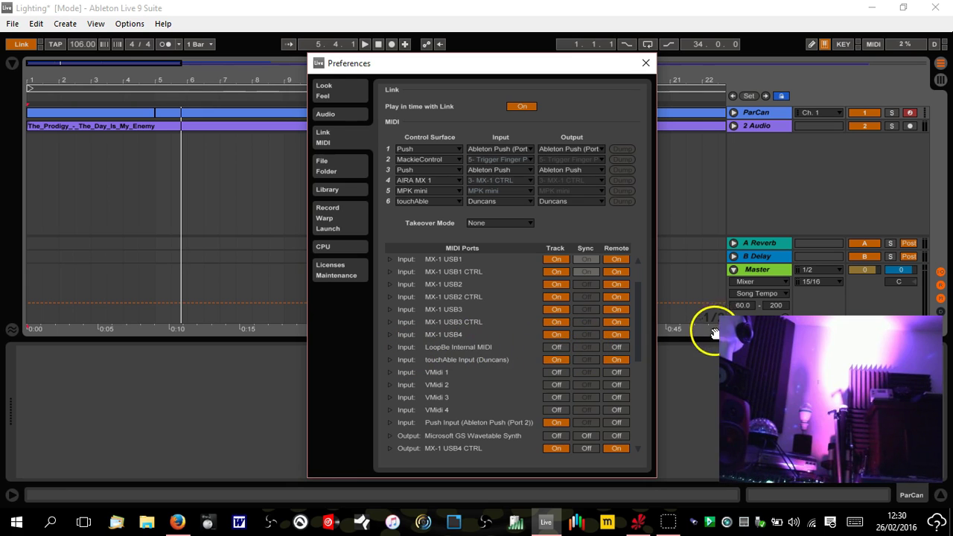
pyautogui.moveTo(638, 350); pyautogui.dragTo(637, 413)
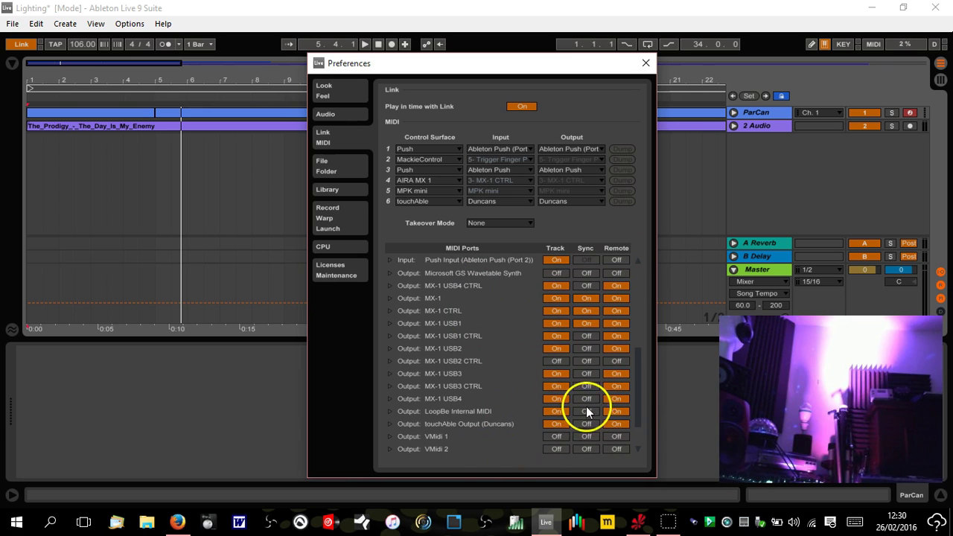
pyautogui.click(645, 64)
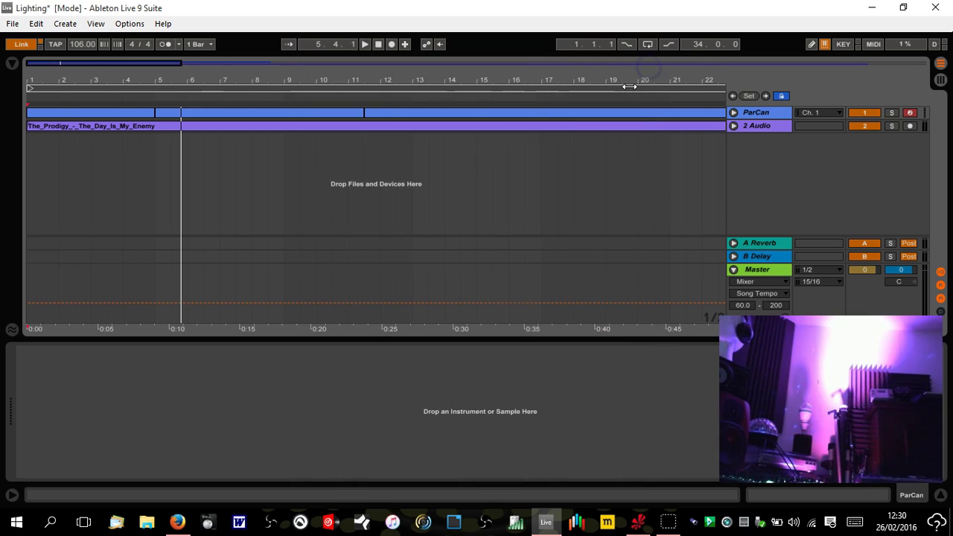
# Reset Live's playback position to the start, and clear the Next color function's MIDI note assignment in FreeStyler X2.
pyautogui.click(378, 44)
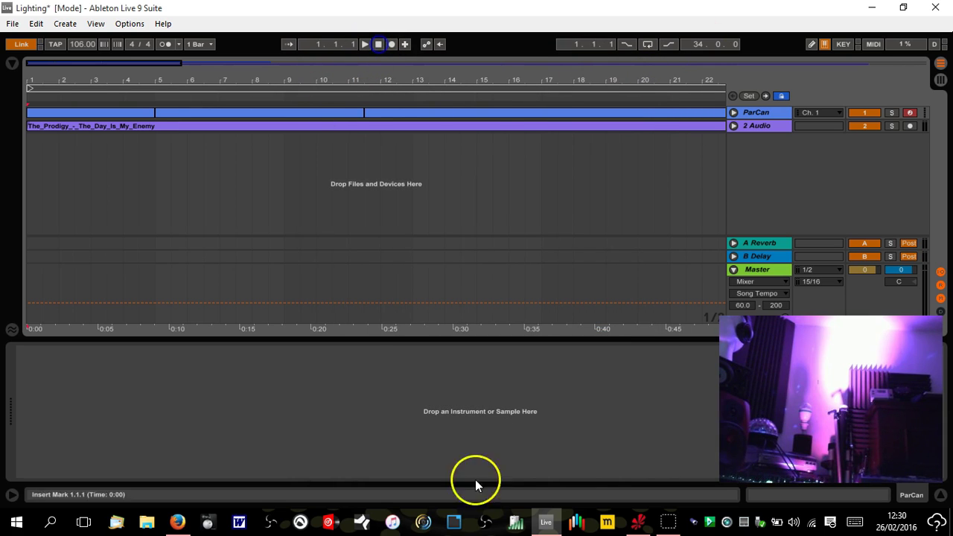
pyautogui.click(638, 523)
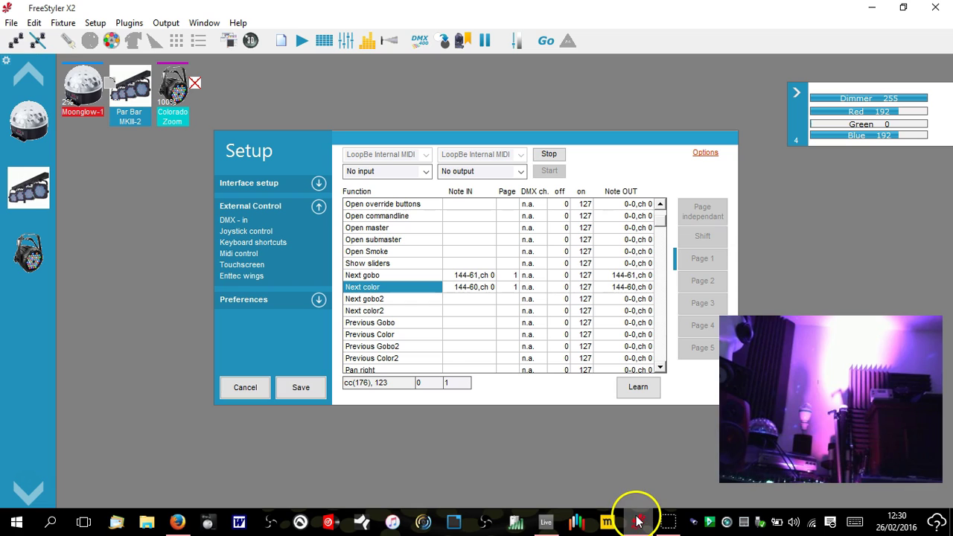
pyautogui.rightClick(377, 292)
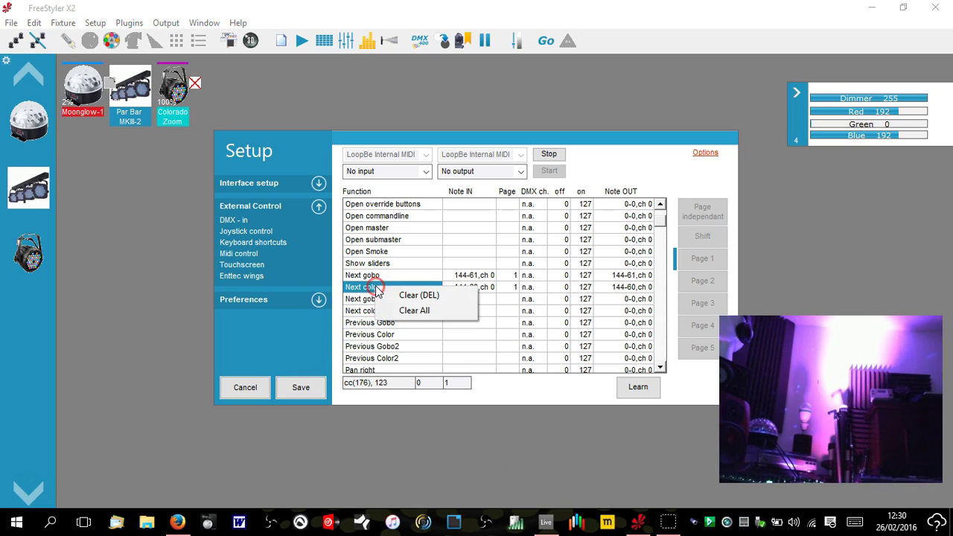
pyautogui.click(417, 296)
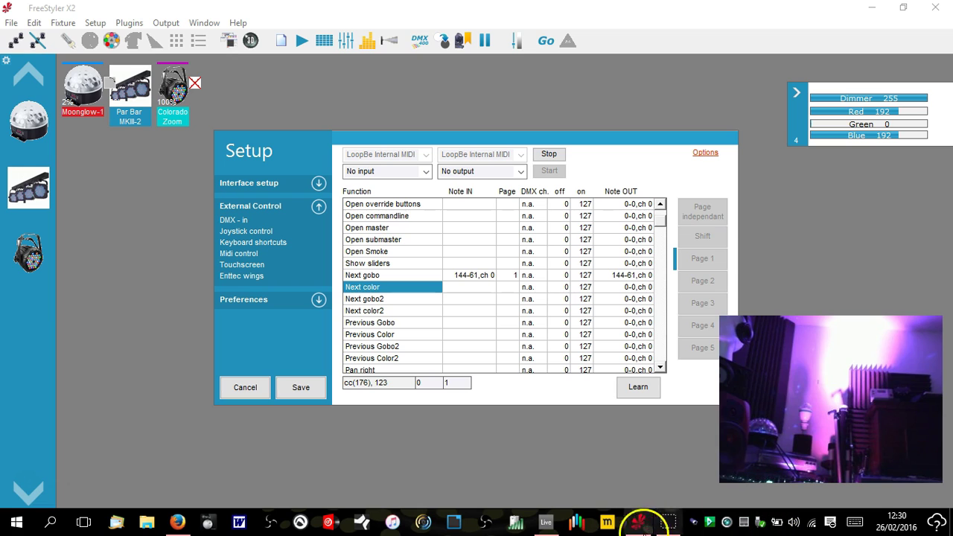
# In Ableton Live's Session View, deactivate the 2 Audio track and launch the first ParCan clip to send its looping C3 note.
pyautogui.click(547, 523)
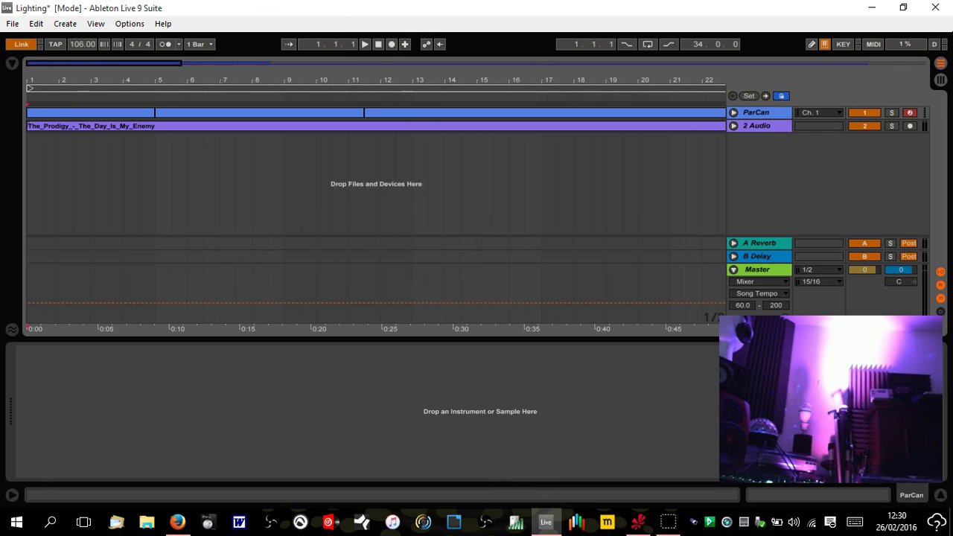
pyautogui.press('Tab')
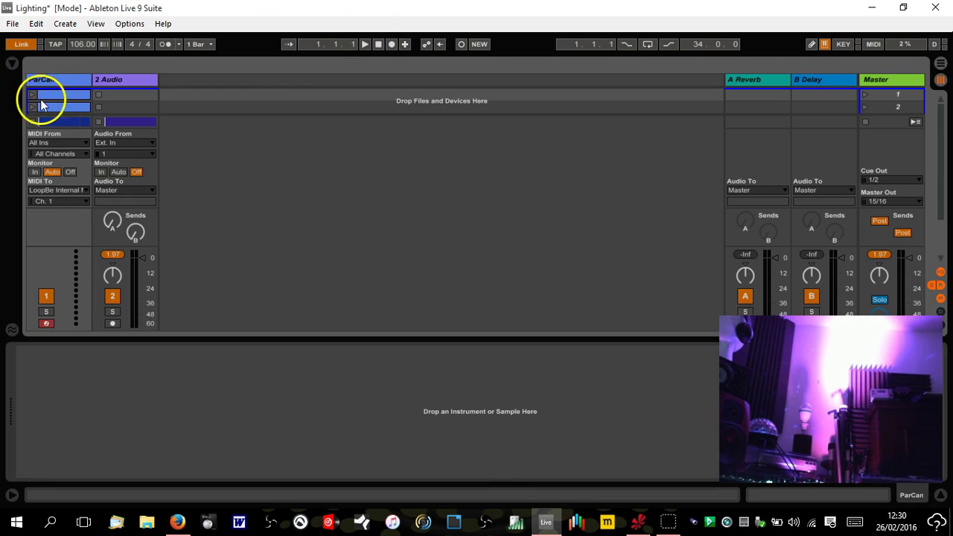
pyautogui.click(113, 296)
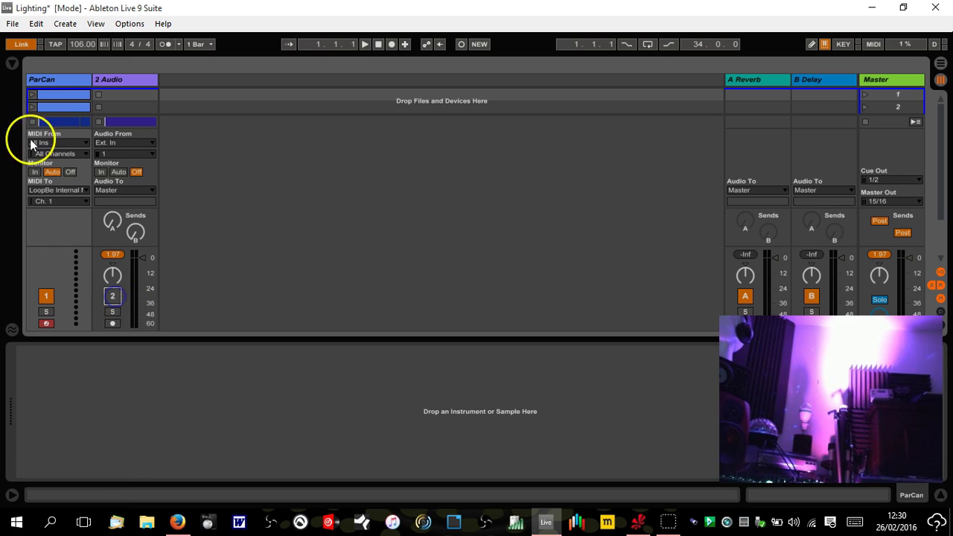
pyautogui.click(50, 95)
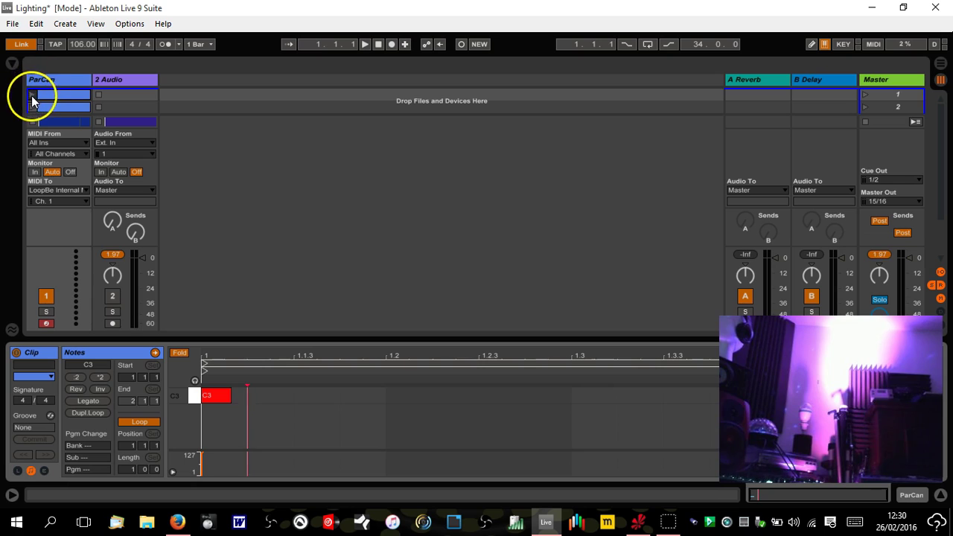
pyautogui.click(32, 95)
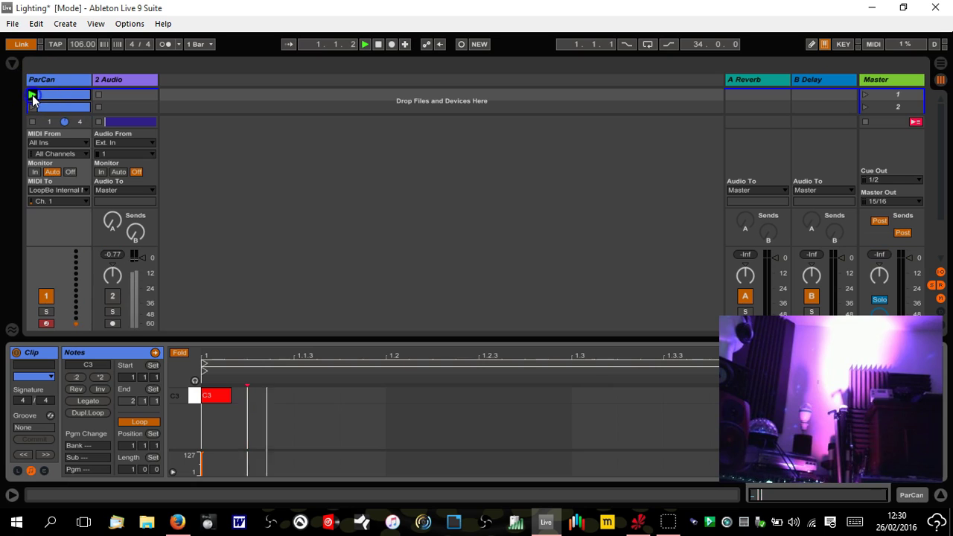
# Switch to FreeStyler X2, learn the incoming note 144-60 for the Next color function on page 1 and end learn mode.
pyautogui.click(638, 522)
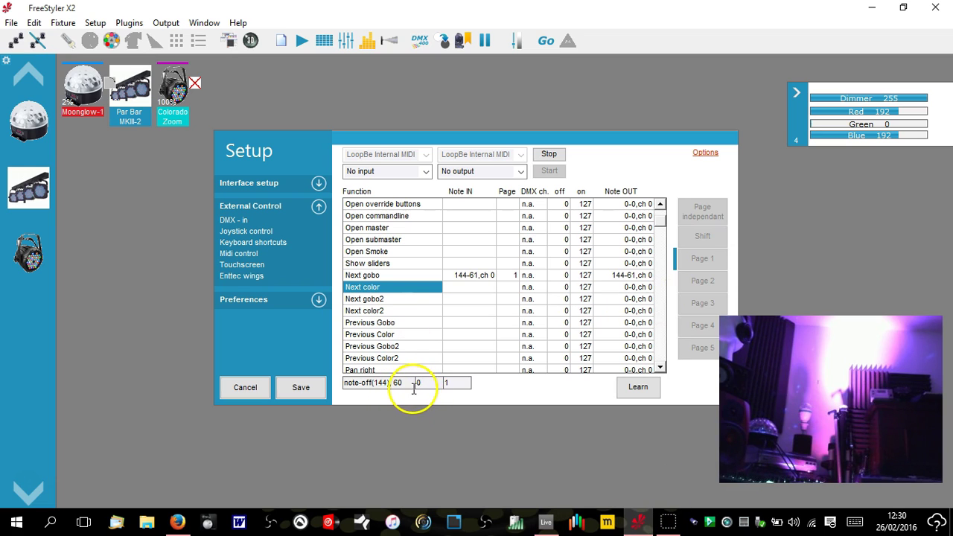
pyautogui.click(639, 388)
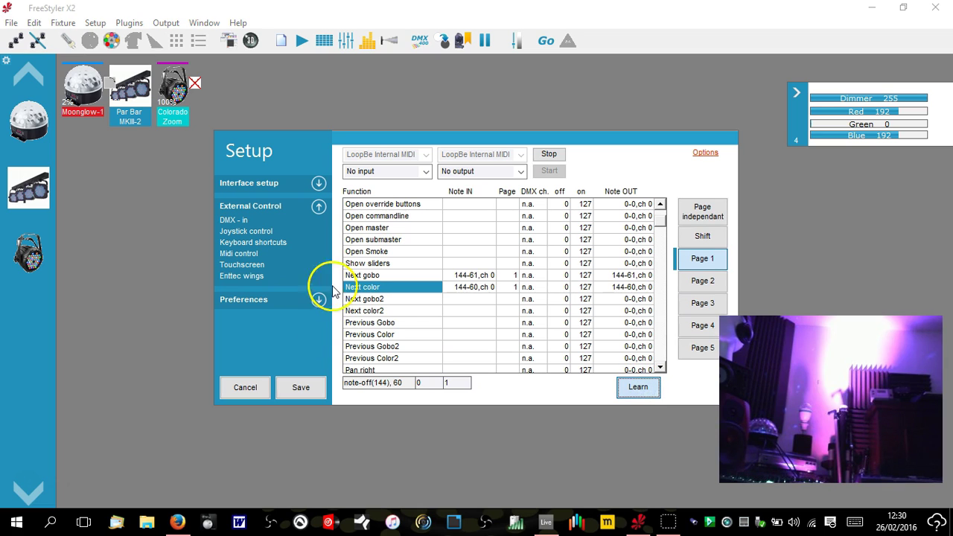
pyautogui.click(638, 387)
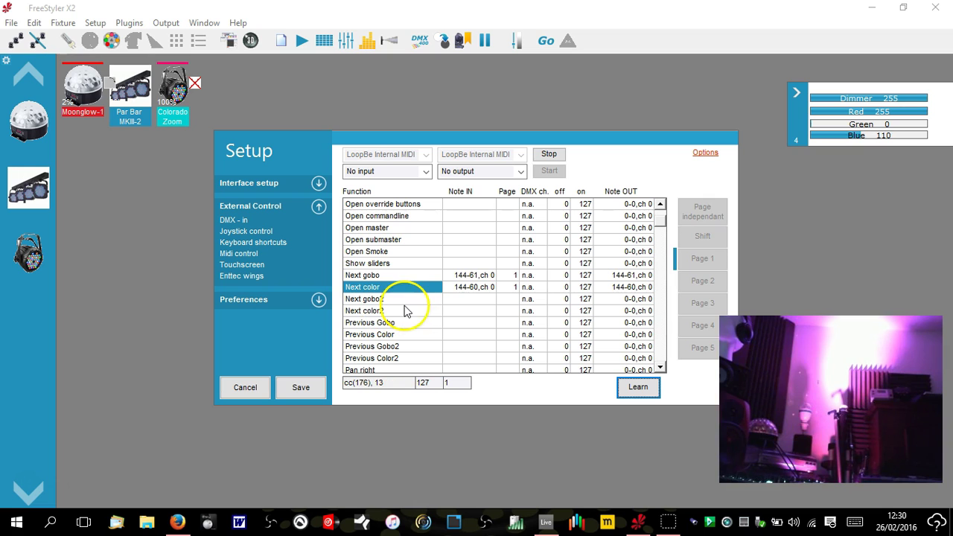
# Switch to Ableton Live and relaunch the first ParCan clip to test the Next color trigger on the lights.
pyautogui.click(544, 521)
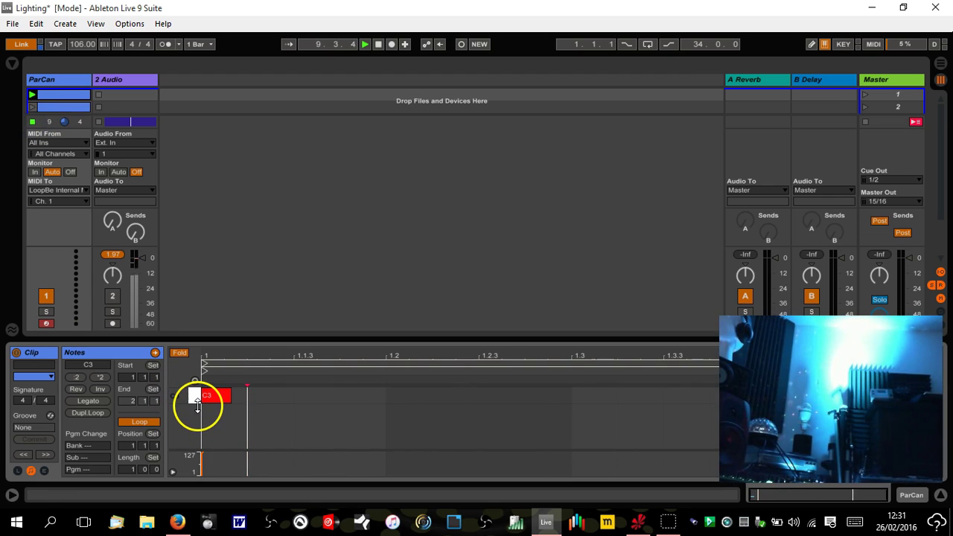
pyautogui.click(31, 95)
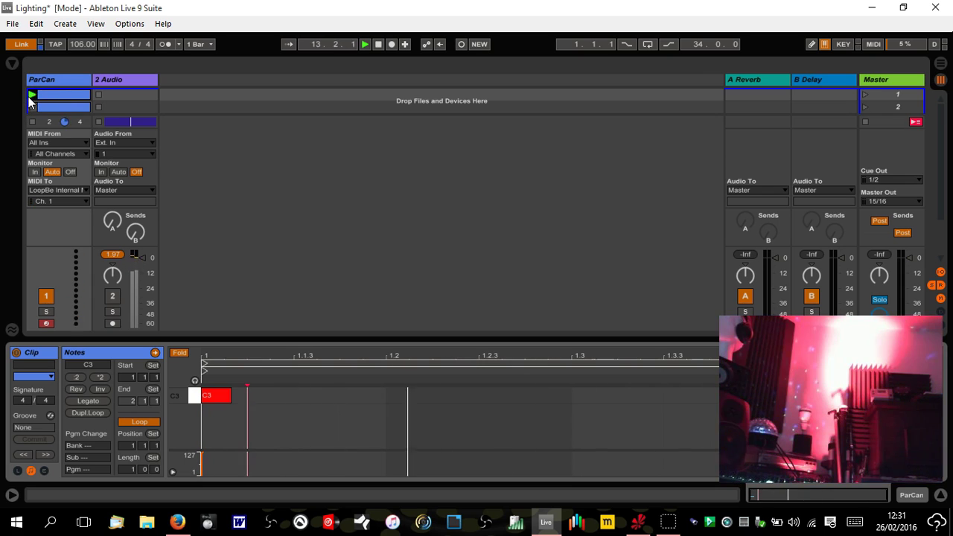
pyautogui.click(32, 95)
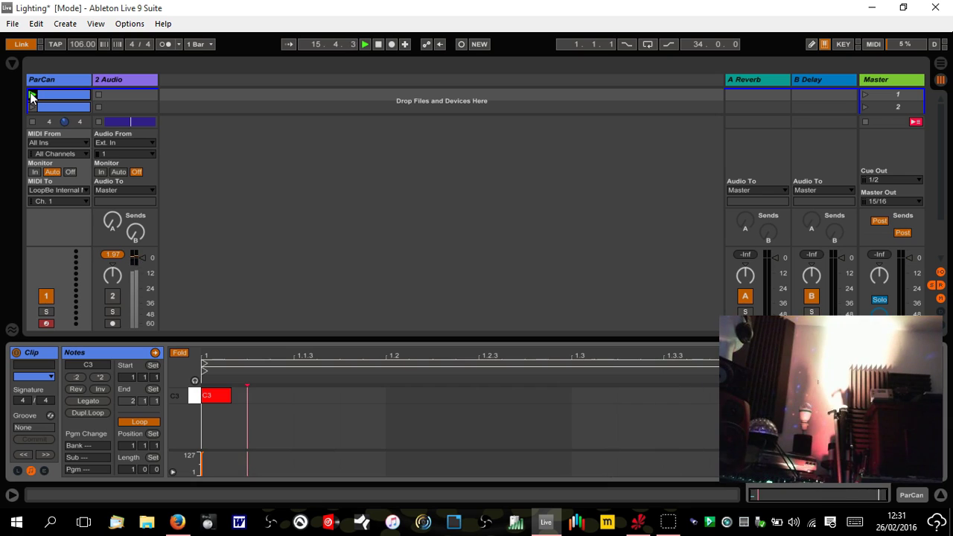
# Relaunch the first ParCan clip and switch to FreeStyler X2 to examine how the Colorado Zoom's Red, Green and Blue channel values follow the notes.
pyautogui.click(32, 94)
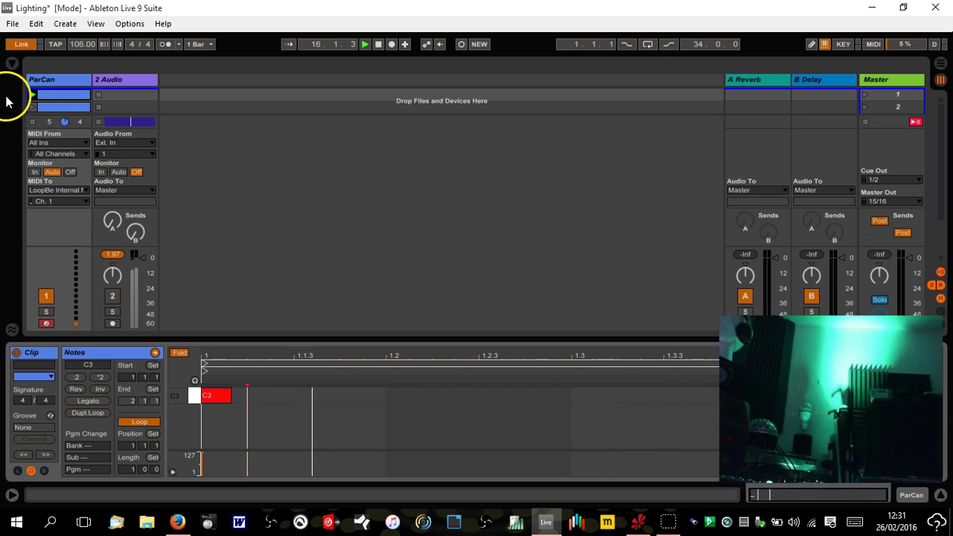
pyautogui.click(639, 519)
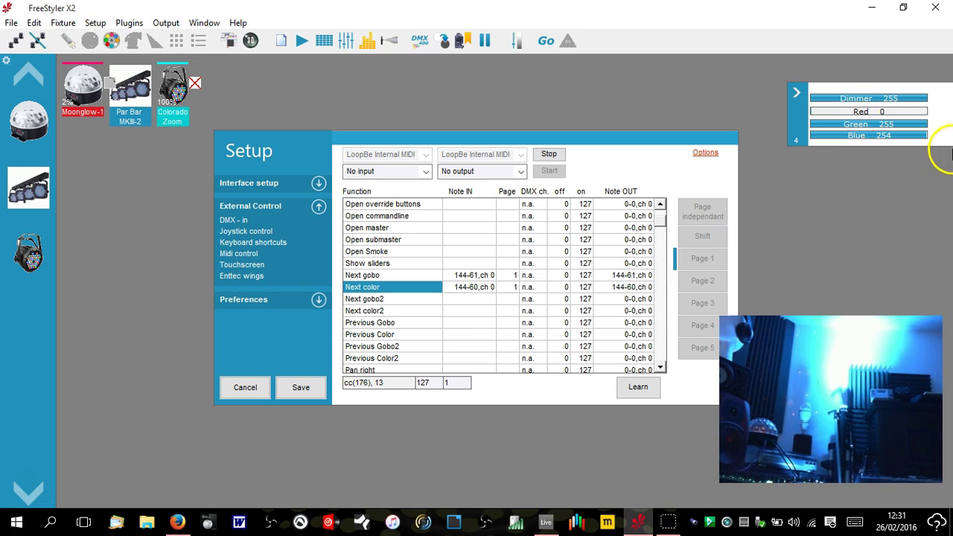
pyautogui.click(886, 124)
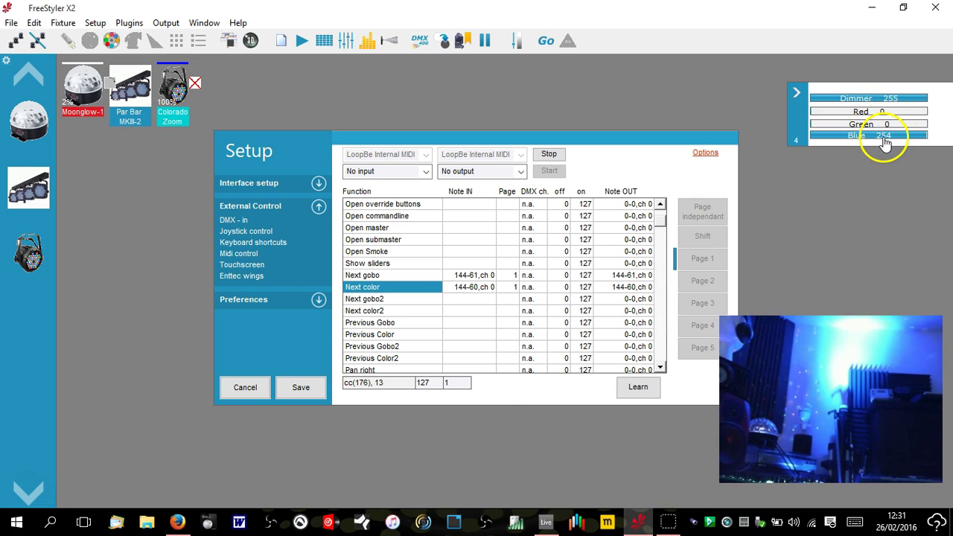
pyautogui.click(893, 111)
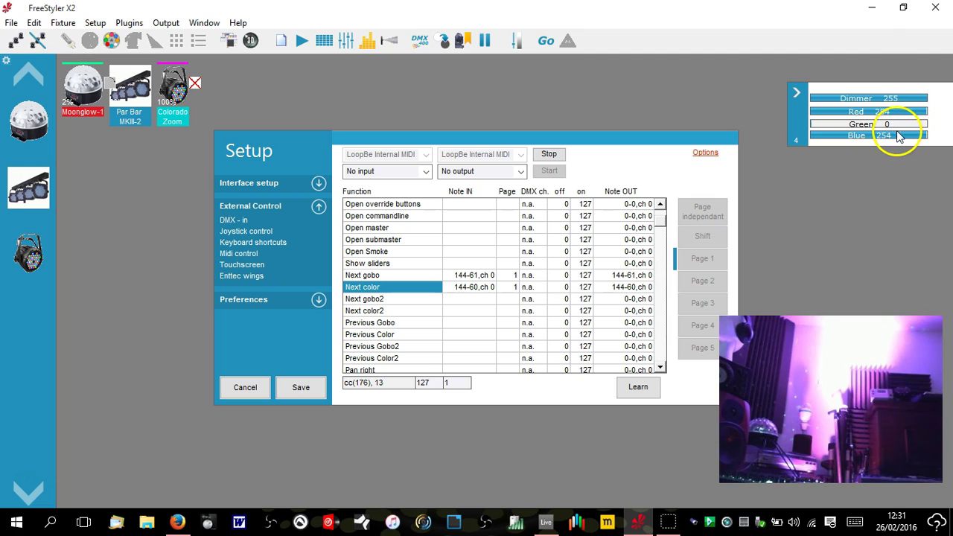
pyautogui.click(899, 138)
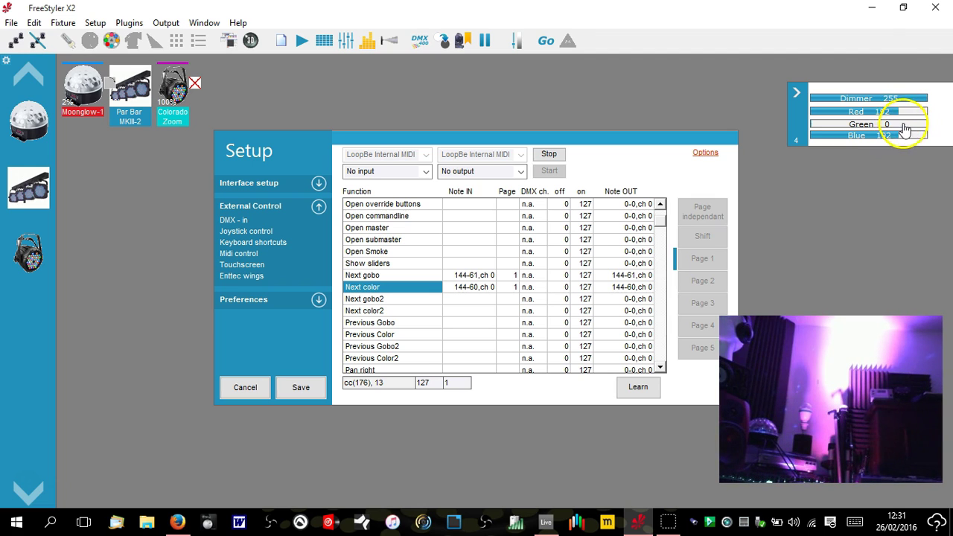
pyautogui.click(901, 111)
pyautogui.click(907, 112)
pyautogui.click(886, 135)
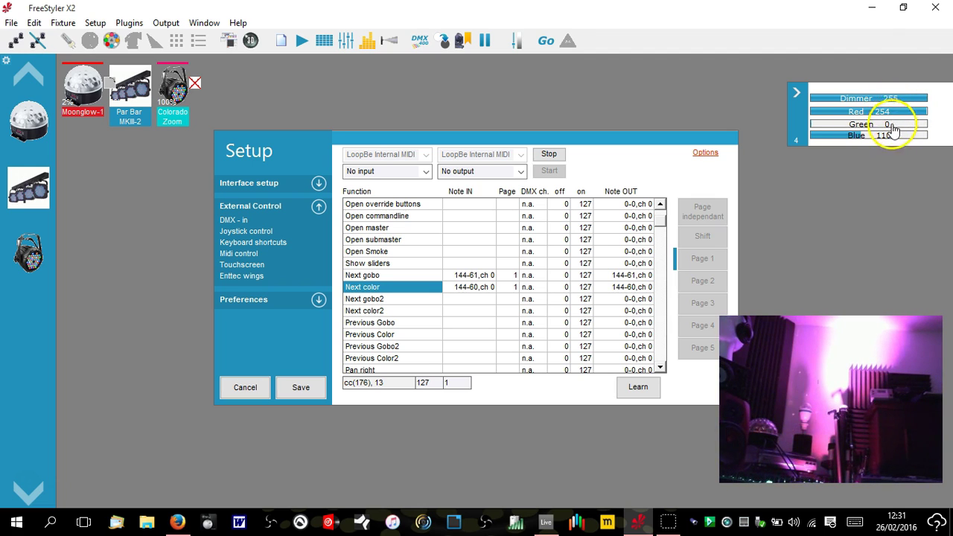
pyautogui.click(885, 135)
pyautogui.click(882, 124)
pyautogui.click(882, 135)
pyautogui.click(868, 111)
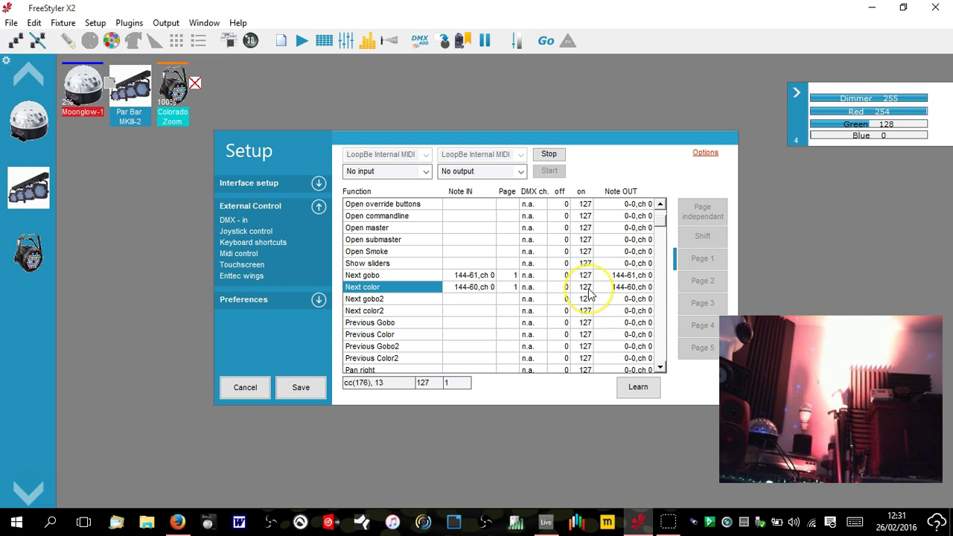
# Switch to Ableton Live, try adjusting the velocity of the looping C3 note, and return to FreeStyler X2.
pyautogui.click(548, 524)
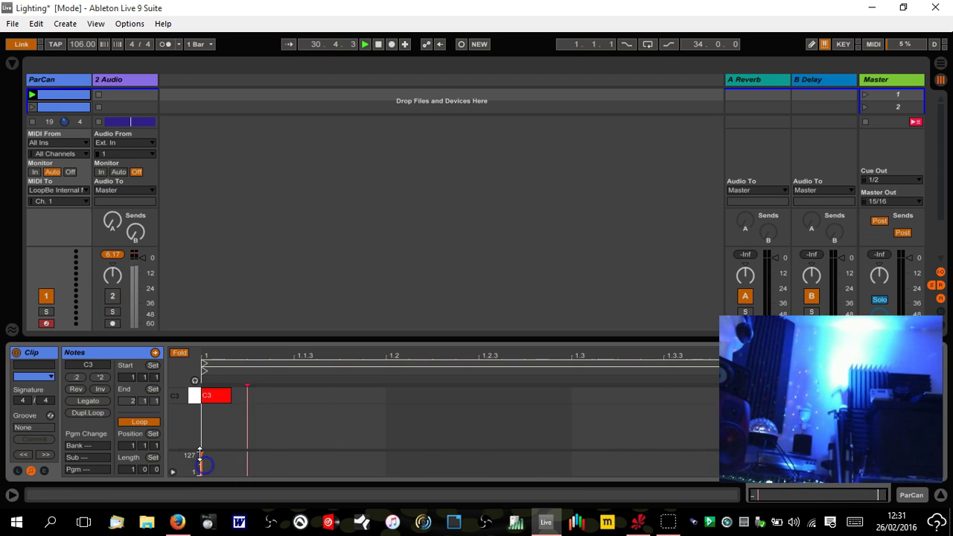
pyautogui.moveTo(201, 454)
pyautogui.mouseDown()
pyautogui.moveTo(201, 469)
pyautogui.moveTo(203, 454)
pyautogui.mouseUp()
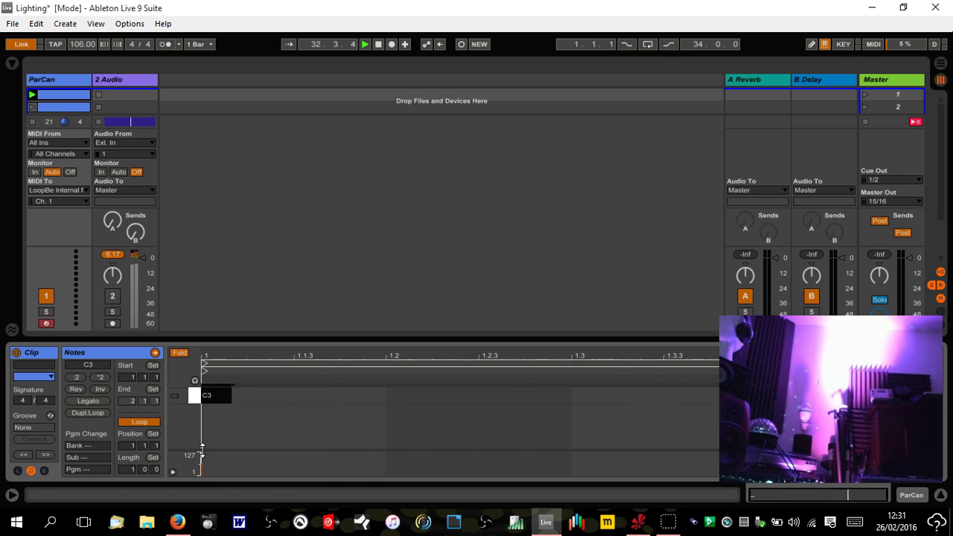
pyautogui.moveTo(198, 448); pyautogui.dragTo(206, 465)
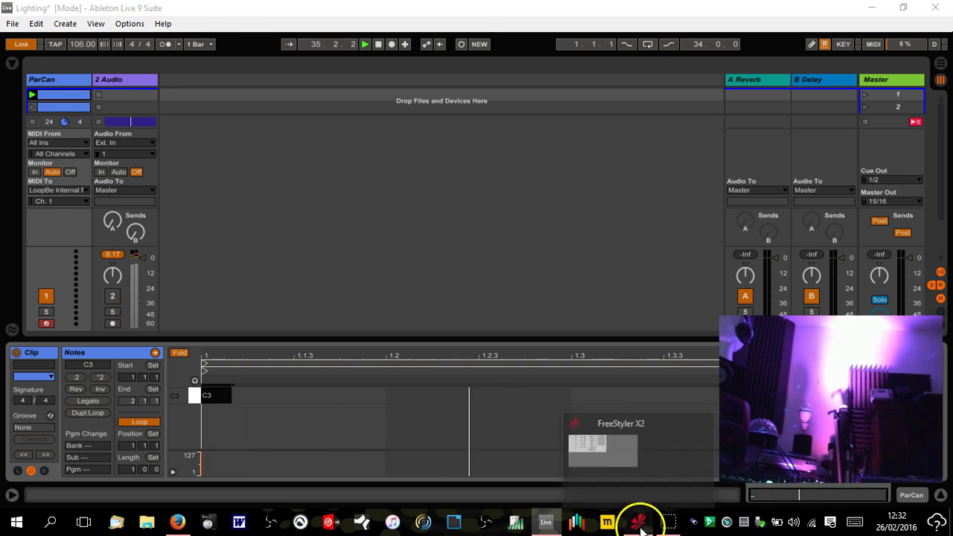
pyautogui.click(645, 524)
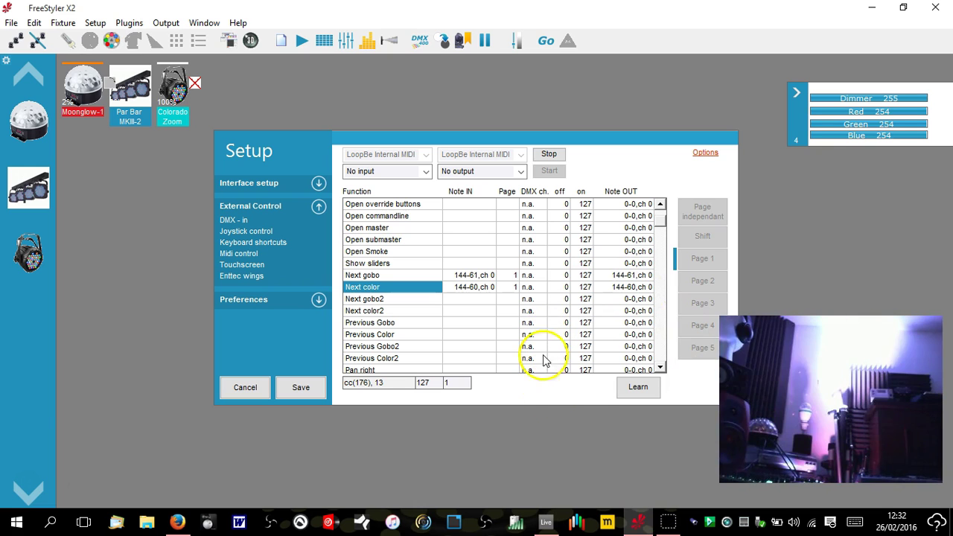
# Switch to Ableton Live's Arrangement View, unfold the ParCan track and return it to playing its arrangement clips.
pyautogui.click(545, 521)
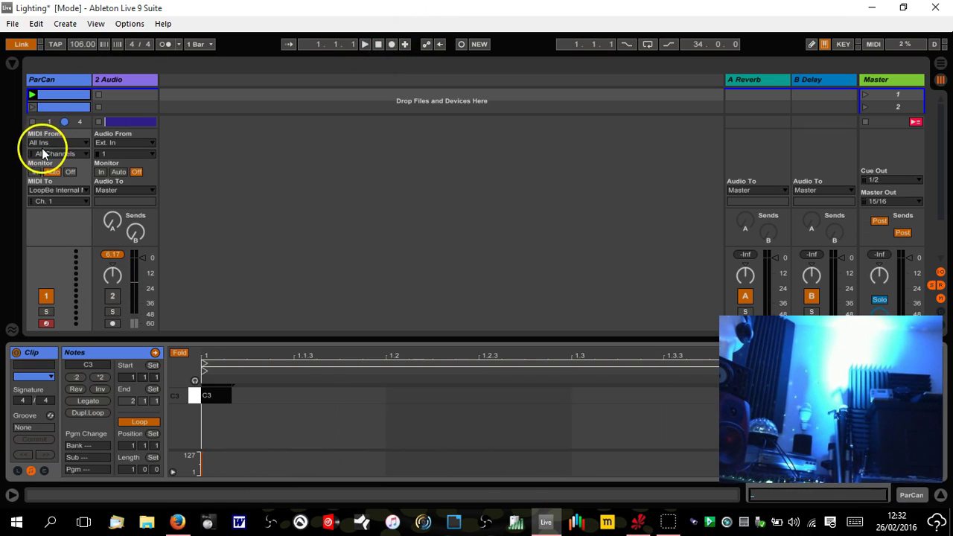
pyautogui.press('Tab')
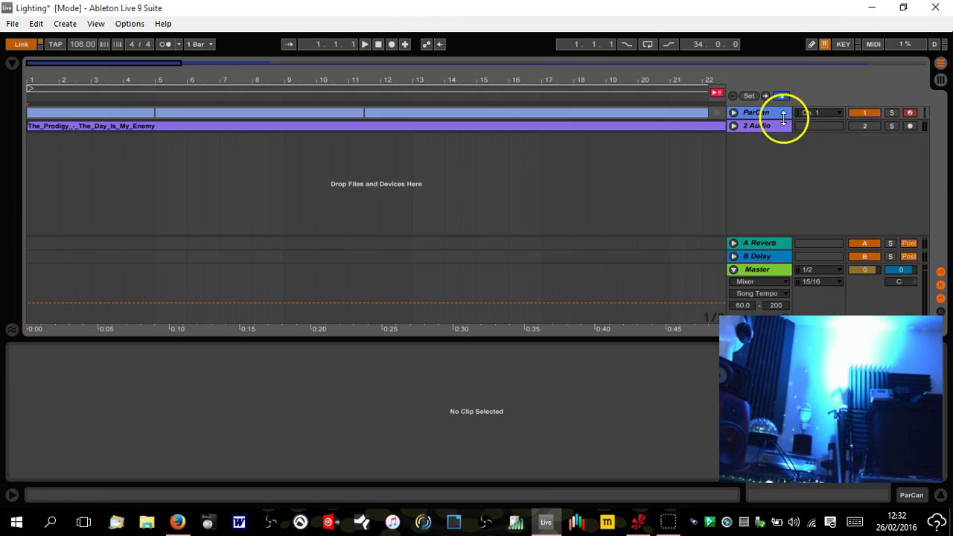
pyautogui.click(733, 113)
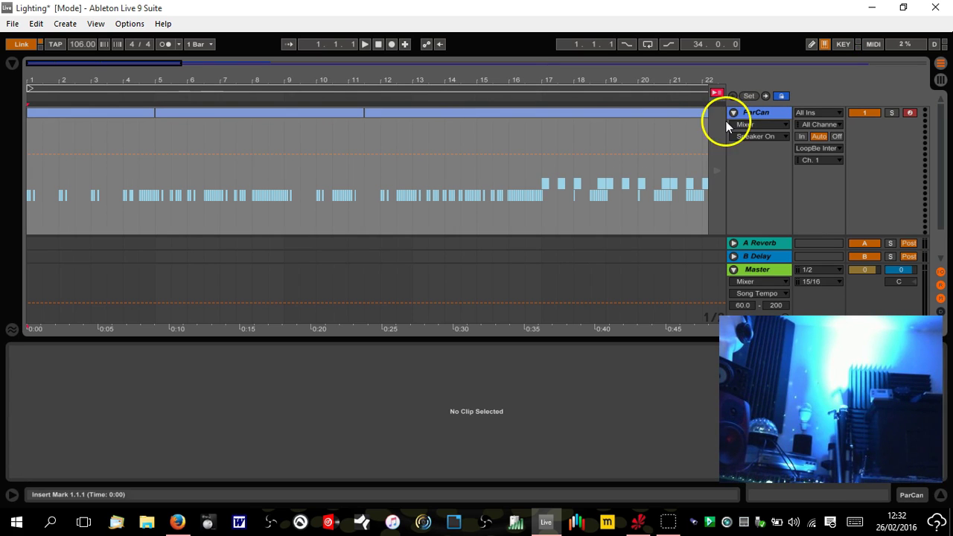
pyautogui.click(716, 93)
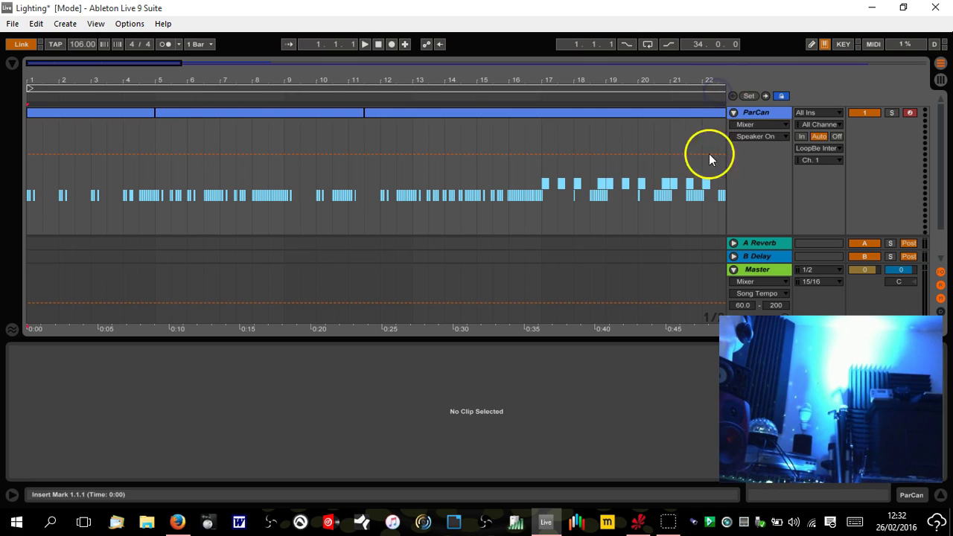
# Consolidate the first two ParCan arrangement clips, spanning bar 1 to 11.3.1, into a single clip.
pyautogui.moveTo(45, 77); pyautogui.dragTo(40, 74)
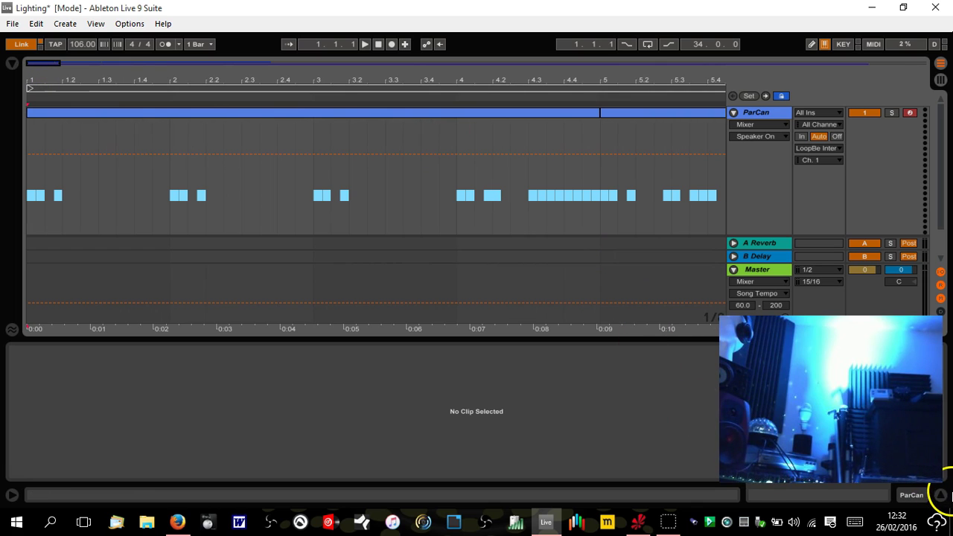
pyautogui.click(942, 496)
pyautogui.moveTo(366, 81); pyautogui.dragTo(367, 75)
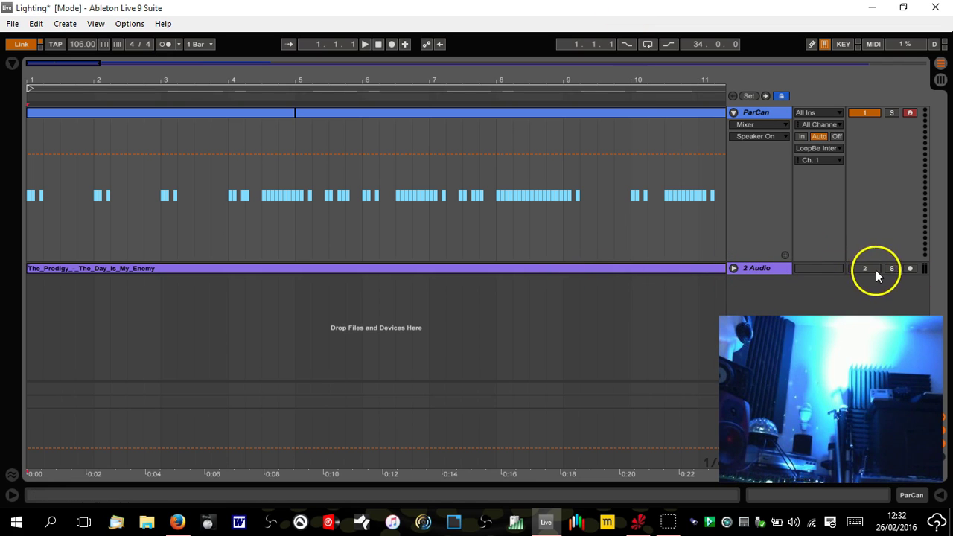
pyautogui.doubleClick(172, 112)
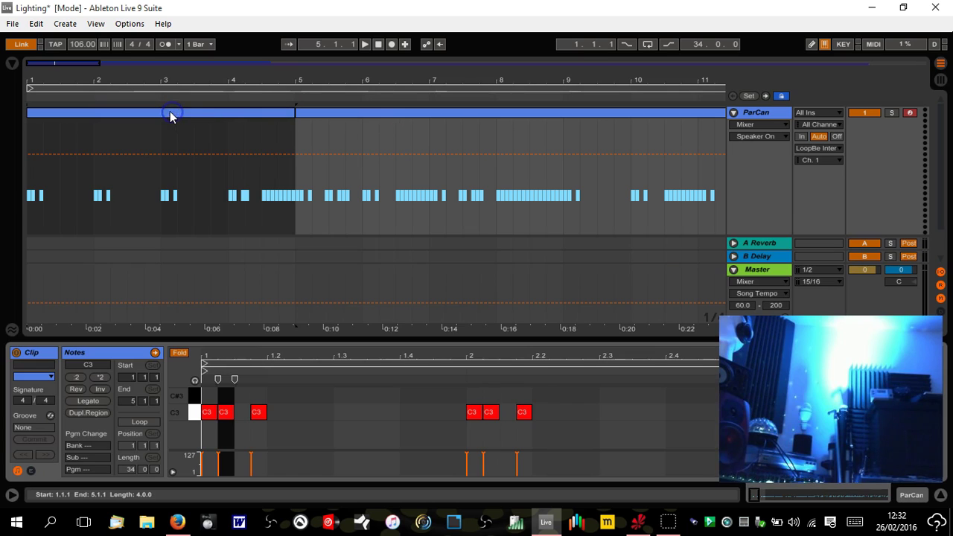
pyautogui.keyDown('shift'); pyautogui.click(370, 111); pyautogui.keyUp('shift')
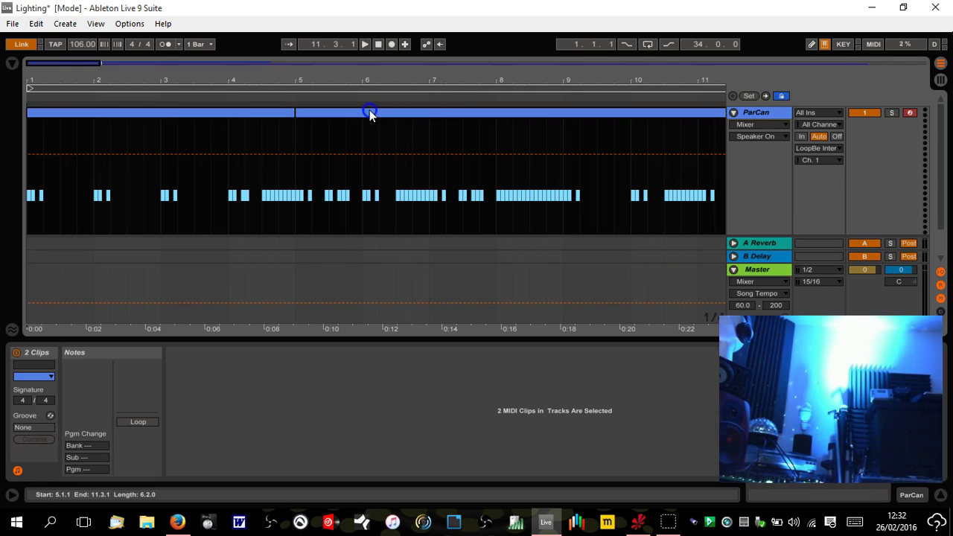
pyautogui.hotkey('ctrl', 'j')
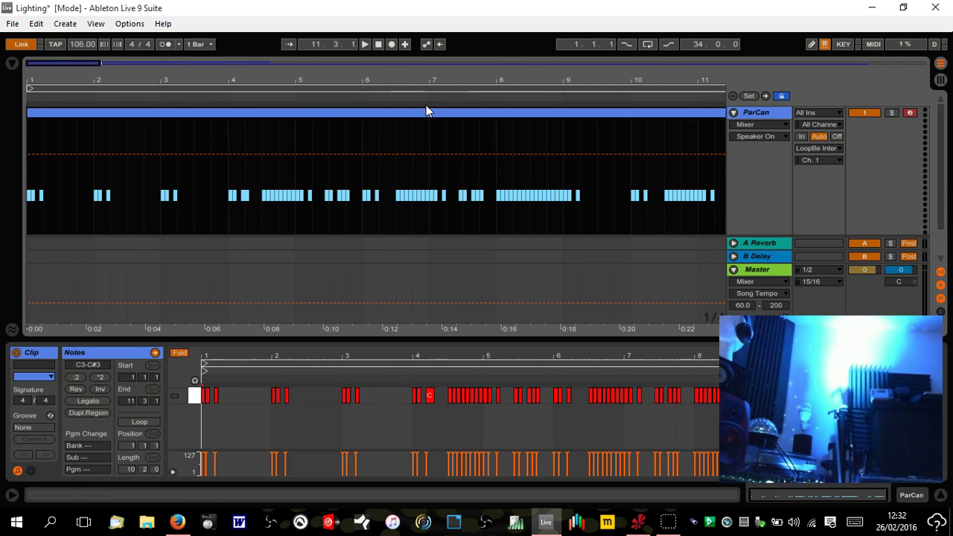
pyautogui.click(393, 113)
# Reset playback to the start, turn on Follow, and play the arrangement to test the lights up to about bar 11.
pyautogui.click(378, 45)
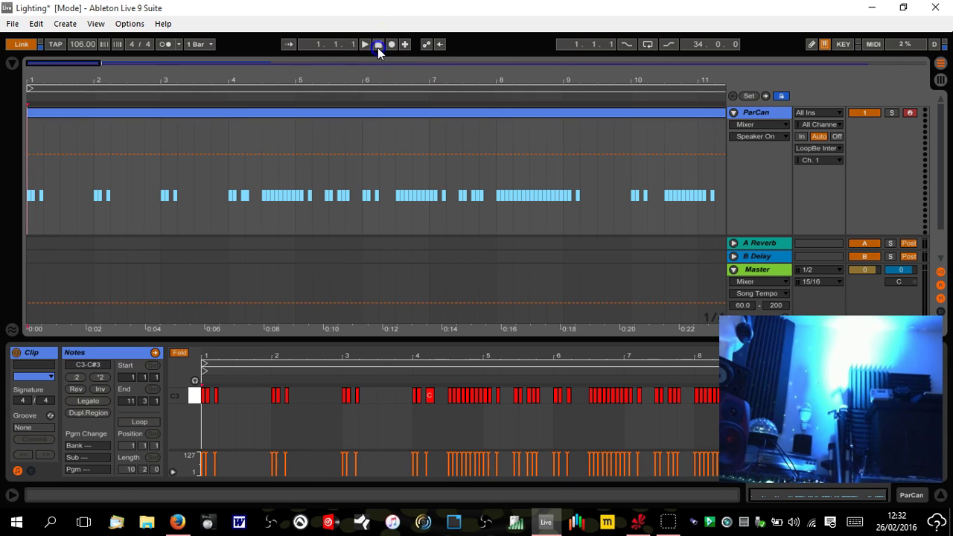
pyautogui.click(289, 43)
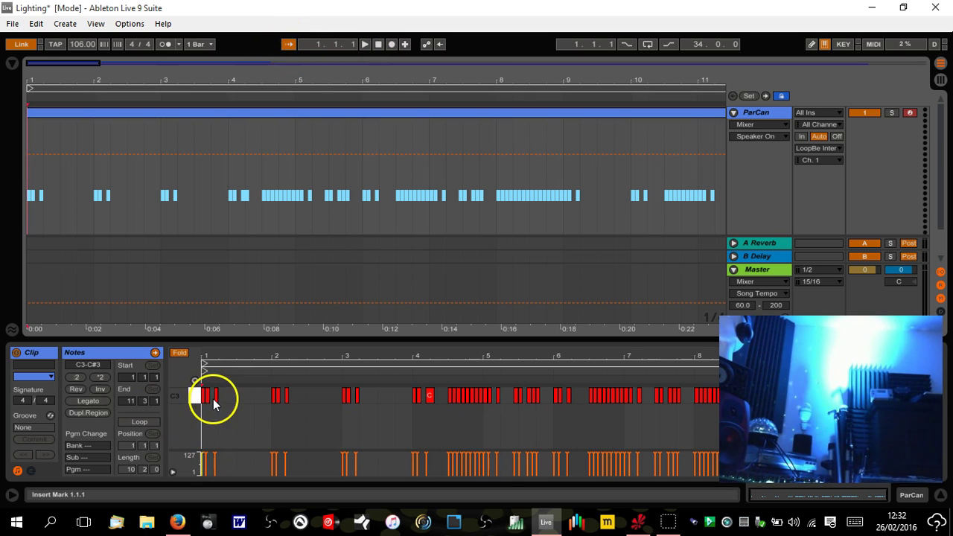
pyautogui.click(365, 45)
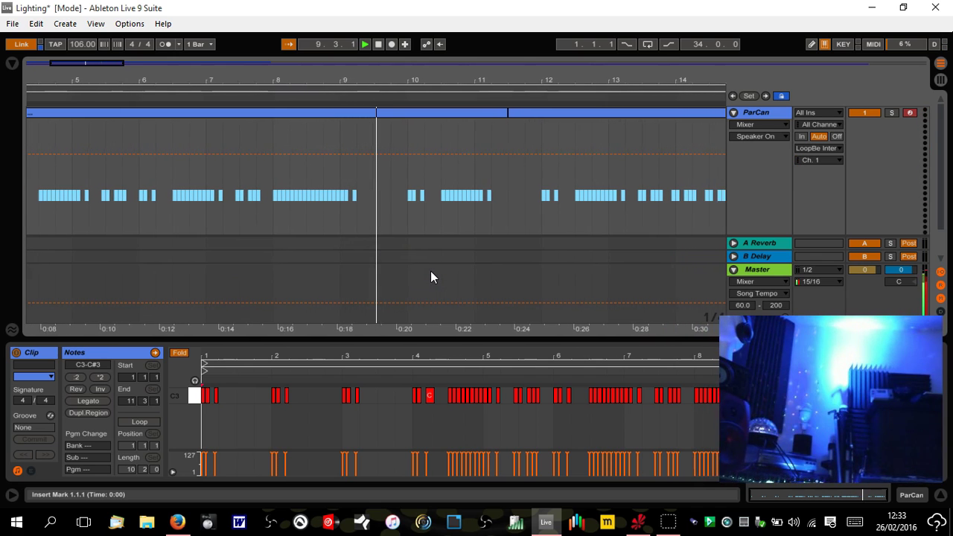
pyautogui.click(378, 45)
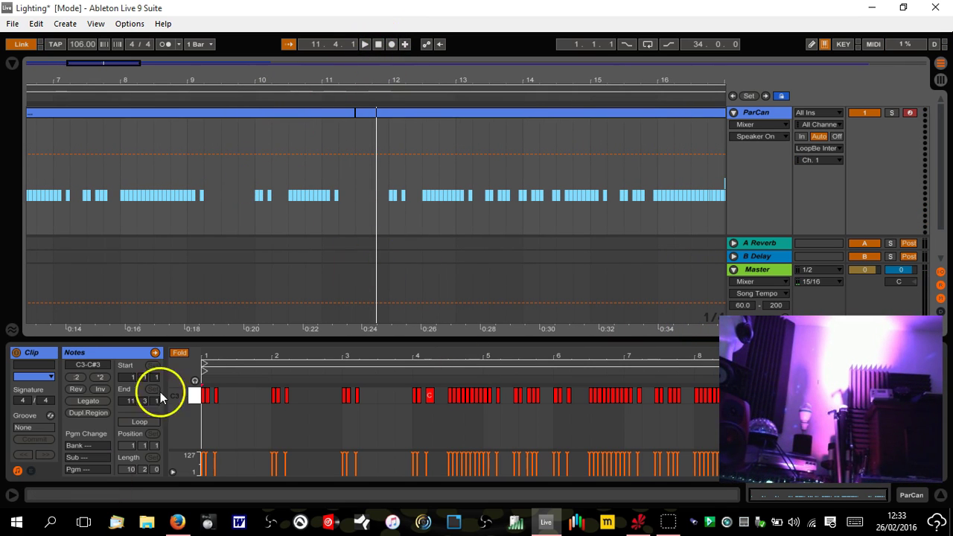
# Switch to FreeStyler X2, open the Moonglow-1 fixture's lamp to 100%, and select the Colorado Zoom together with it.
pyautogui.click(639, 524)
pyautogui.click(76, 90)
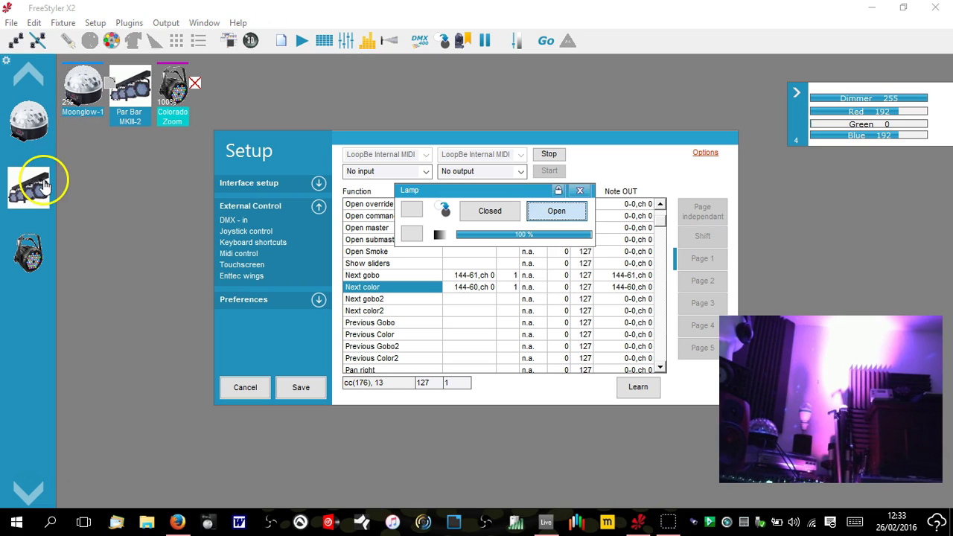
pyautogui.click(28, 115)
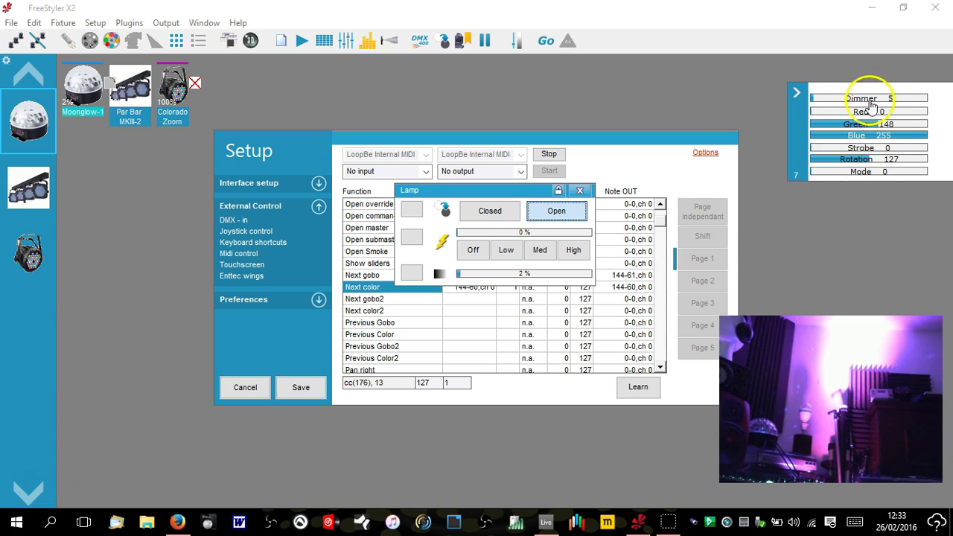
pyautogui.click(559, 211)
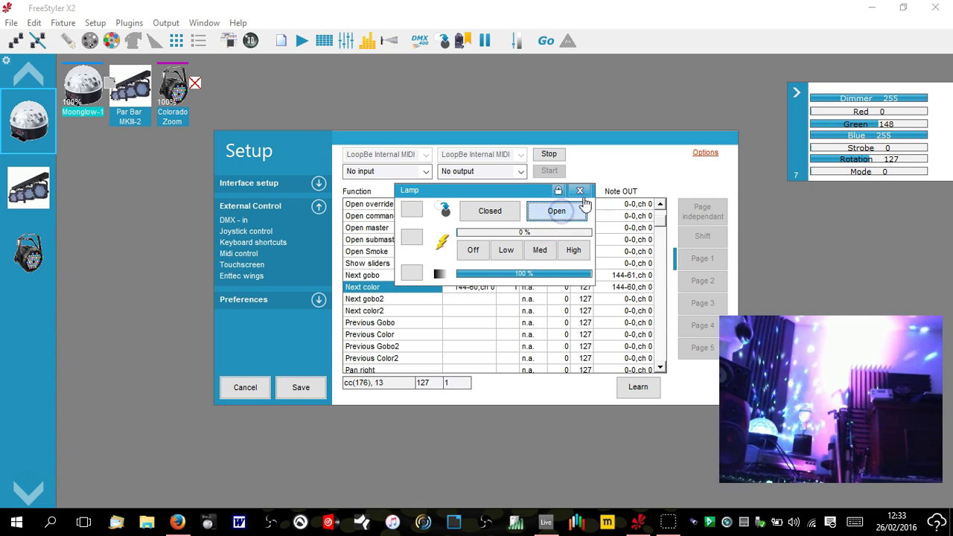
pyautogui.click(580, 191)
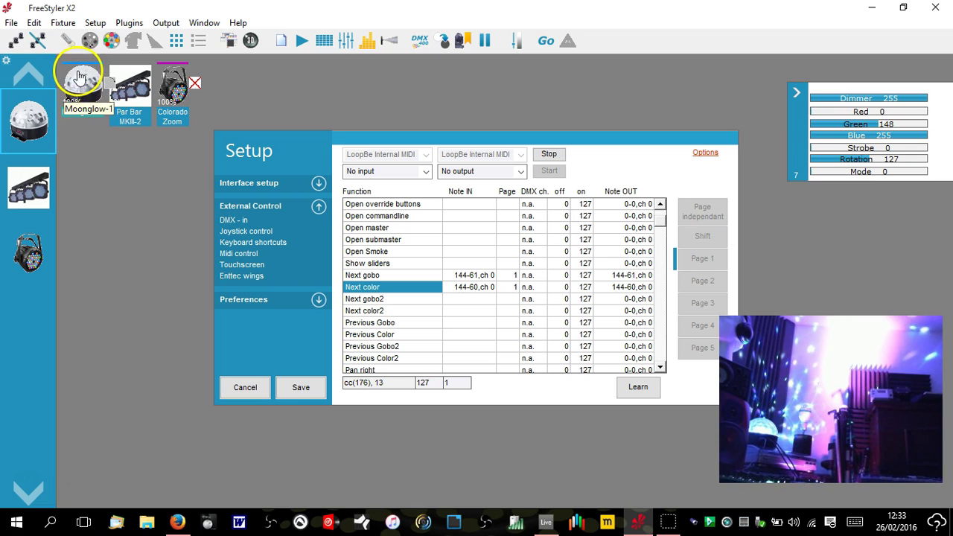
pyautogui.click(165, 97)
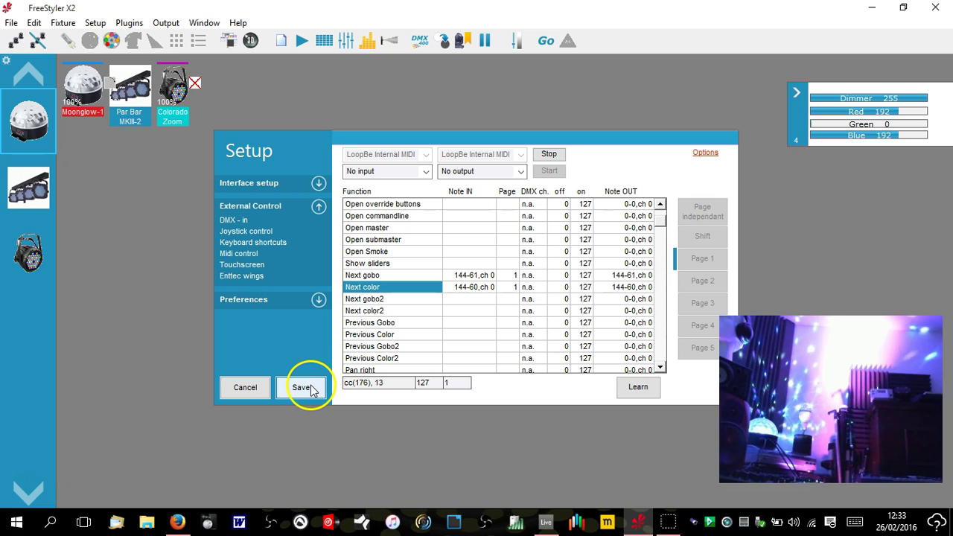
# Switch to Ableton Live and play the arrangement from around bar 17 to test both lights, stopping shortly after bar 18.
pyautogui.click(547, 521)
pyautogui.moveTo(396, 70); pyautogui.dragTo(410, 72)
pyautogui.moveTo(477, 75); pyautogui.dragTo(471, 70)
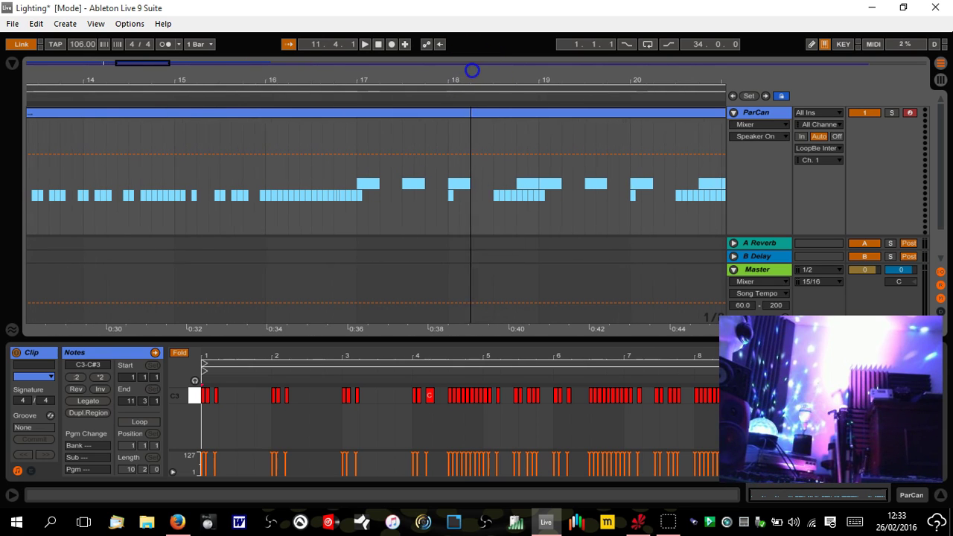
pyautogui.click(343, 100)
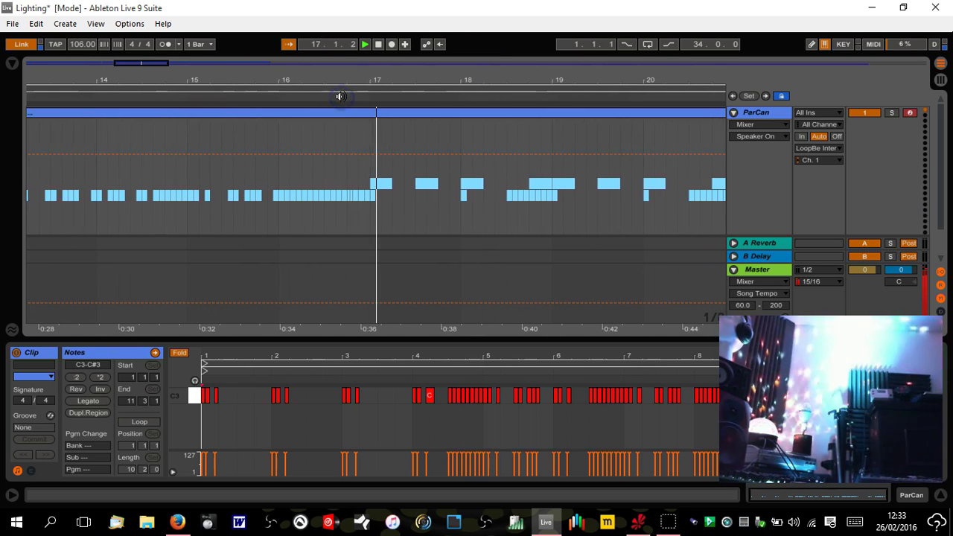
pyautogui.click(377, 45)
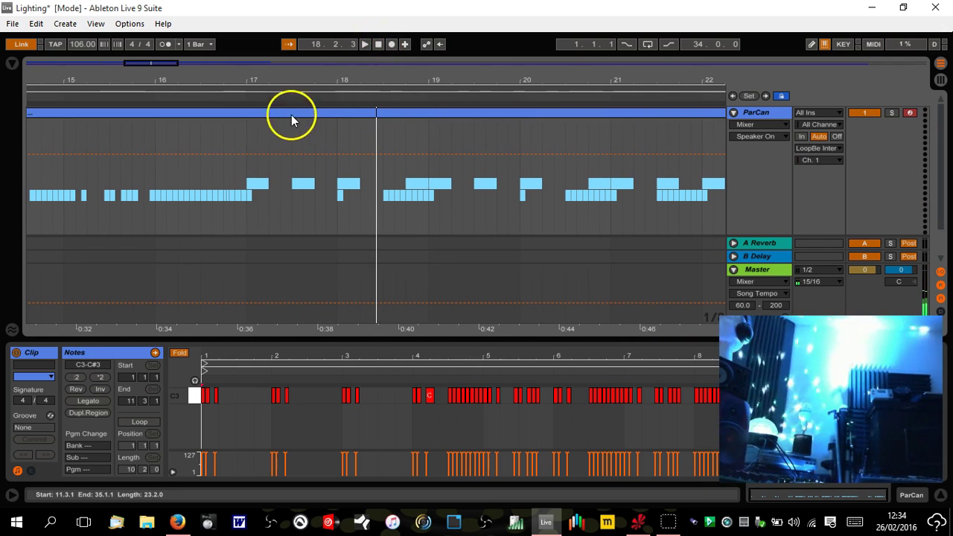
# Open the ParCan clip that starts at 11.3.1 and examine its C3 and C#3 notes around bars 9 to 22.
pyautogui.click(584, 355)
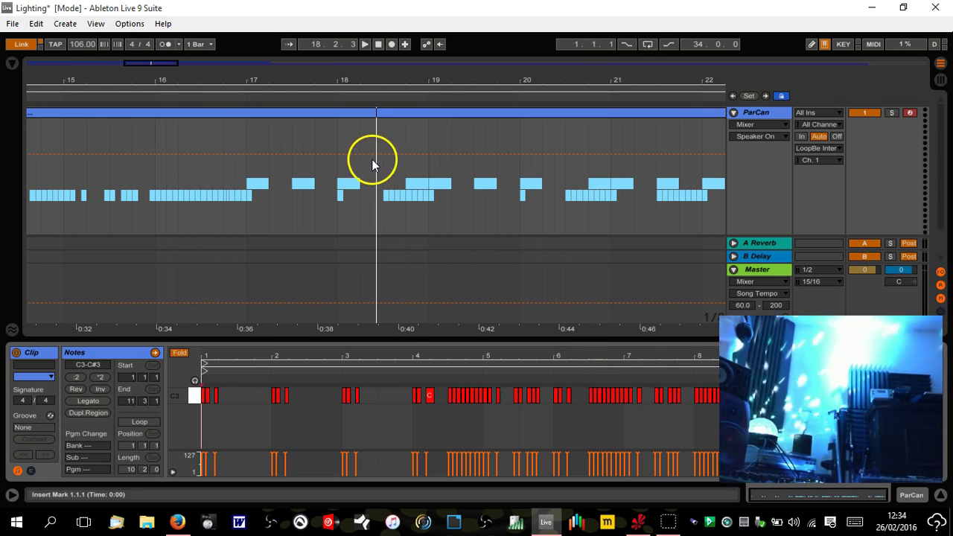
pyautogui.doubleClick(252, 116)
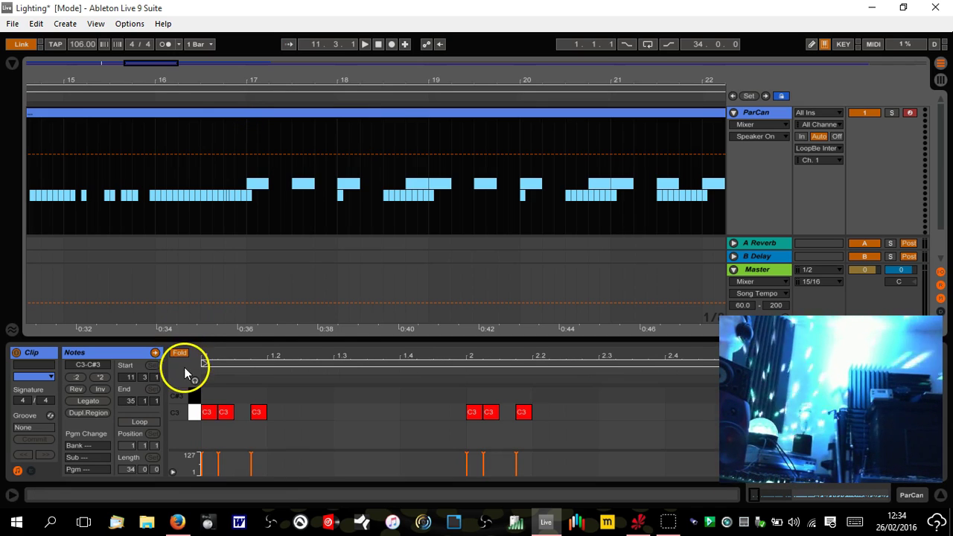
pyautogui.moveTo(479, 355); pyautogui.dragTo(529, 363)
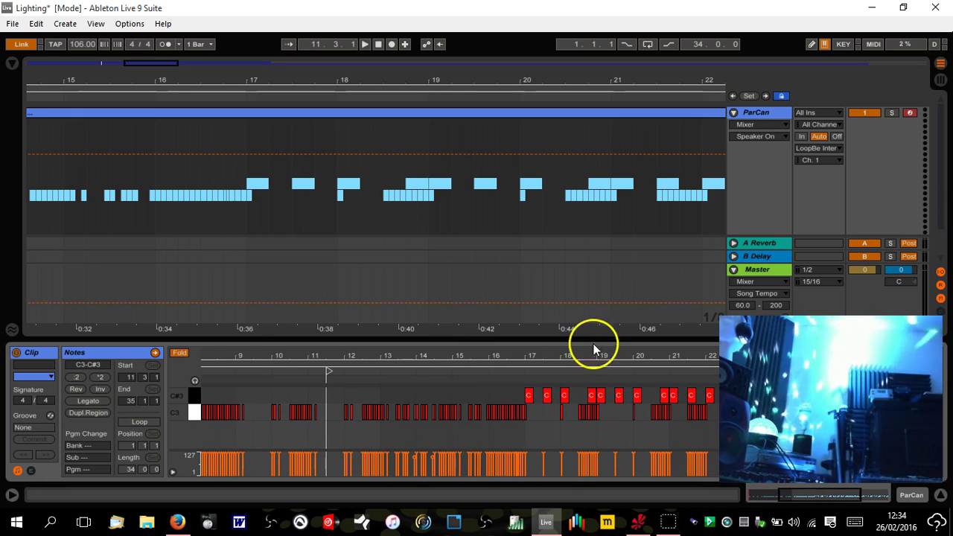
# Examine the clip's C3 and C#3 notes around bars 15 to 19, and check the Next gobo and Next color mappings in FreeStyler X2.
pyautogui.moveTo(586, 356); pyautogui.dragTo(560, 352)
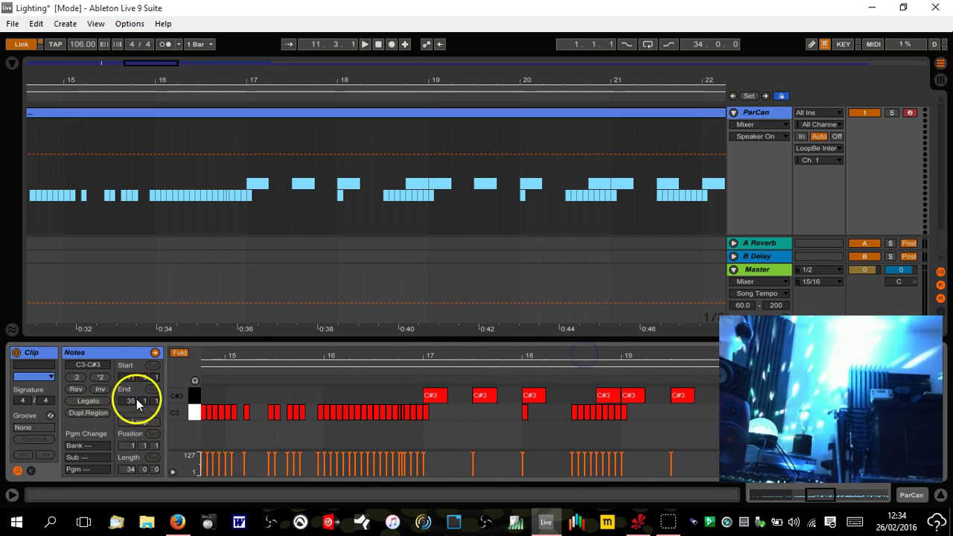
pyautogui.click(452, 399)
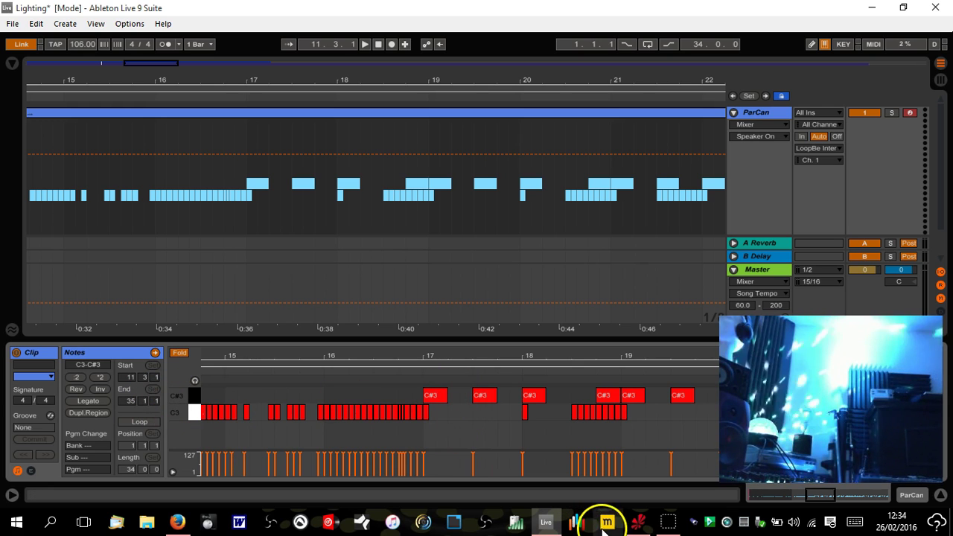
pyautogui.click(638, 522)
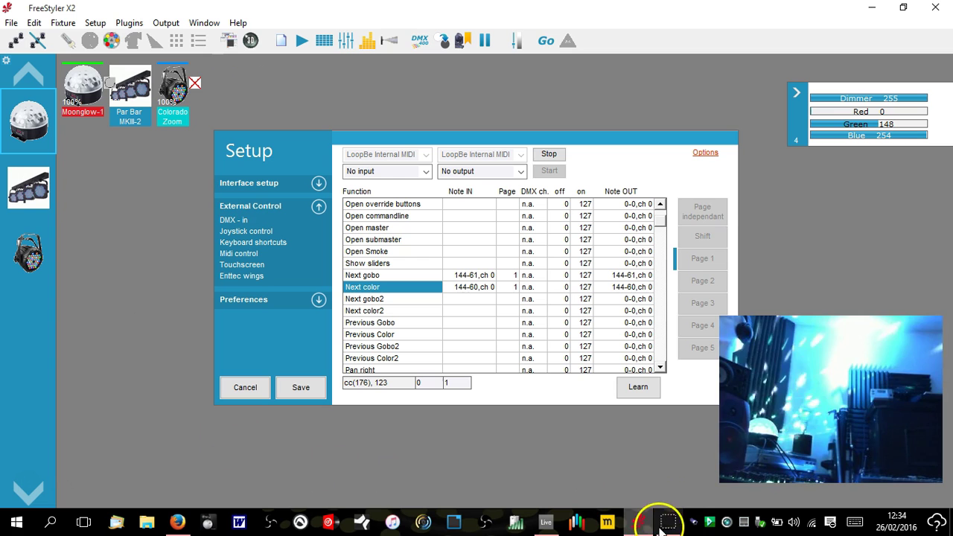
# Switch to Ableton Live, play the arrangement to test the lights up to about bar 26, and reset playback to the start.
pyautogui.click(547, 522)
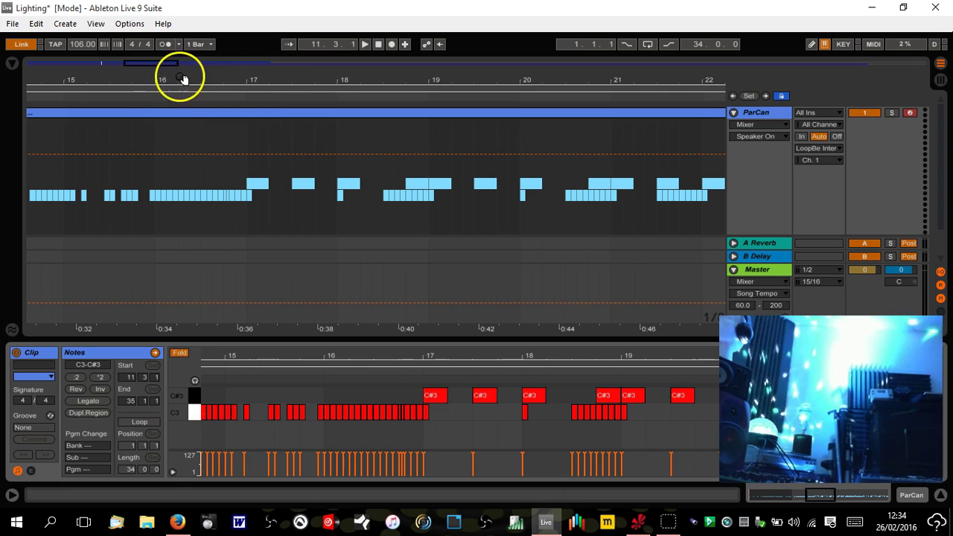
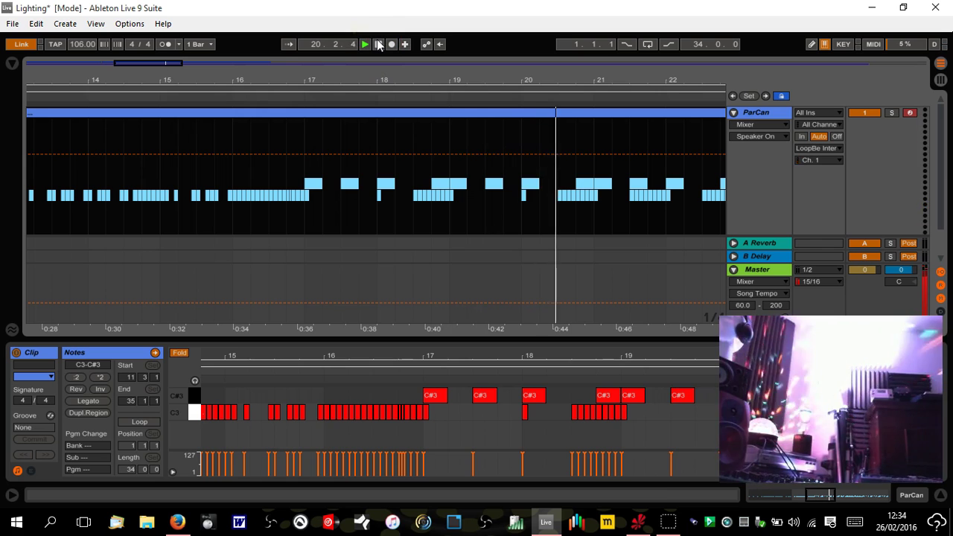
pyautogui.moveTo(387, 70); pyautogui.dragTo(385, 78)
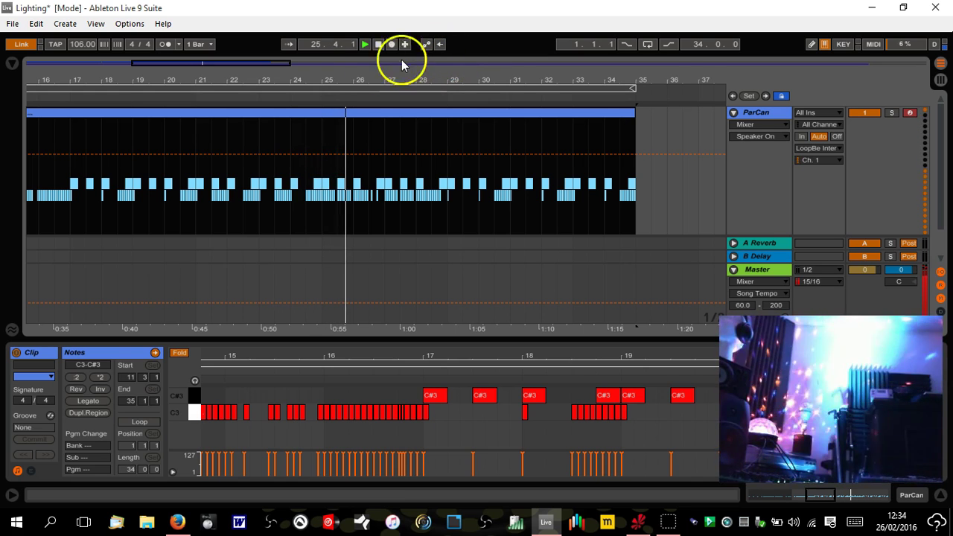
pyautogui.click(378, 45)
pyautogui.click(432, 330)
pyautogui.click(482, 451)
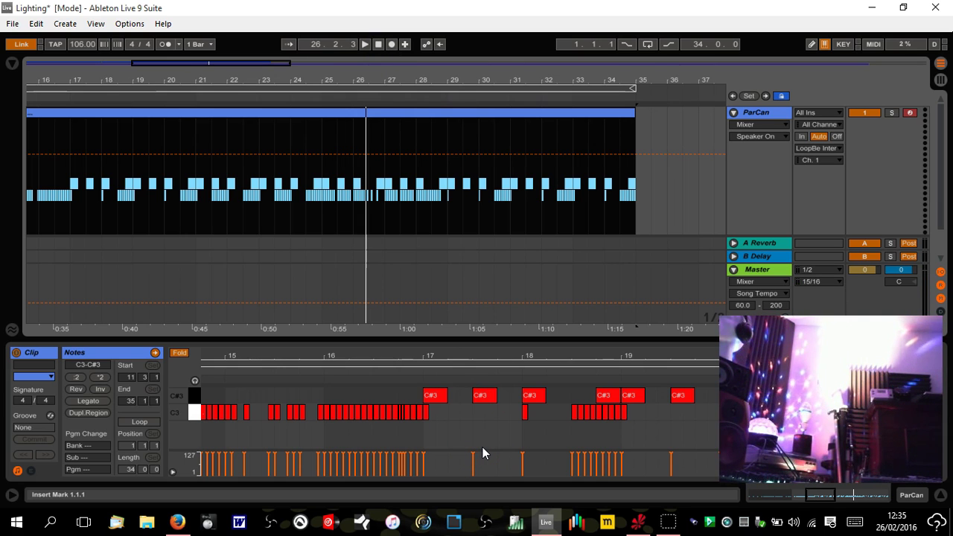
pyautogui.click(485, 457)
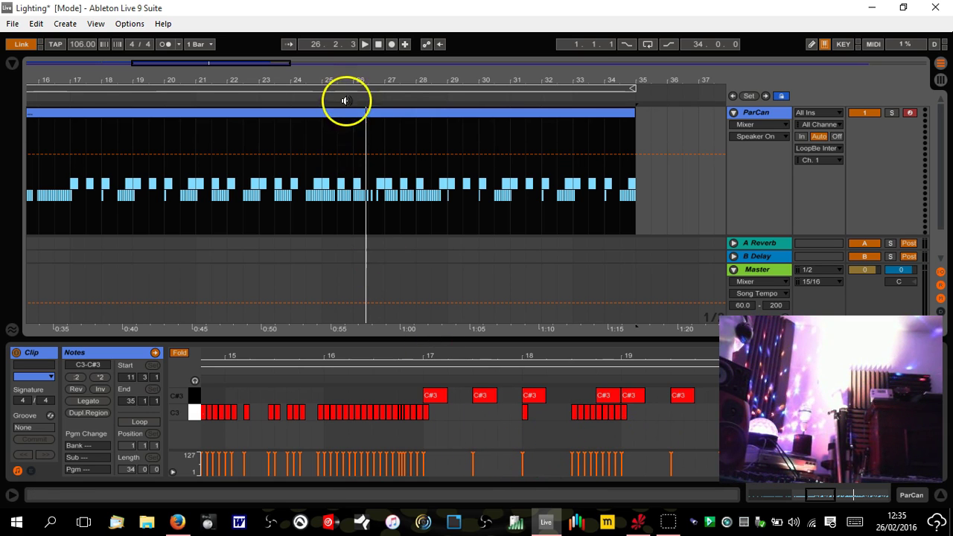
pyautogui.click(378, 44)
pyautogui.click(378, 44)
# Switch to FreeStyler X2, select only the Moonglow-1 fixture, and set its dimmer to 0.
pyautogui.click(640, 524)
pyautogui.click(879, 99)
pyautogui.click(28, 137)
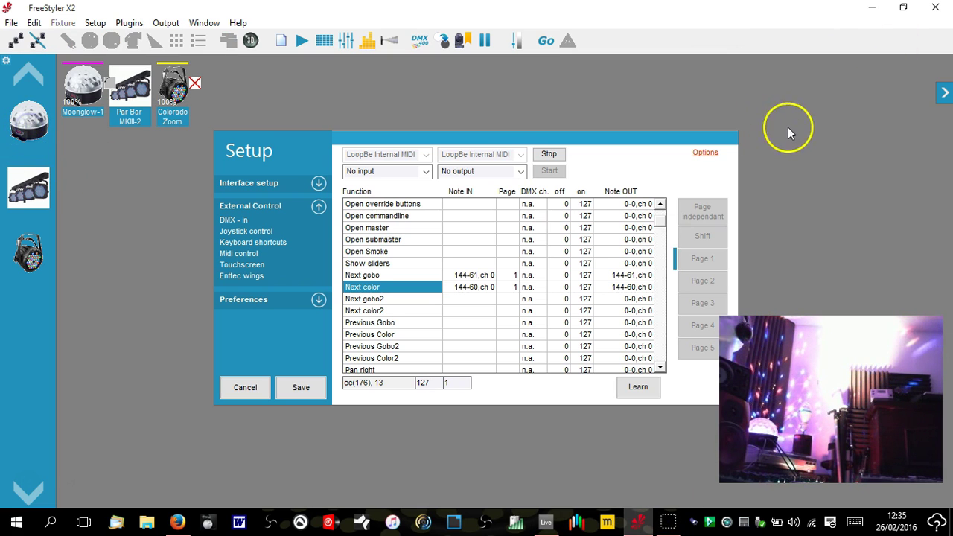
pyautogui.click(86, 93)
pyautogui.click(903, 111)
pyautogui.moveTo(918, 97); pyautogui.dragTo(812, 104)
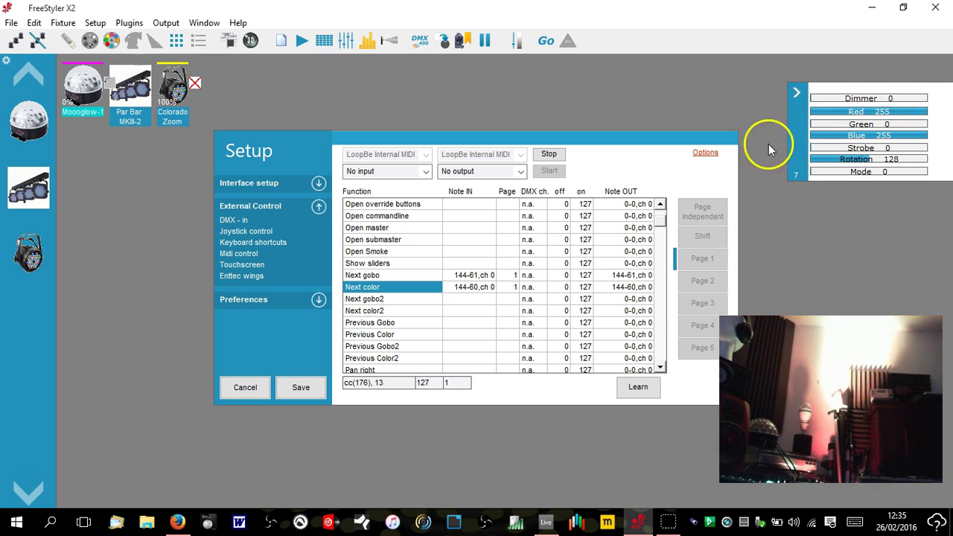
# Switch to the browser to view the Lixada USB to DMX interface adapter's Amazon page, and minimize it again.
pyautogui.click(176, 522)
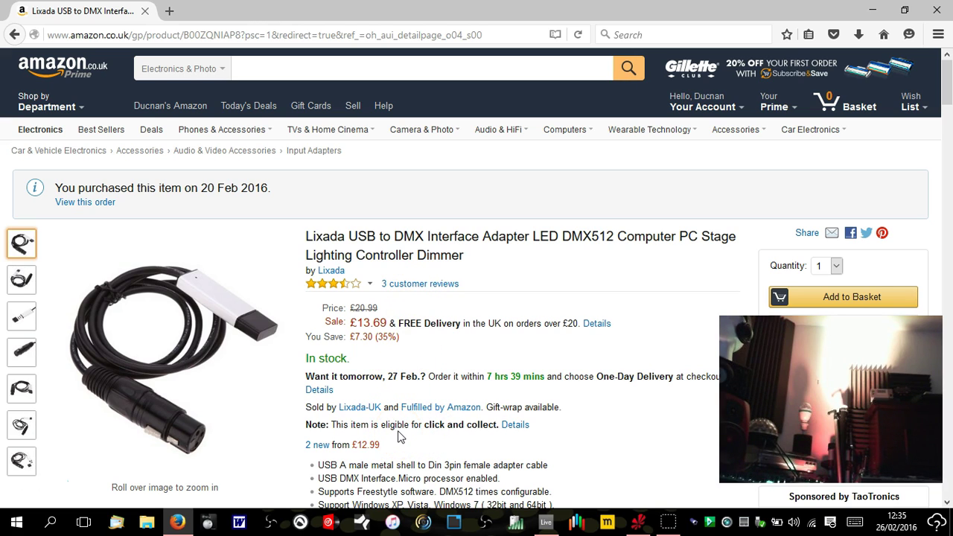
pyautogui.click(461, 386)
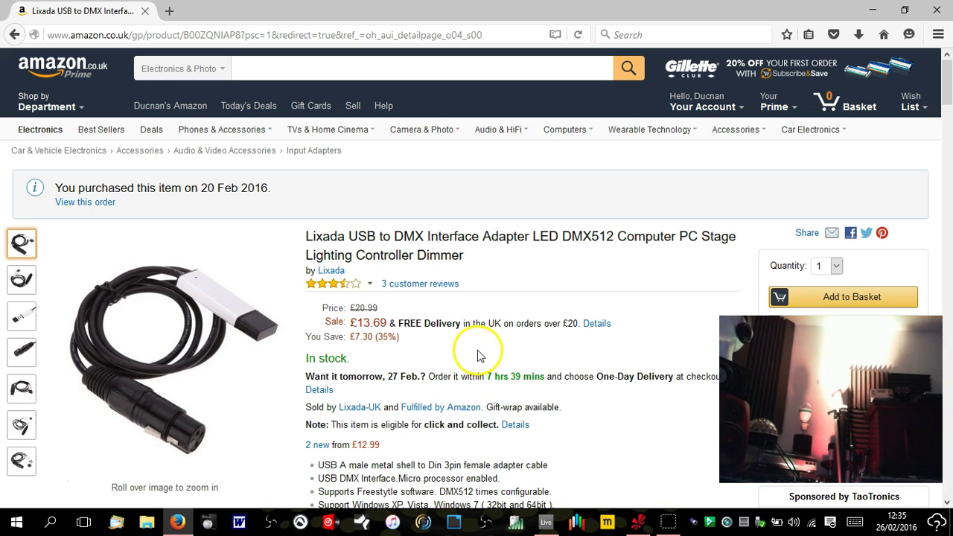
pyautogui.click(874, 16)
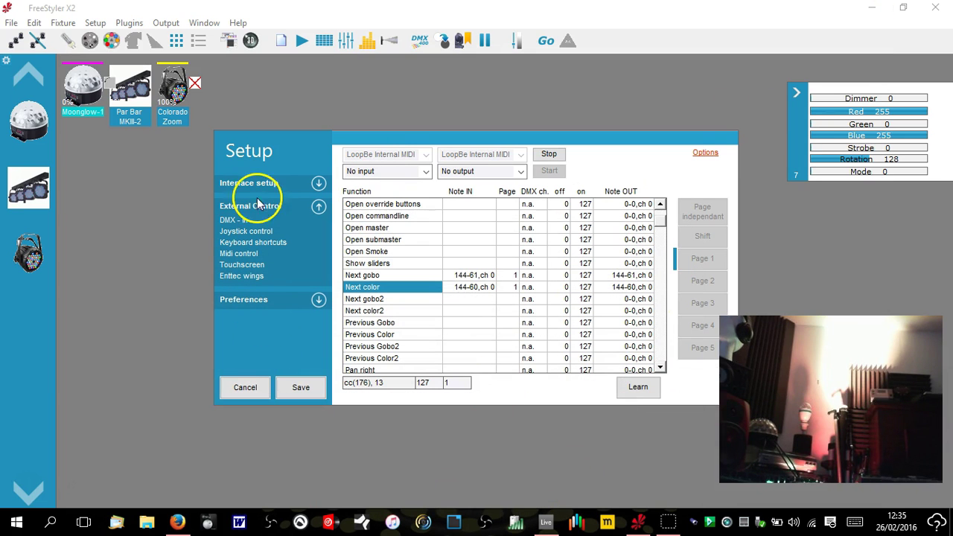
# Open the Controller interface setup, review the Universe 1 interface list, keep uDMX, and save the setup.
pyautogui.click(311, 183)
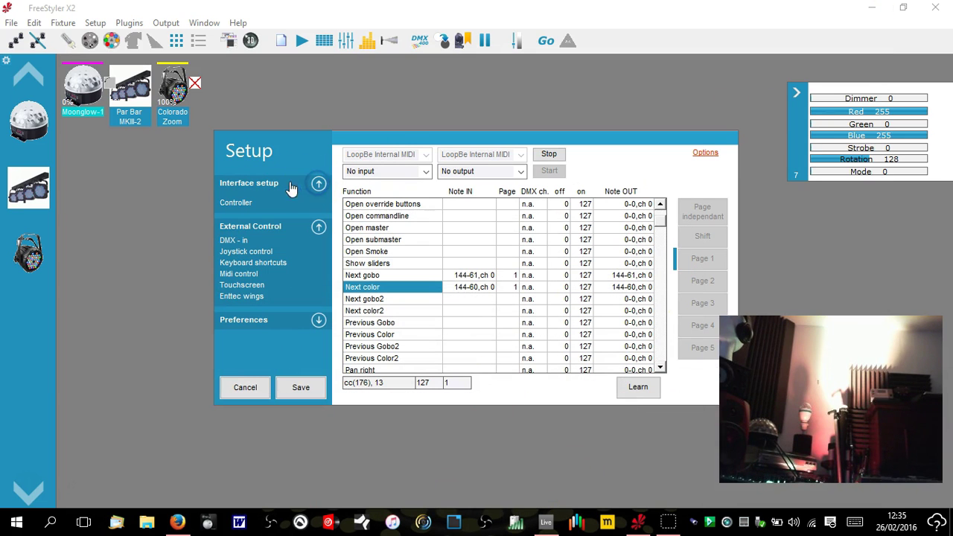
pyautogui.click(234, 205)
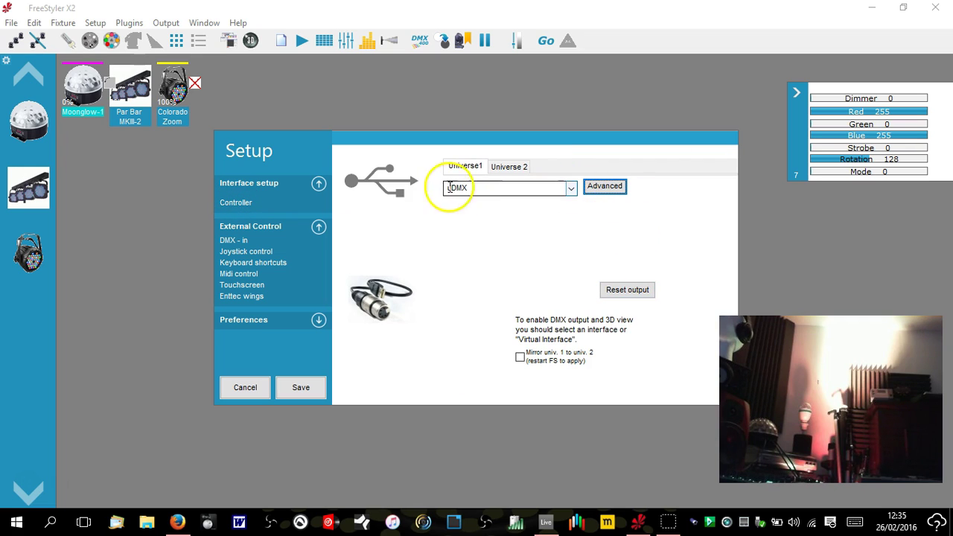
pyautogui.click(570, 188)
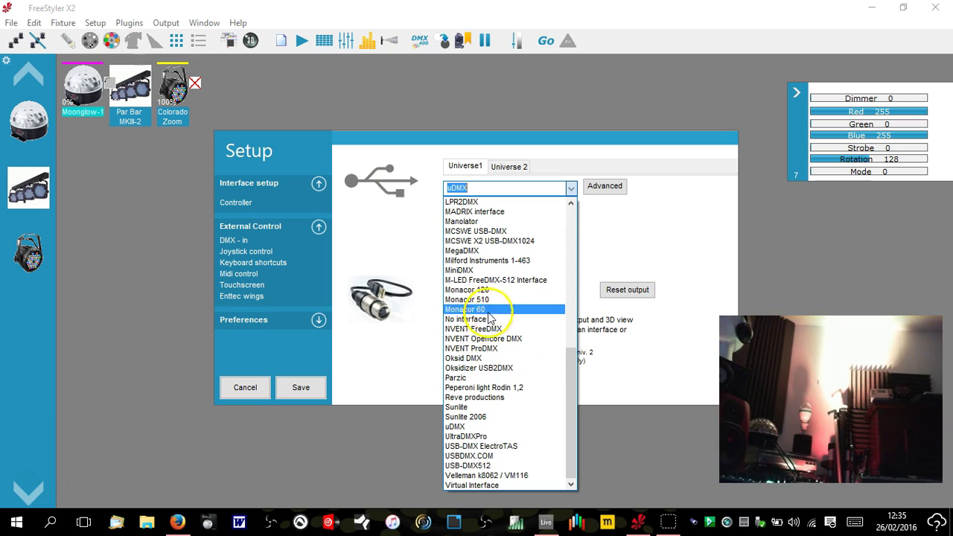
pyautogui.click(403, 337)
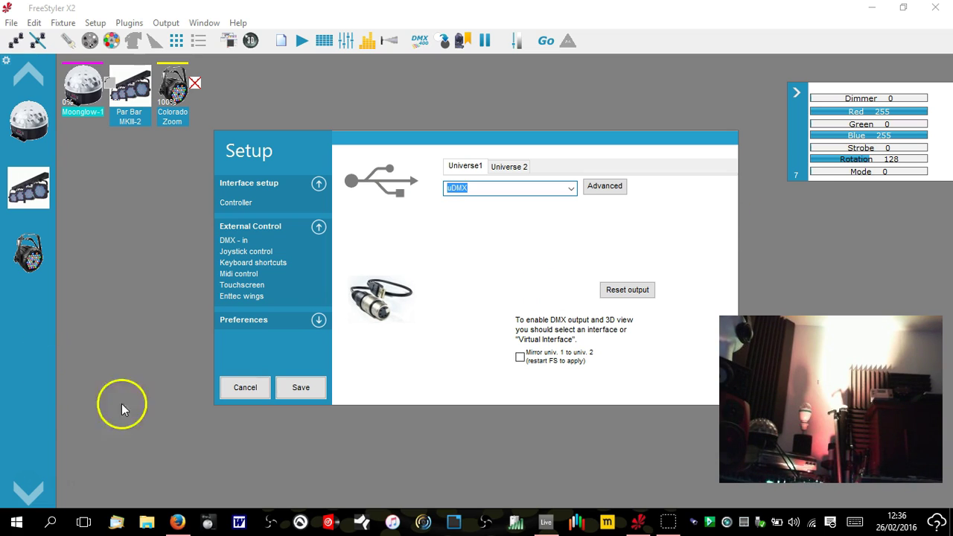
pyautogui.click(300, 390)
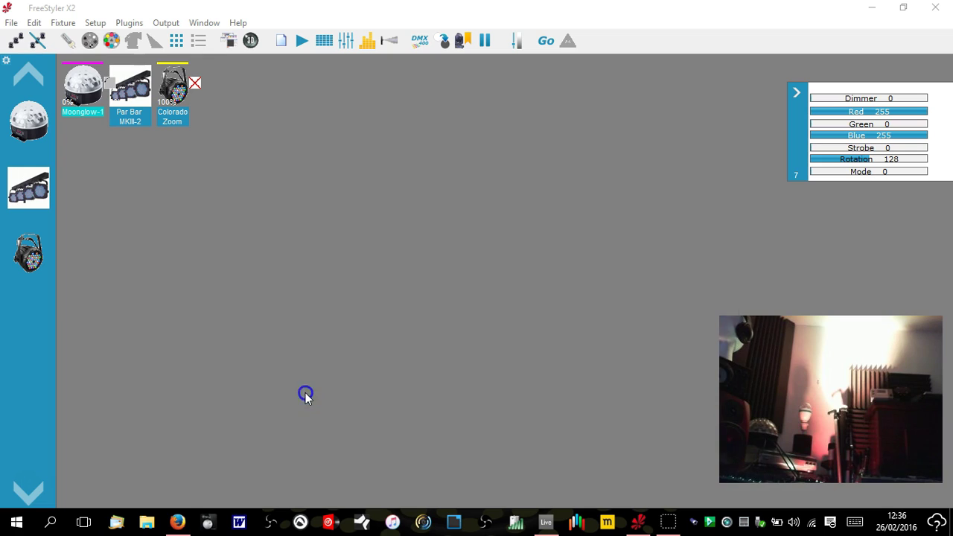
# Select the Par Bar MKIII-2 fixture alone and open the MIDI control setup.
pyautogui.click(371, 355)
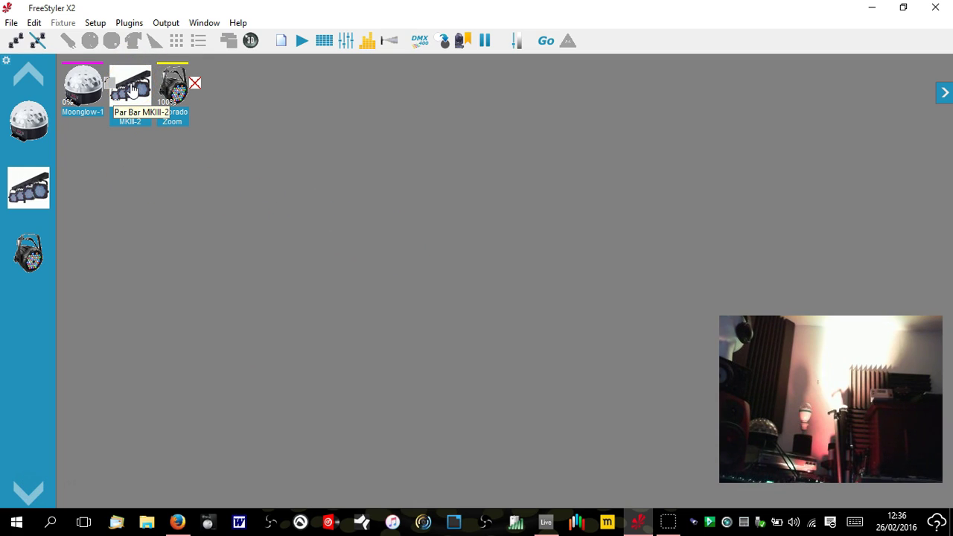
pyautogui.click(117, 108)
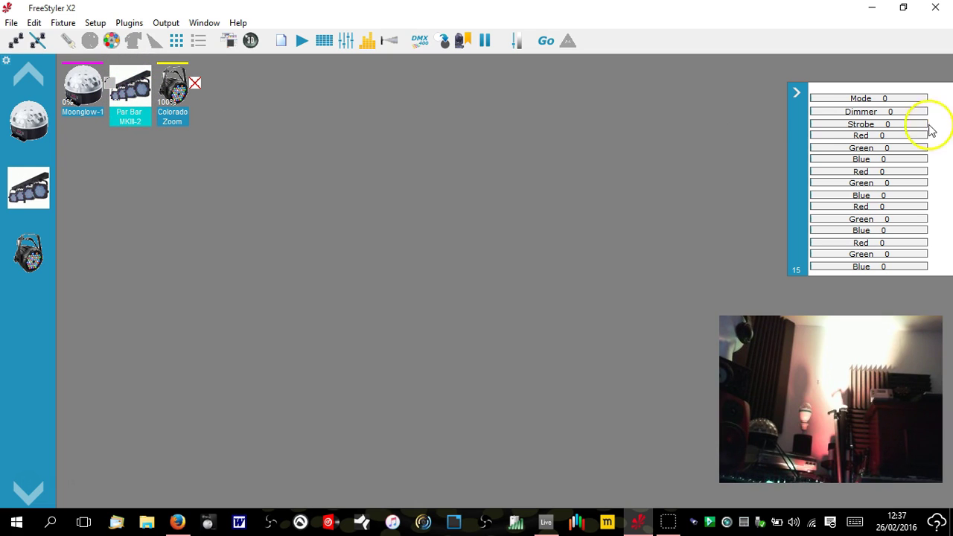
pyautogui.click(95, 23)
pyautogui.click(71, 52)
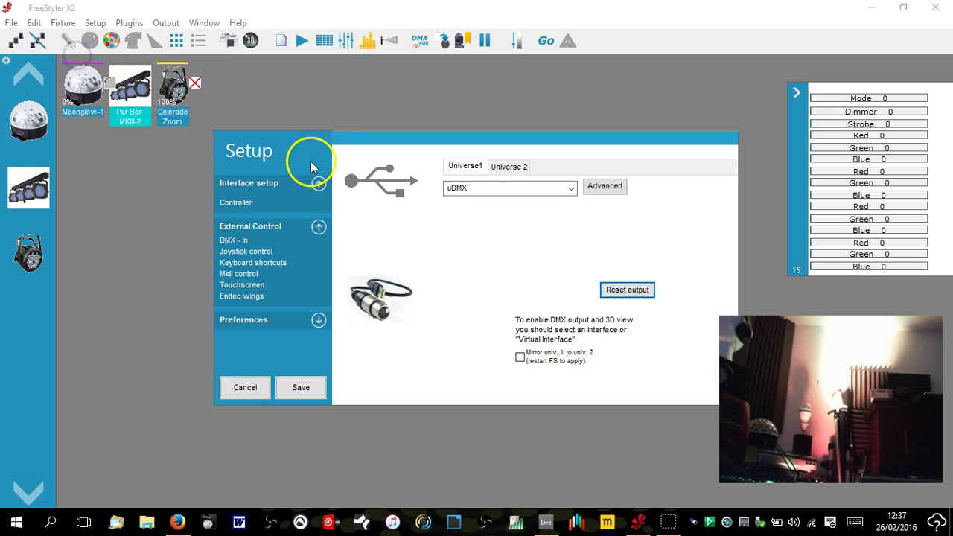
pyautogui.click(249, 275)
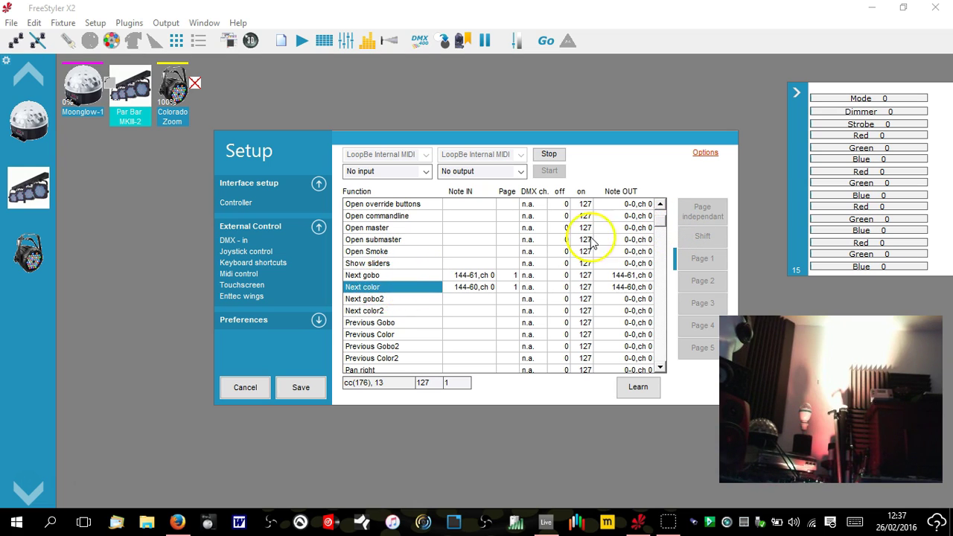
# Examine the MIDI to DMX 1 to 24 mappings and view the Note IN settings of MIDI to DMX 15.
pyautogui.moveTo(665, 228); pyautogui.dragTo(654, 334)
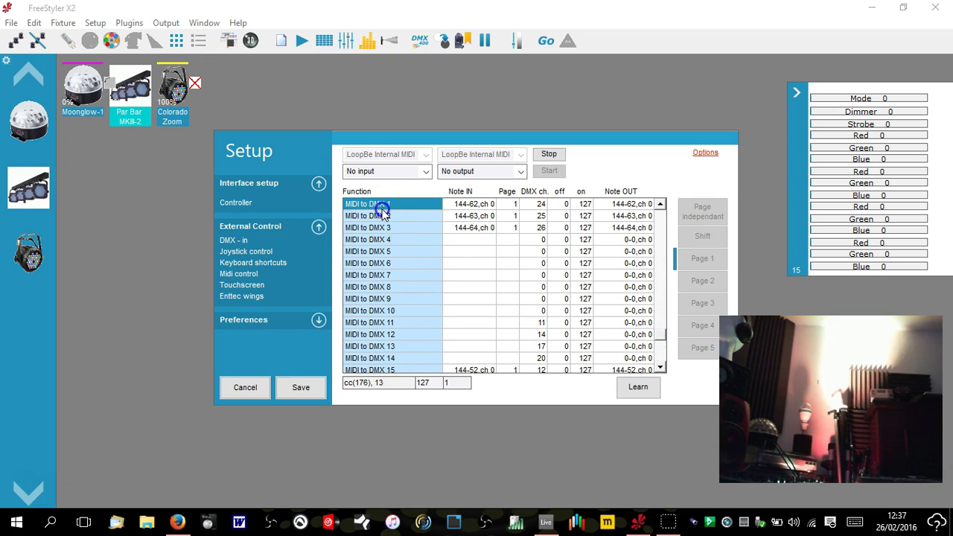
pyautogui.scroll(-3, 381, 216)
pyautogui.scroll(-1, 431, 365)
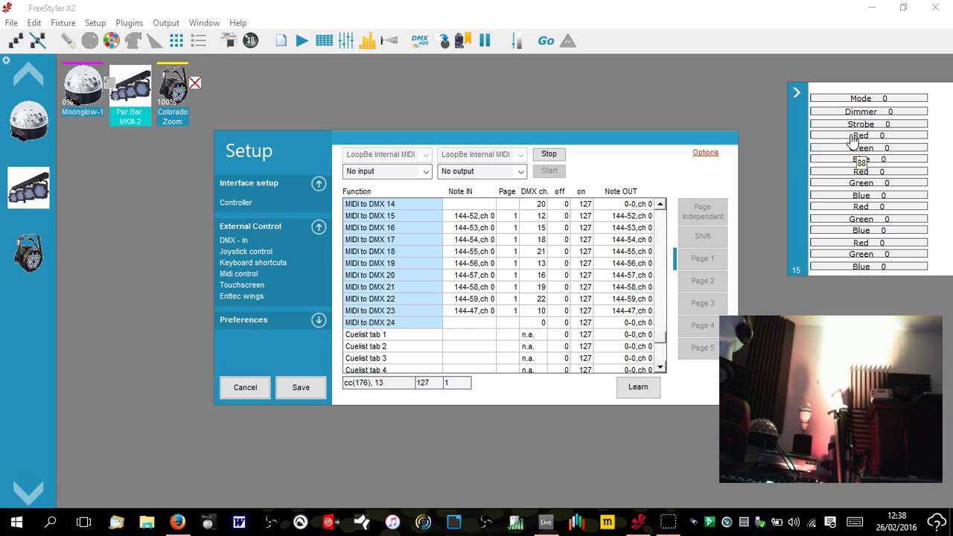
pyautogui.scroll(4, 513, 253)
pyautogui.scroll(2, 508, 278)
pyautogui.scroll(-3, 513, 279)
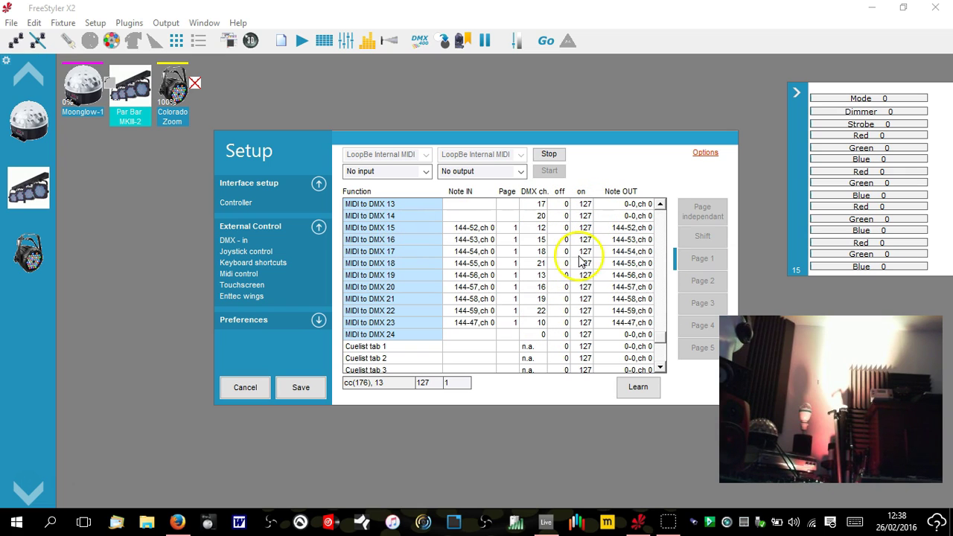
pyautogui.click(479, 229)
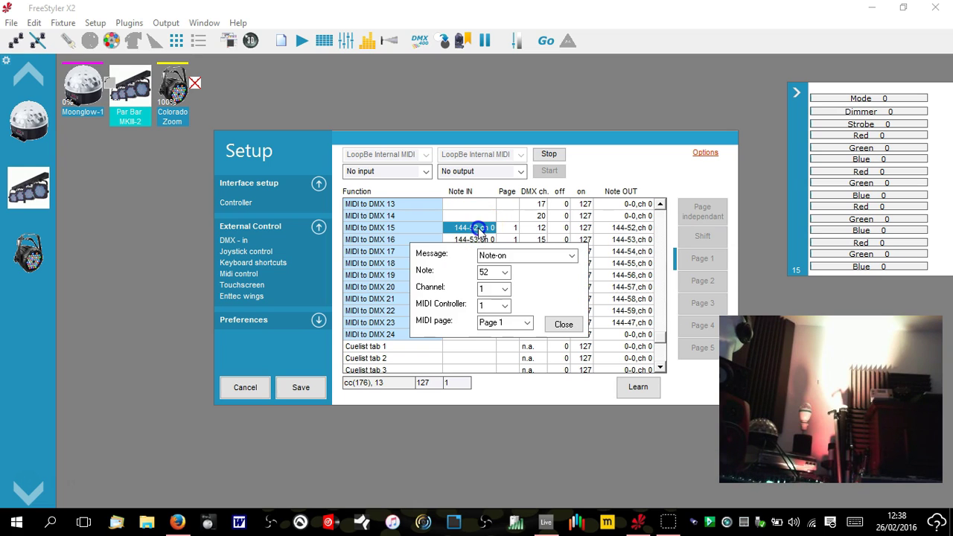
pyautogui.click(562, 324)
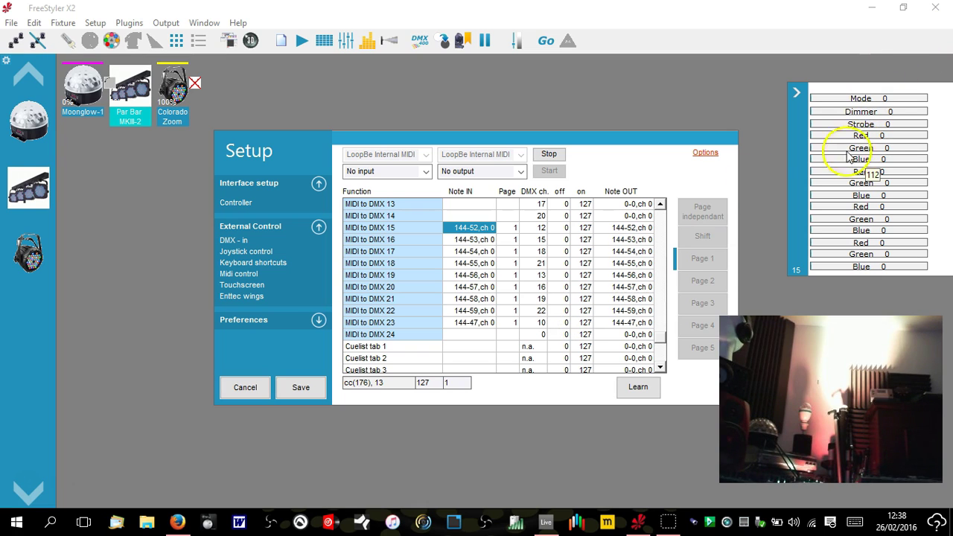
# Switch to Ableton Live, unfold and enlarge the ParCan clip's note editor, and add a one-beat C#2 note at 1.1.1.
pyautogui.click(546, 524)
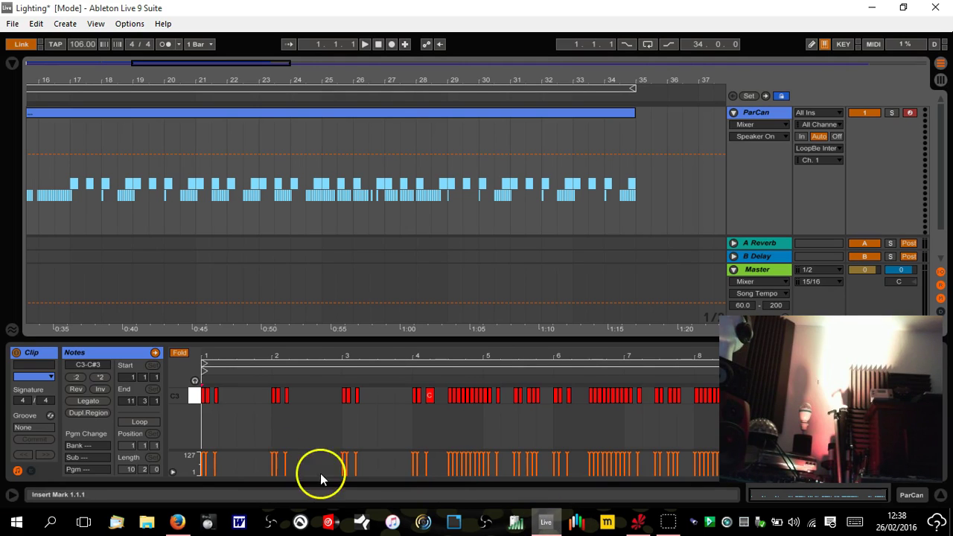
pyautogui.click(179, 355)
pyautogui.moveTo(224, 335); pyautogui.dragTo(223, 63)
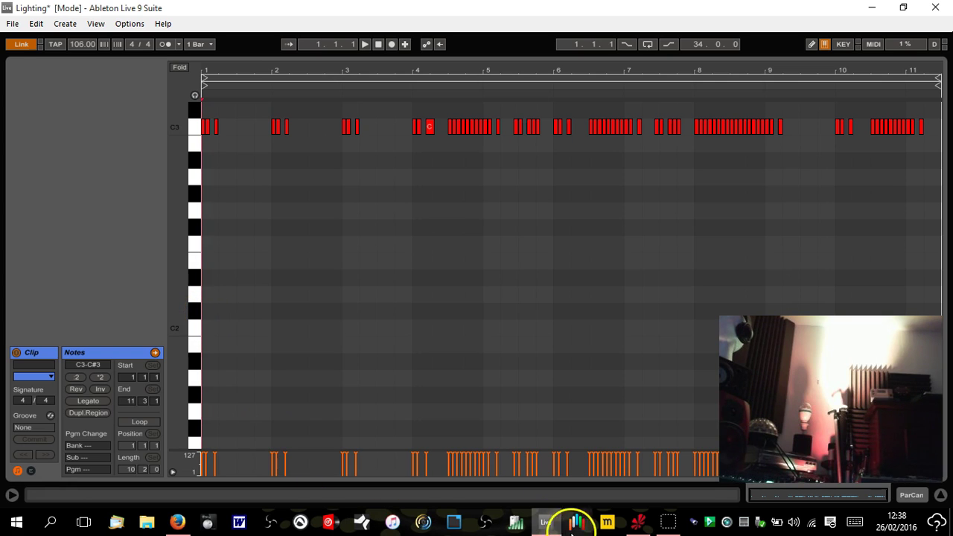
pyautogui.click(202, 312)
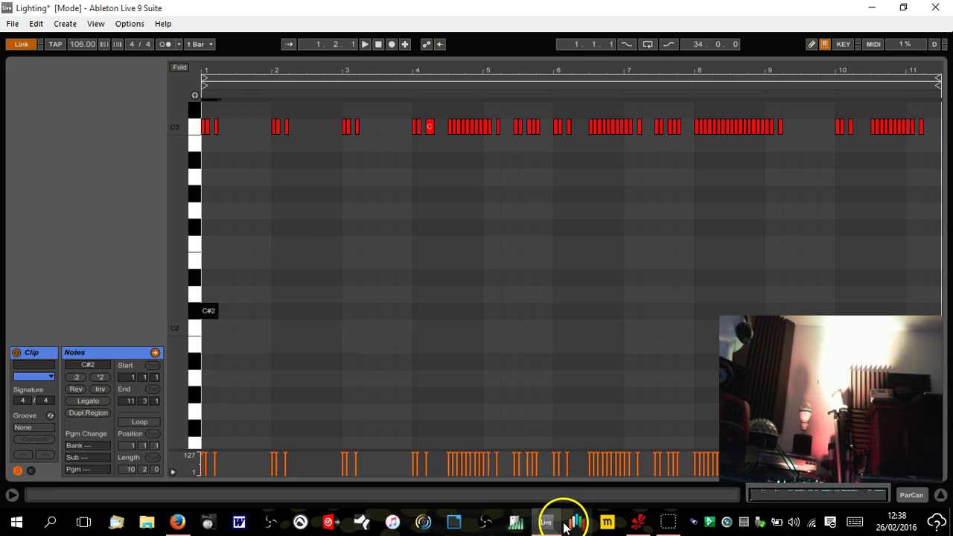
# Compare the MIDI to DMX 15 to 23 note mappings in FreeStyler X2 with the new C#2 note in Ableton Live.
pyautogui.click(638, 522)
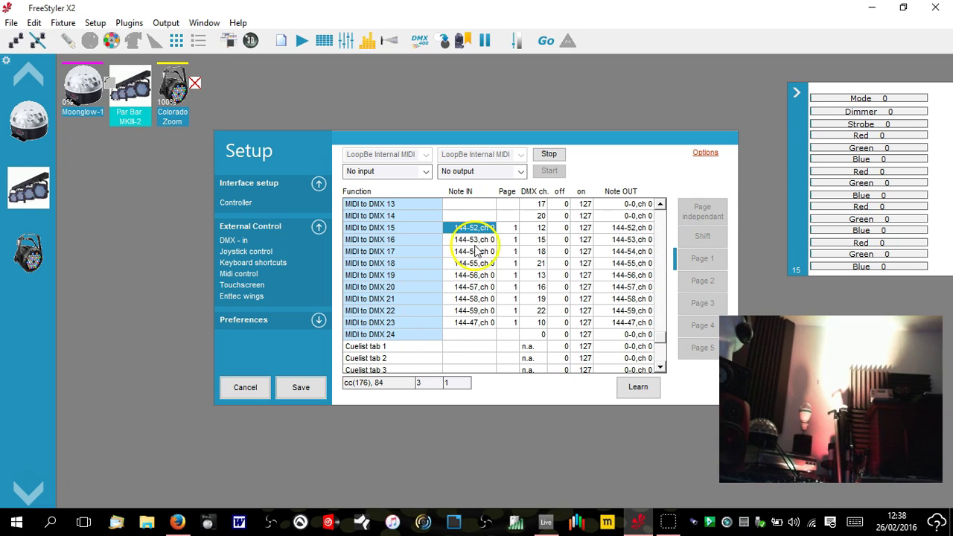
pyautogui.click(545, 522)
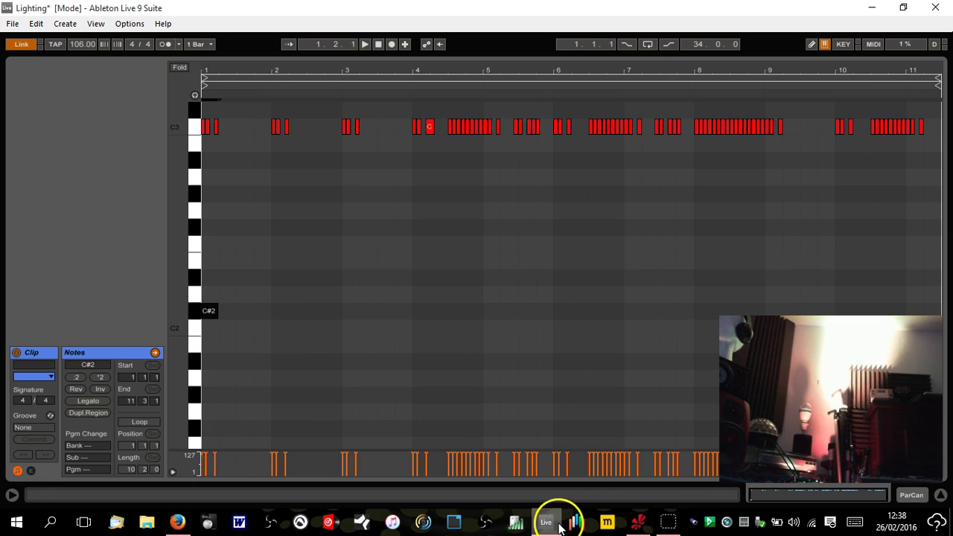
pyautogui.click(638, 522)
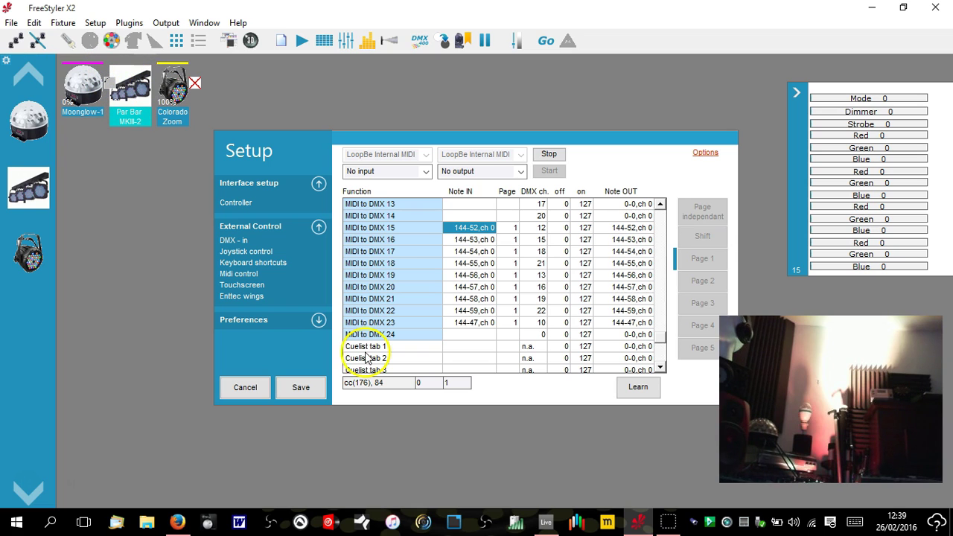
# Switch to Ableton Live and add one-beat D2, D#2 and E2 notes in ascending sequence after the C#2 note in the ParCan clip.
pyautogui.click(548, 520)
pyautogui.click(210, 310)
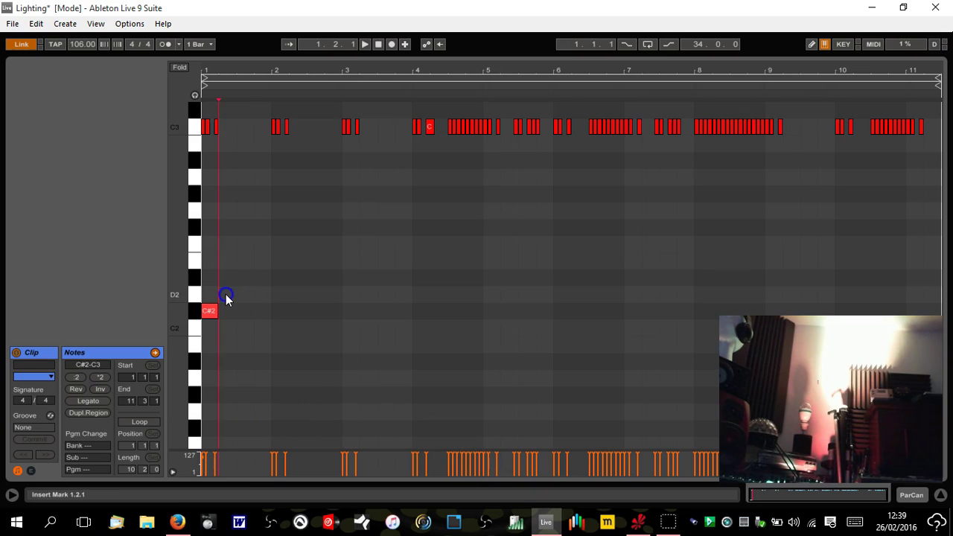
pyautogui.click(227, 294)
pyautogui.click(244, 276)
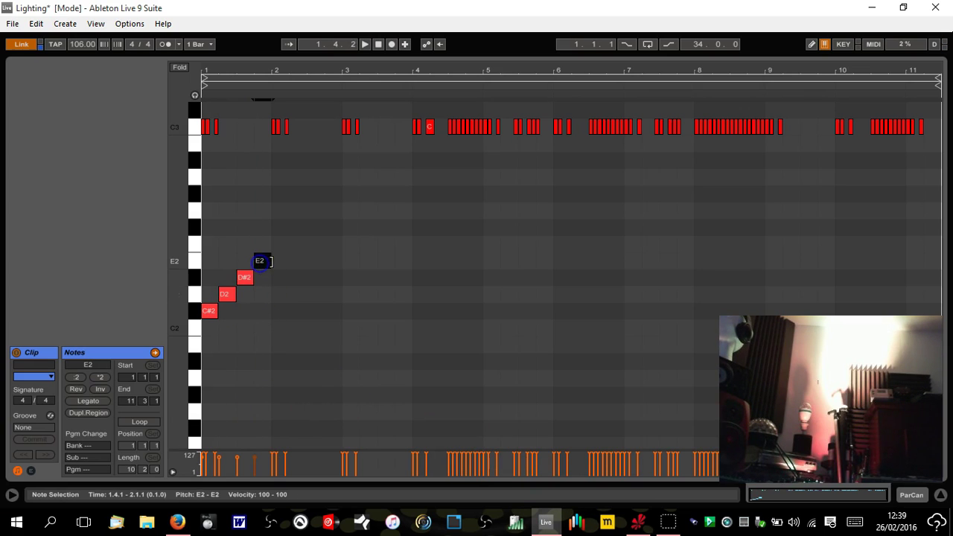
pyautogui.click(211, 313)
pyautogui.click(231, 297)
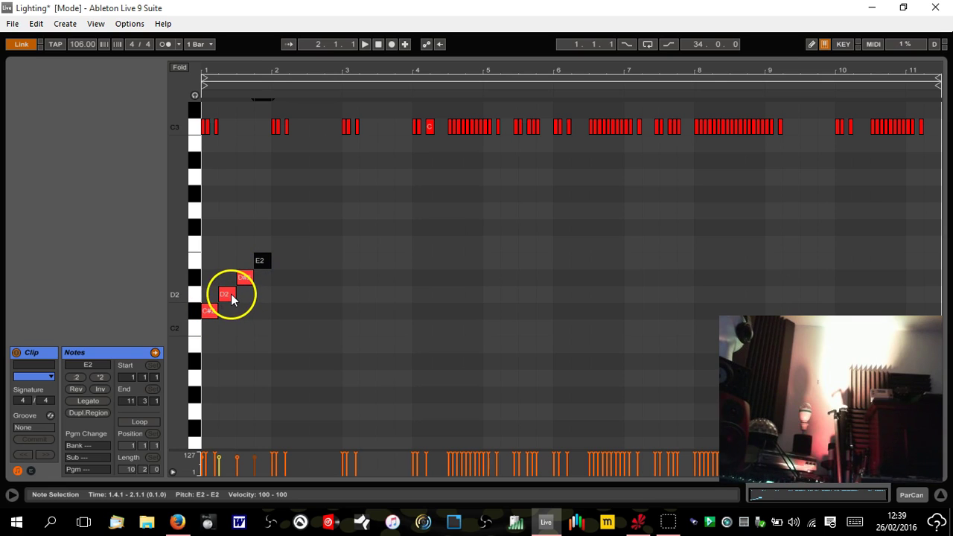
pyautogui.click(245, 280)
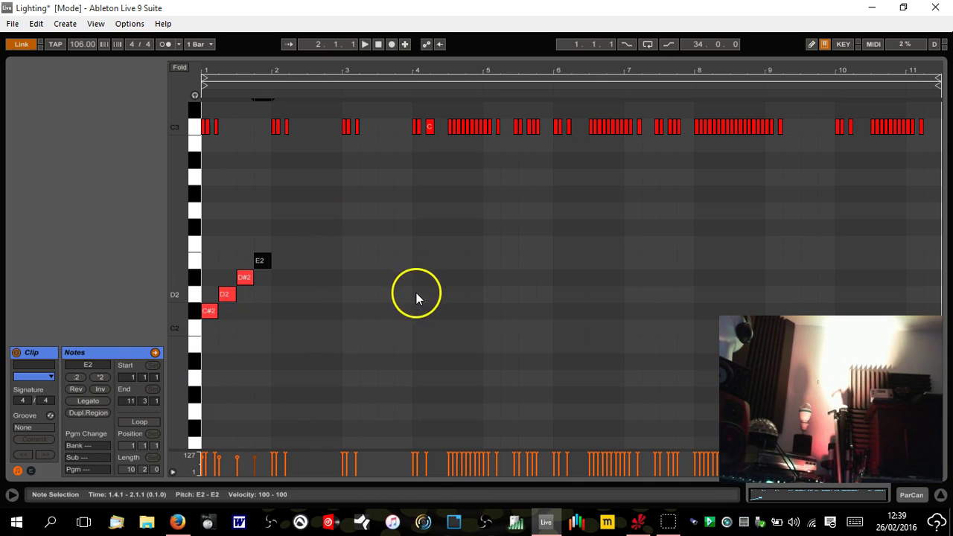
# Switch to FreeStyler X2, select the Colorado Zoom fixture, and compare its channels with the MIDI to DMX 1 to 3 mappings.
pyautogui.click(586, 523)
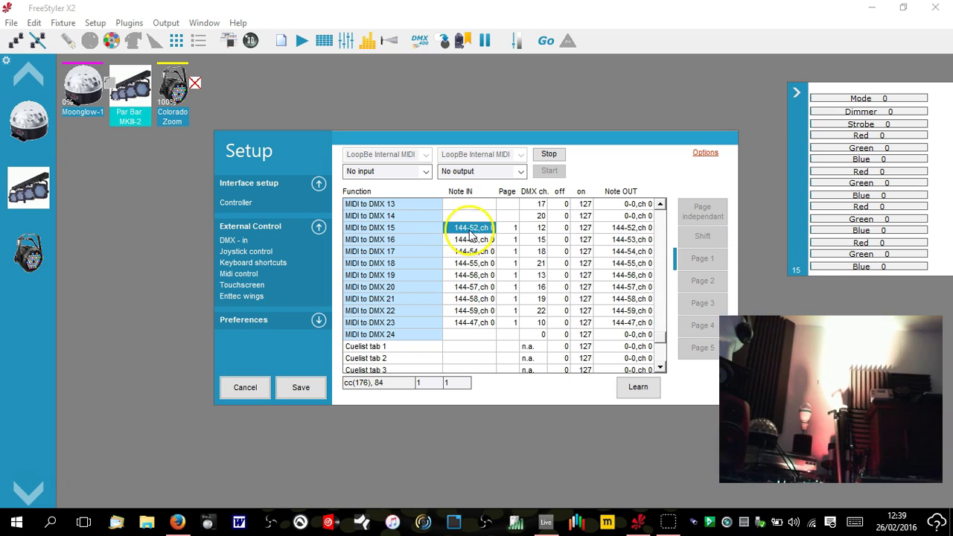
pyautogui.scroll(1, 462, 276)
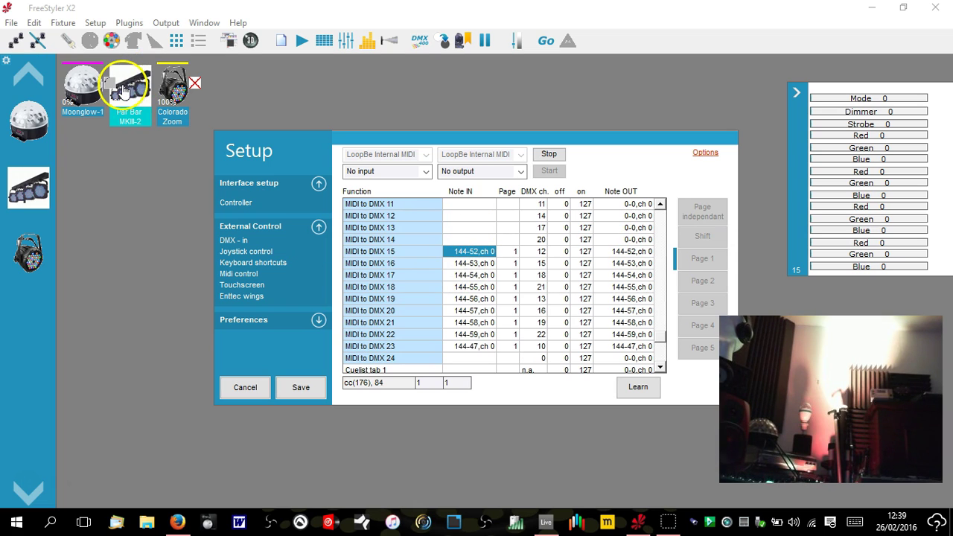
pyautogui.click(165, 93)
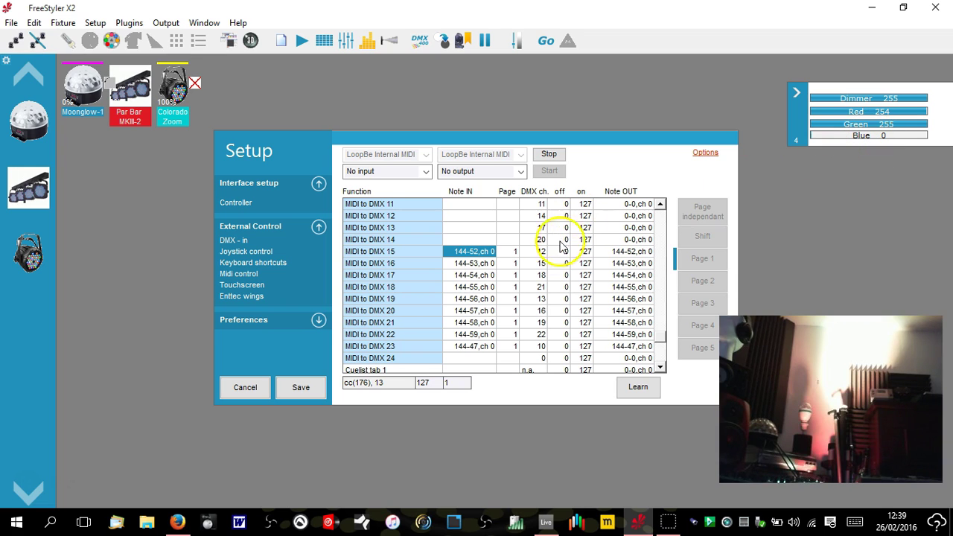
pyautogui.scroll(3, 469, 241)
pyautogui.scroll(2, 469, 241)
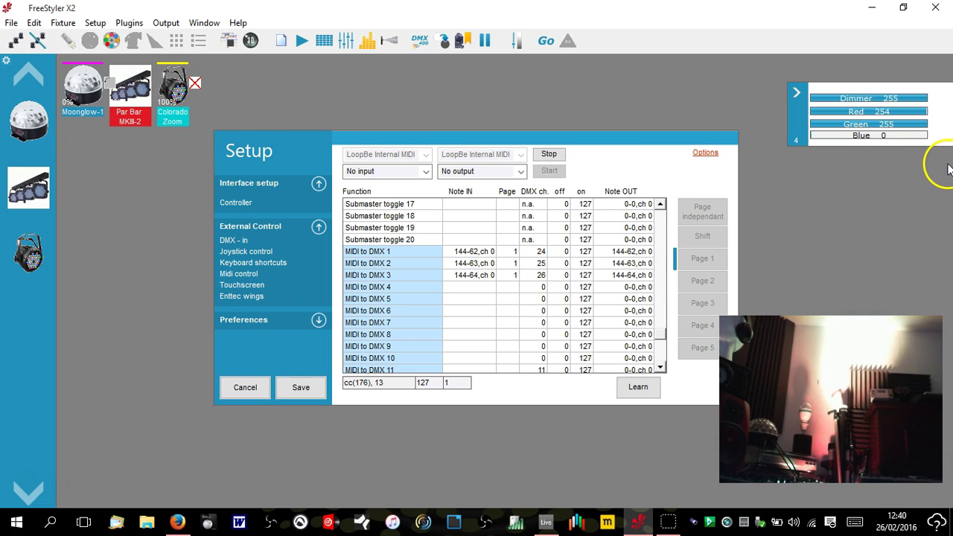
# Switch to Ableton Live, reduce the note editor to reveal the arrangement, and hide the browser and the device view.
pyautogui.click(546, 521)
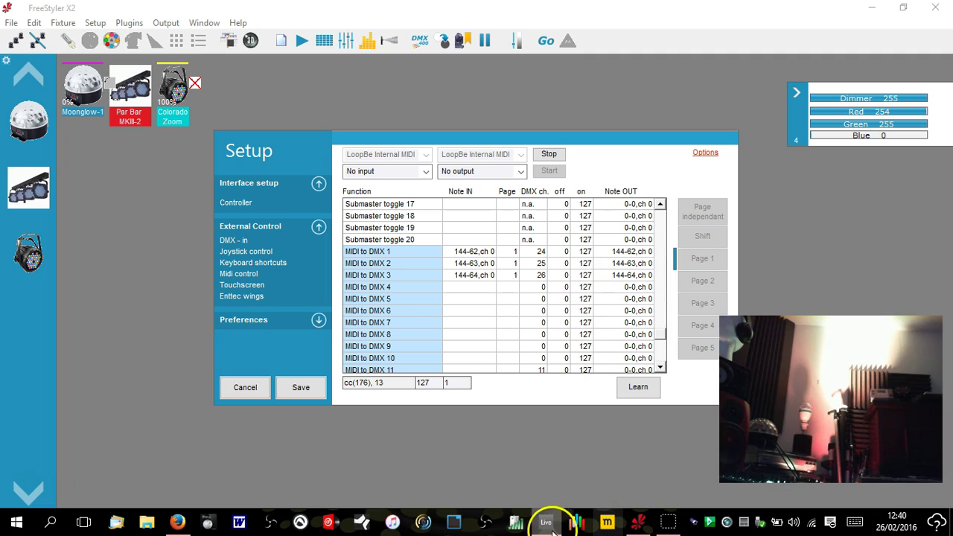
pyautogui.click(548, 523)
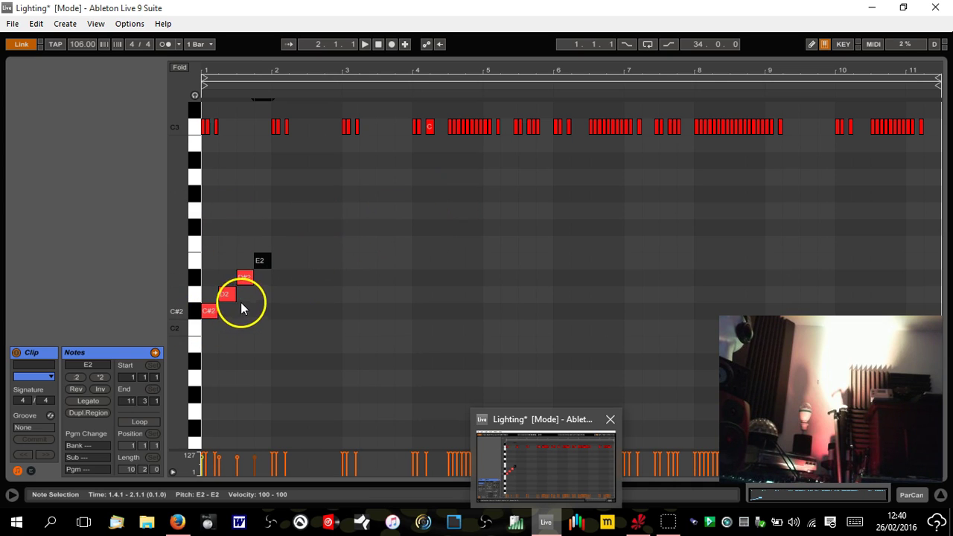
pyautogui.moveTo(460, 58); pyautogui.dragTo(479, 138)
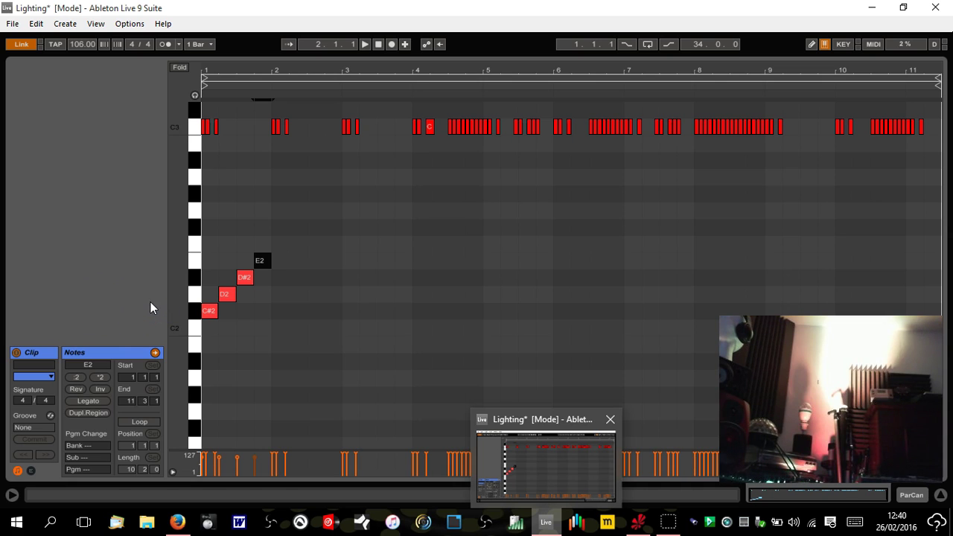
pyautogui.click(22, 483)
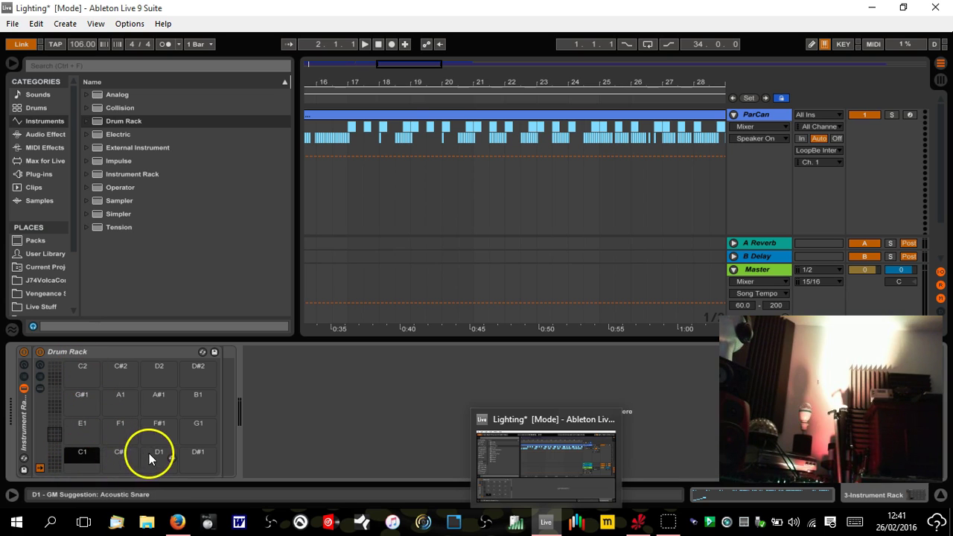
pyautogui.click(459, 126)
pyautogui.click(382, 123)
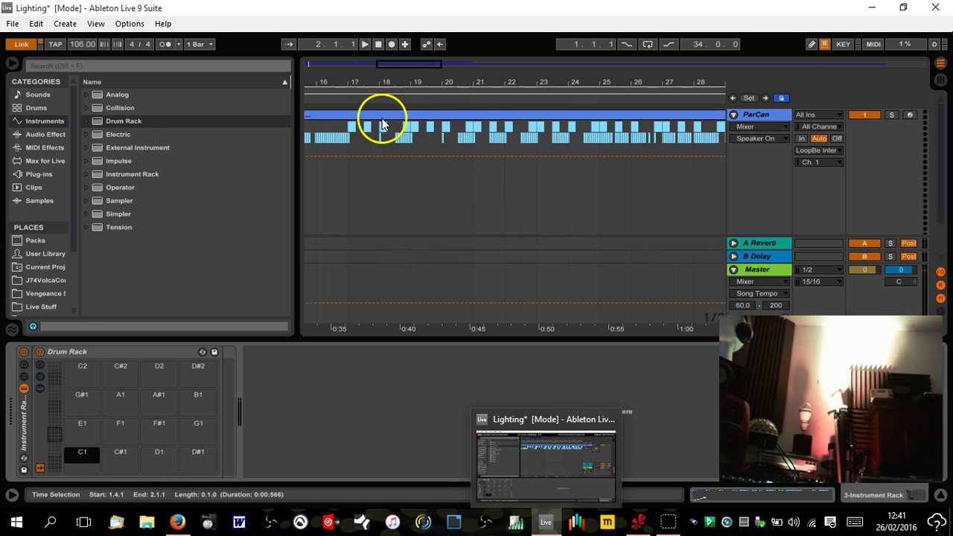
pyautogui.click(14, 67)
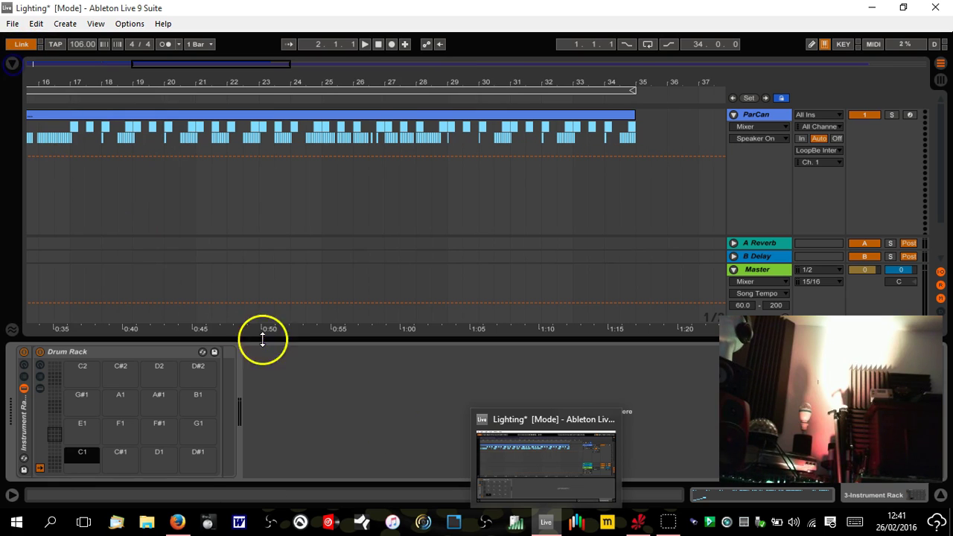
pyautogui.click(940, 495)
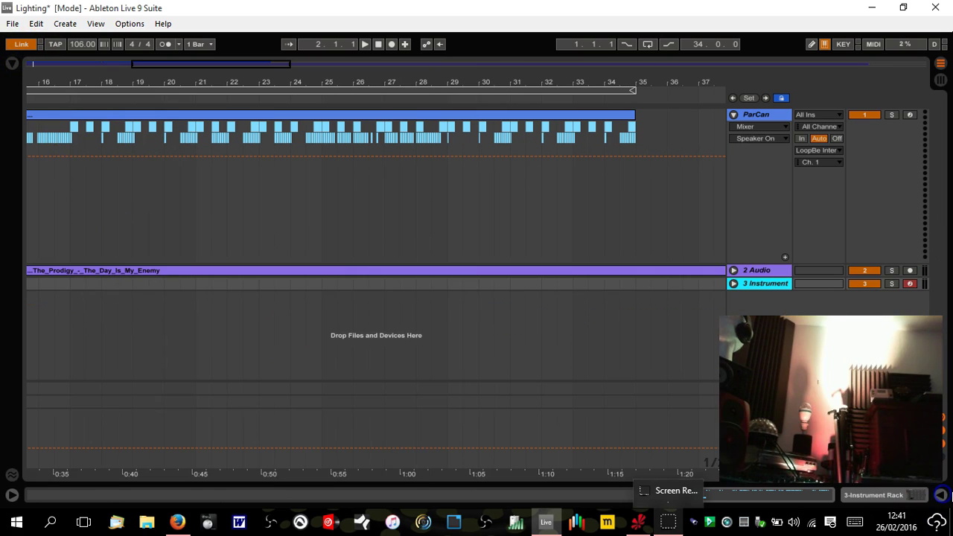
# Return the playback position to 1.1.1, zoom out to show the full ParCan clips, and fold the ParCan track.
pyautogui.click(379, 44)
pyautogui.moveTo(364, 79); pyautogui.dragTo(445, 86)
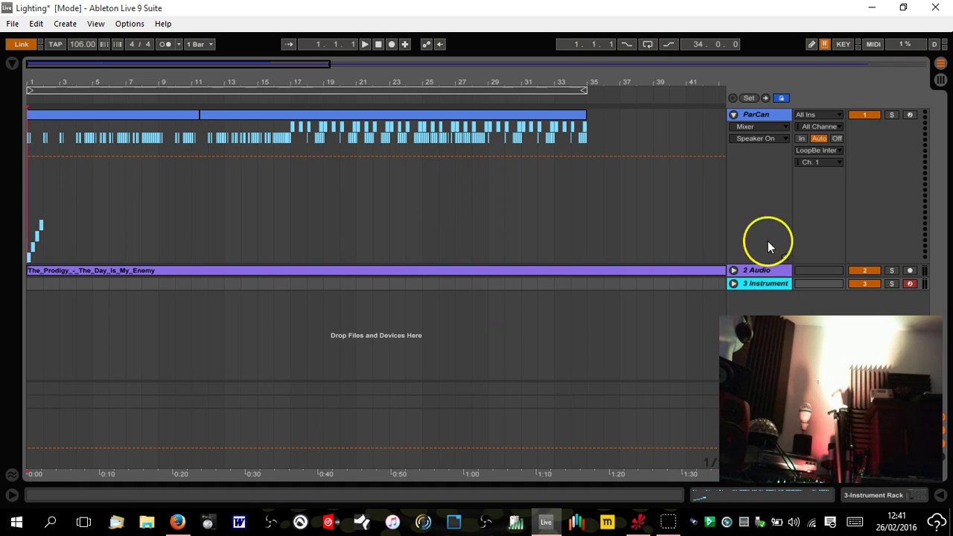
pyautogui.click(732, 114)
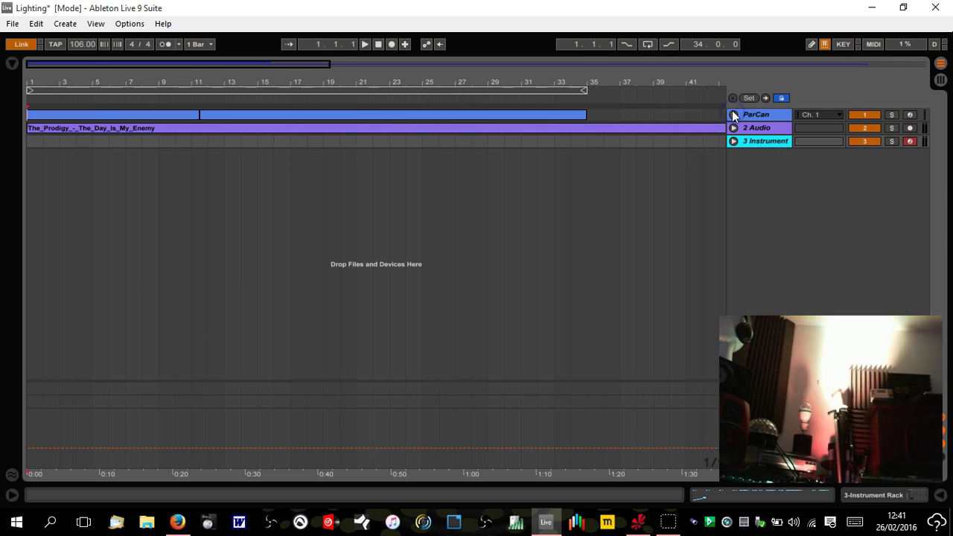
pyautogui.click(747, 150)
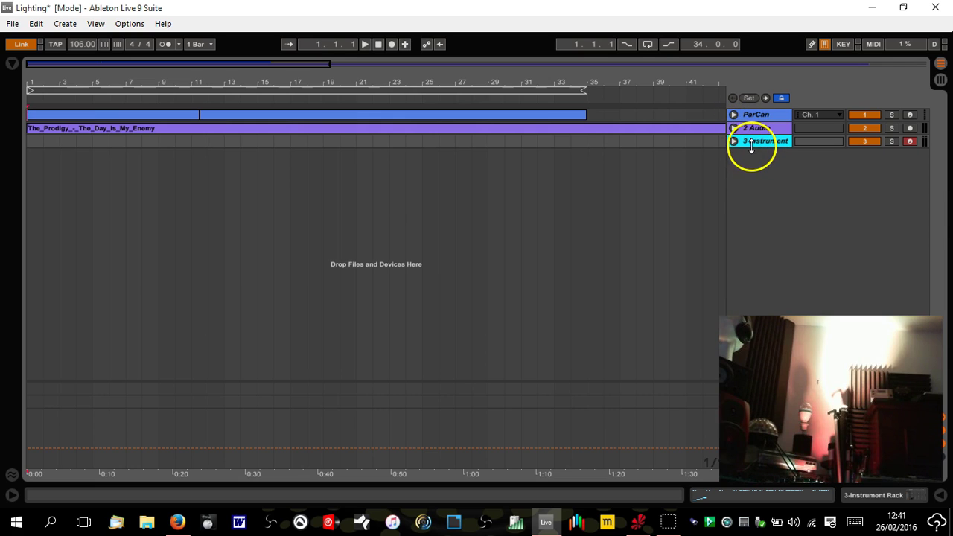
# Switch to FreeStyler X2.
pyautogui.click(637, 525)
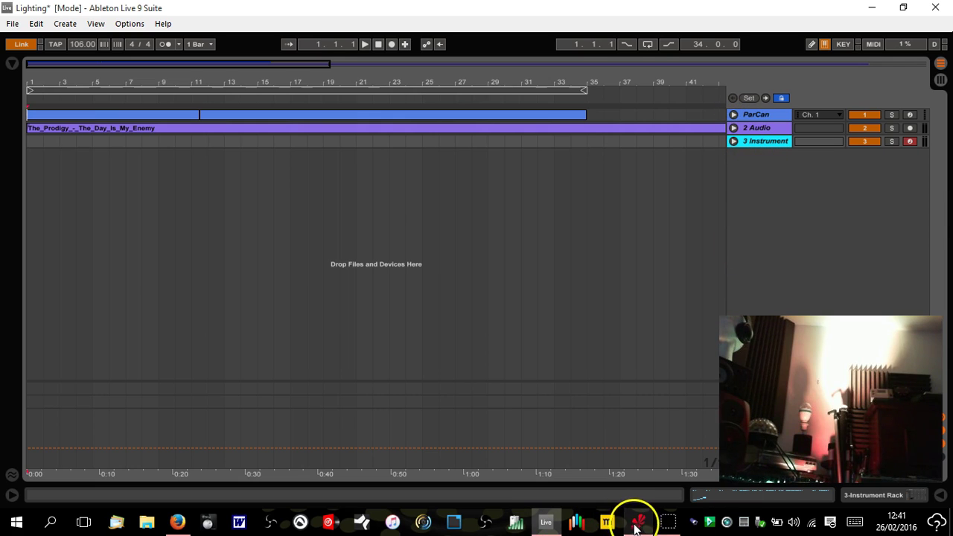
pyautogui.moveTo(637, 526)
pyautogui.click(533, 315)
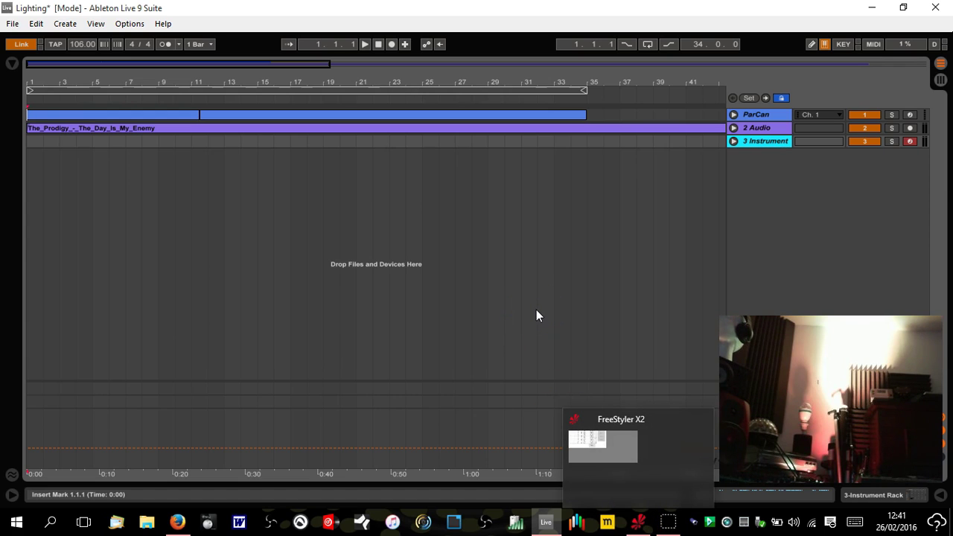